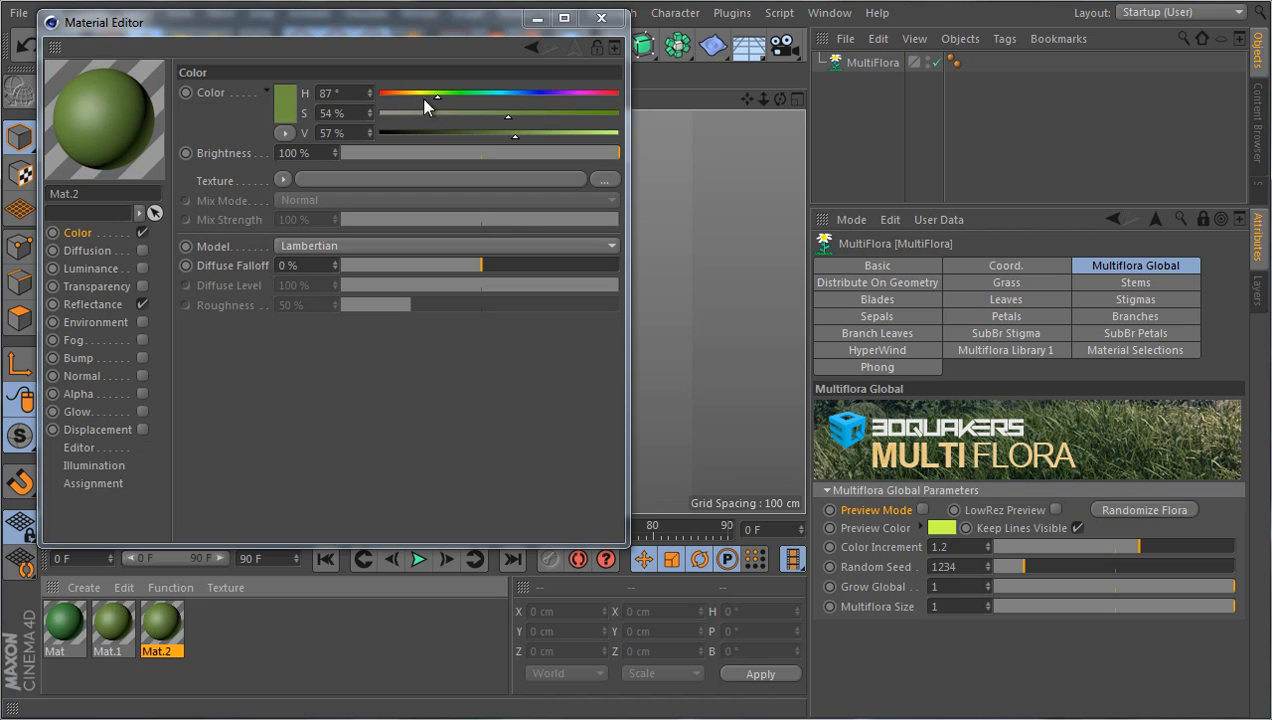
Set Mat.2's color to hue 76° and value 47%, and Mat.3's to a pale tan with hue 46° and value 83%
left_click_drag(432, 95, 429, 96)
left_click_drag(500, 133, 488, 131)
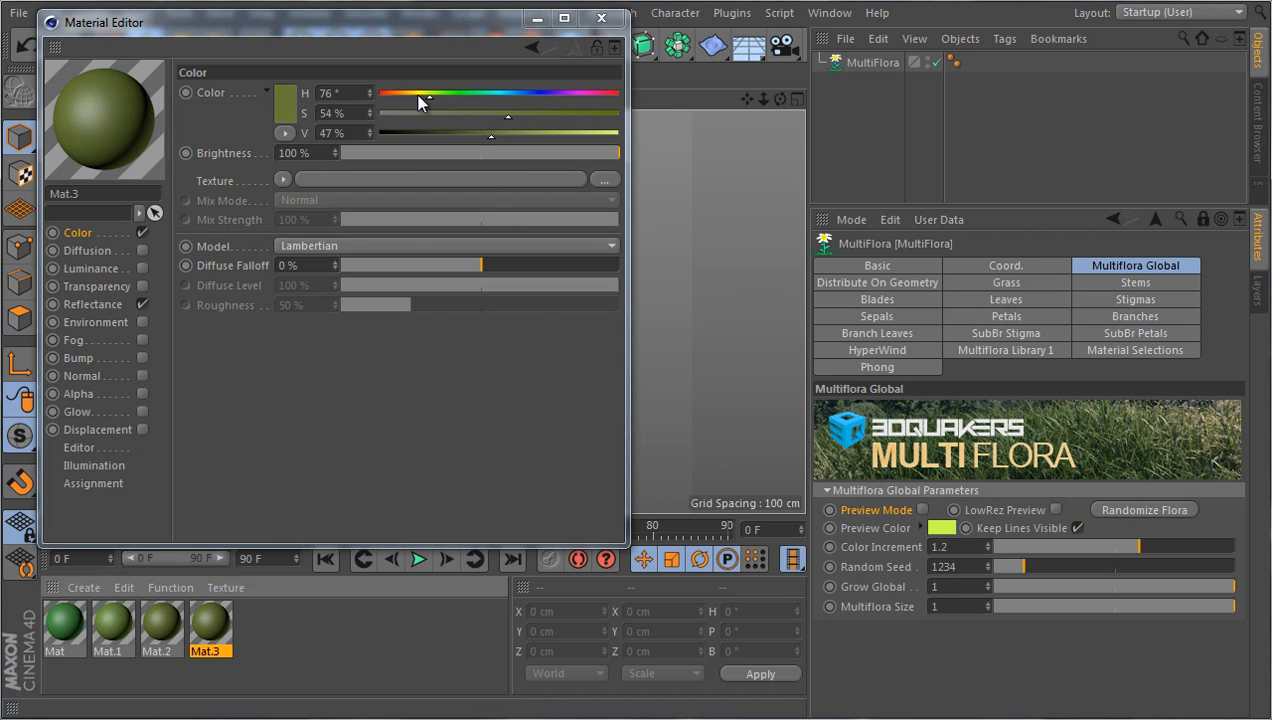
left_click(412, 100)
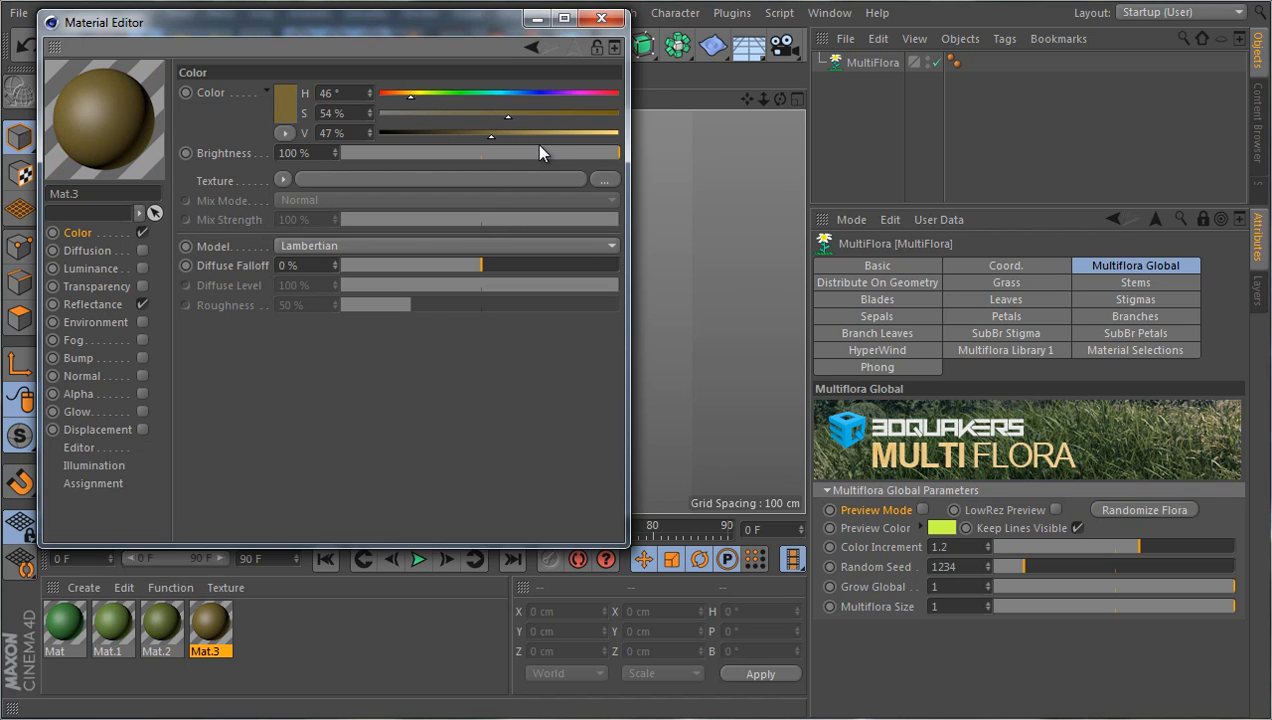
left_click_drag(536, 144, 575, 133)
left_click_drag(490, 114, 465, 113)
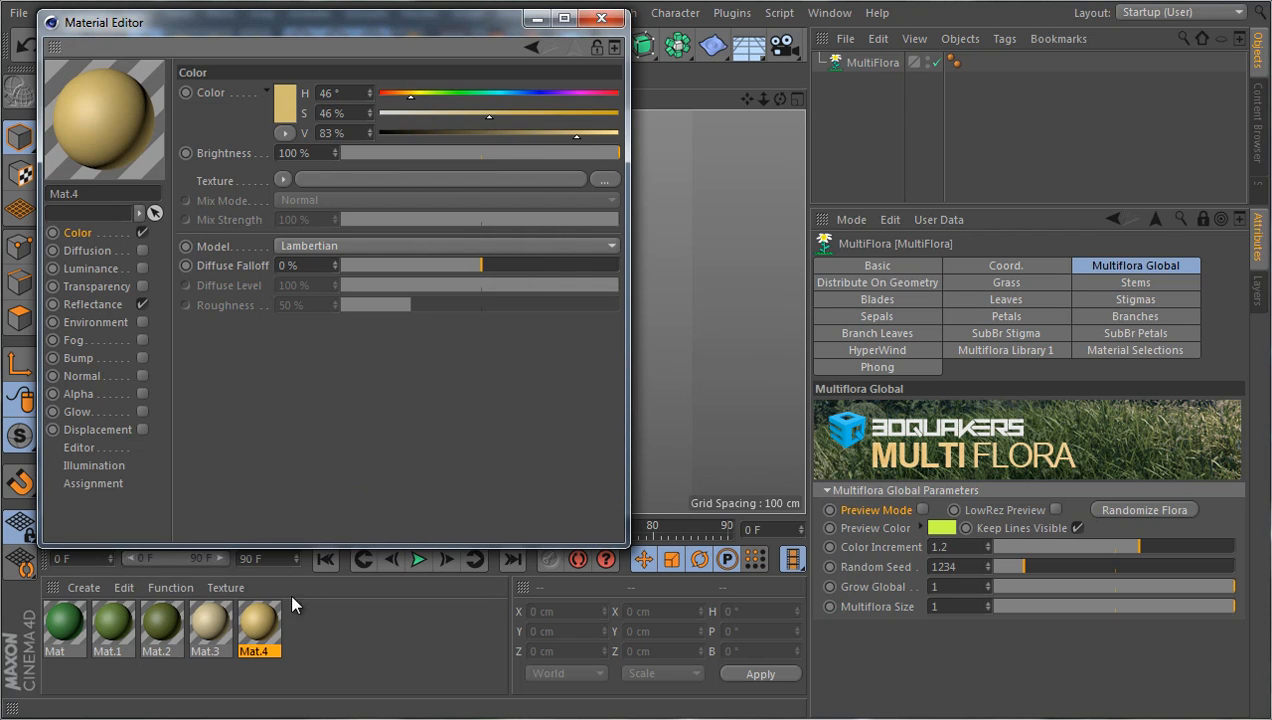
Duplicate Mat.4 with its saturation set to 9%, and duplicate the first green material as a darker green with value 37%
left_click_drag(270, 632, 308, 625, "ctrl")
left_click_drag(487, 122, 400, 117)
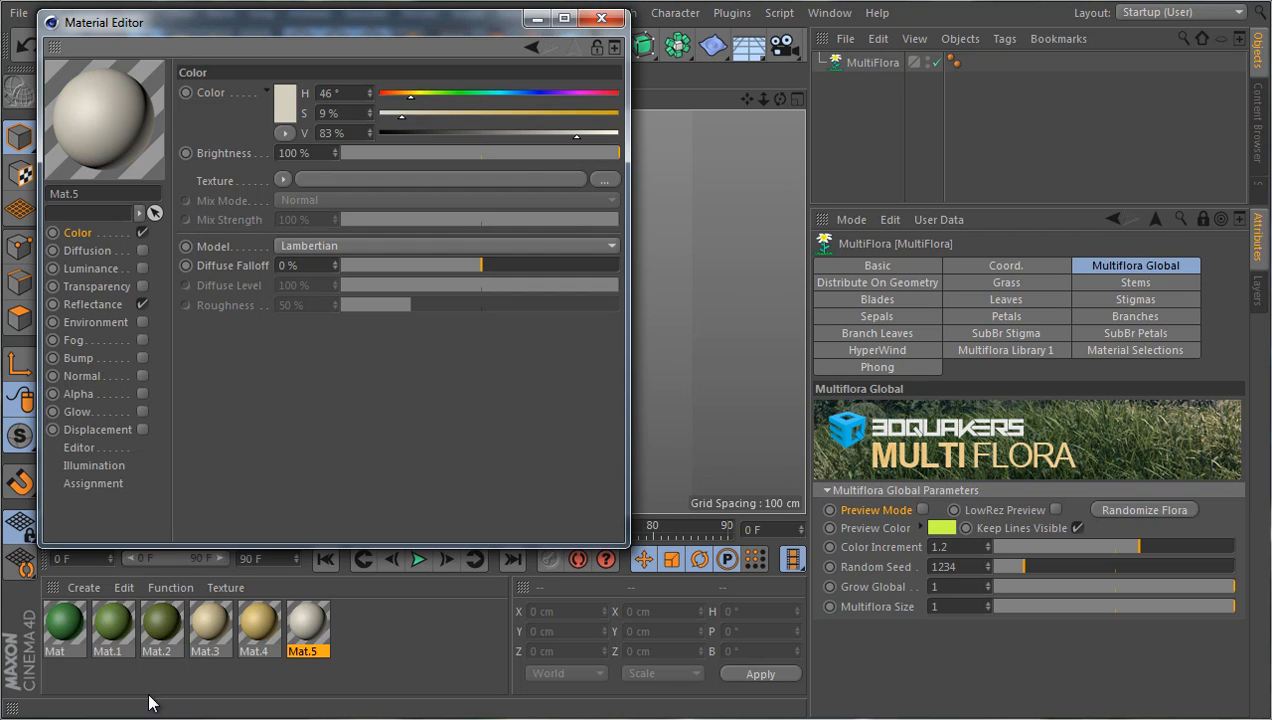
left_click(65, 626)
left_click_drag(65, 626, 112, 626, "ctrl")
left_click_drag(487, 138, 471, 136)
left_click(602, 22)
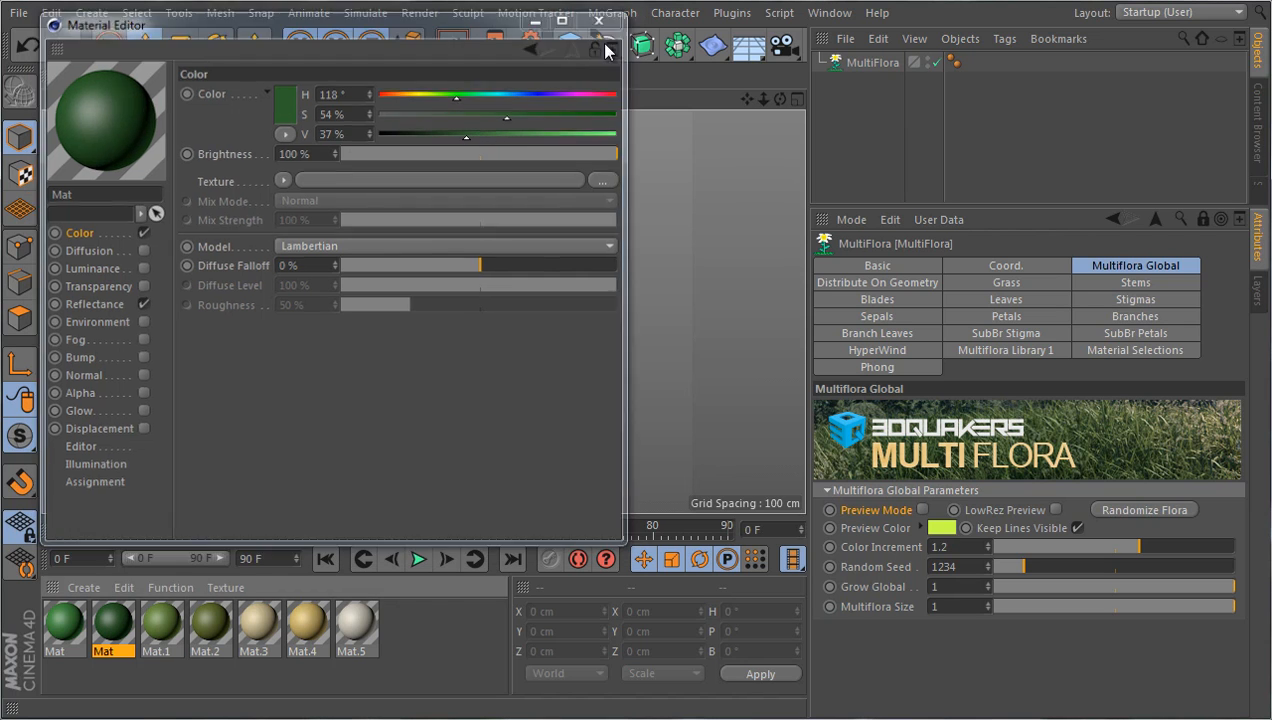
Apply the dark green material to the MultiFlora grass and inspect its mesh with the object selected and deselected
left_click_drag(115, 625, 413, 355)
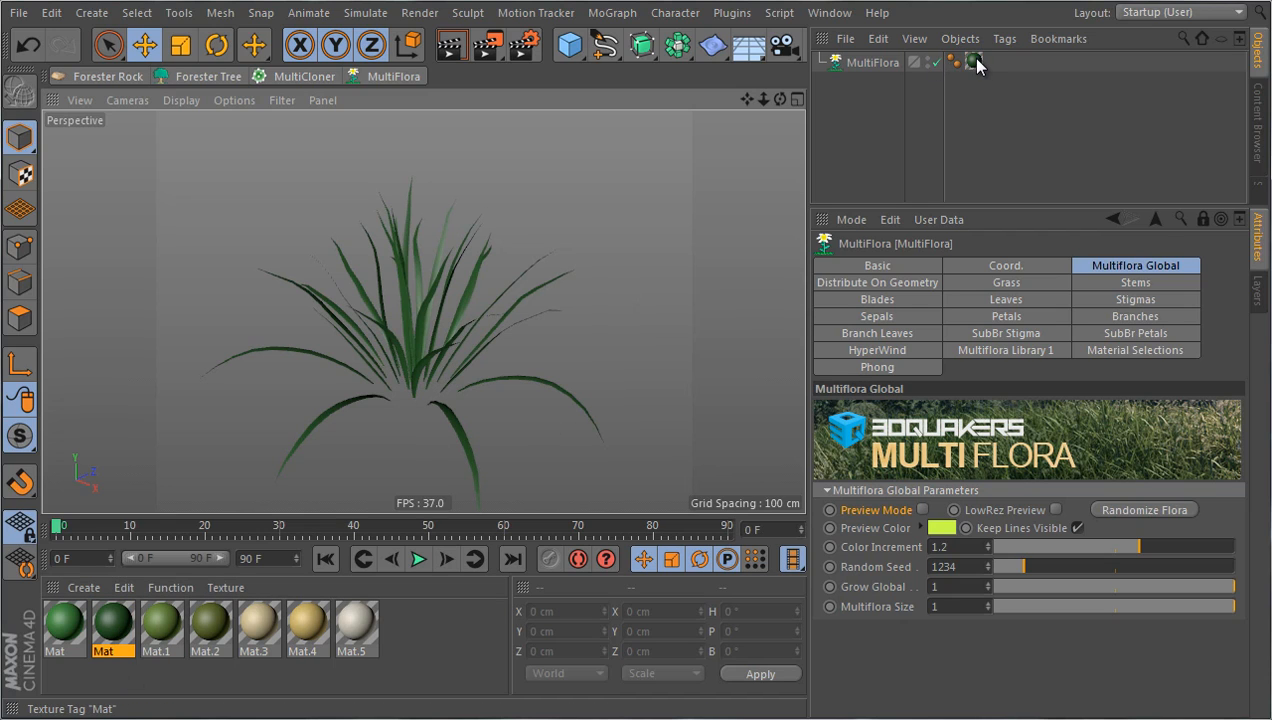
left_click(883, 66)
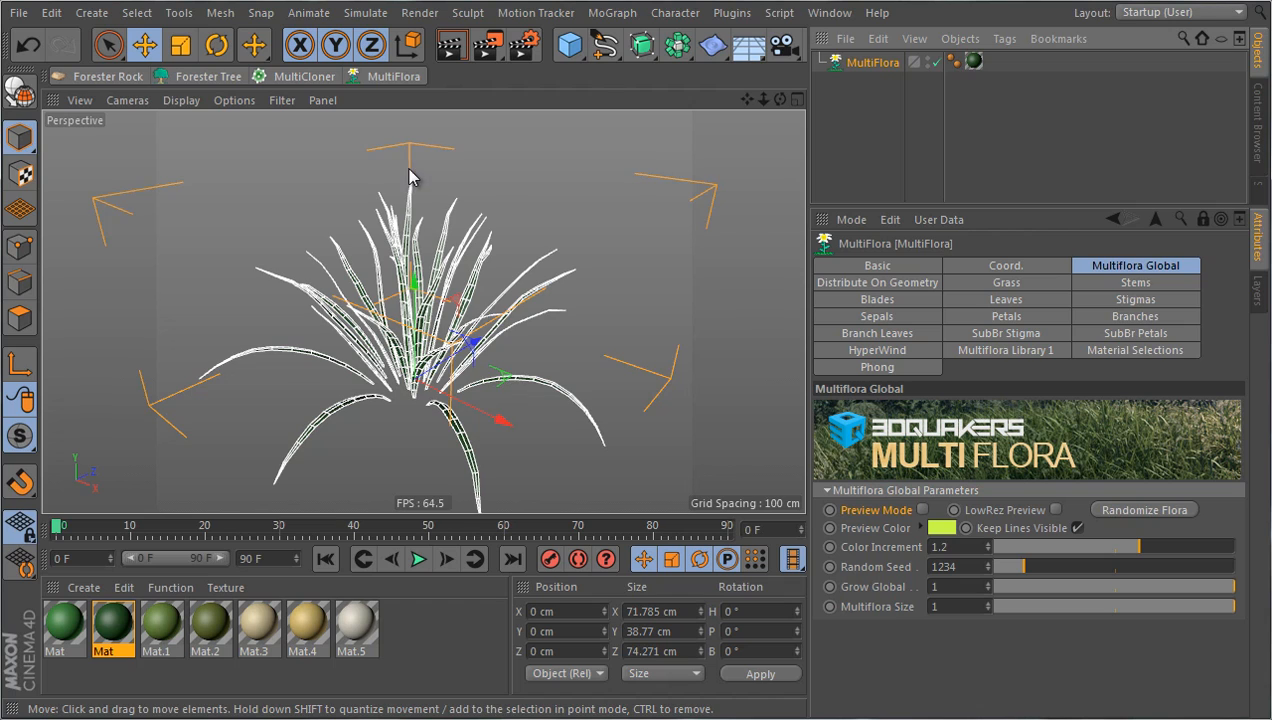
scroll(411, 175, "down", 3)
scroll(412, 362, "up", 3)
scroll(441, 438, "down", 3)
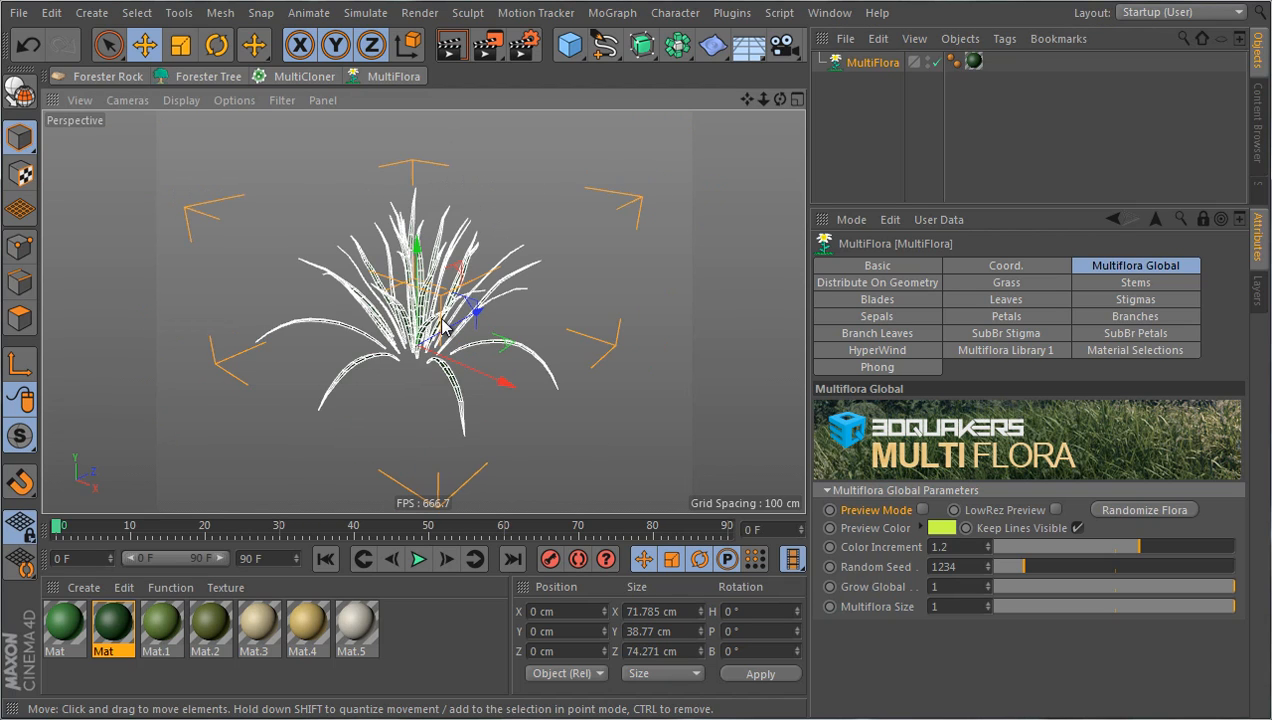
scroll(439, 318, "up", 3)
left_click(630, 262)
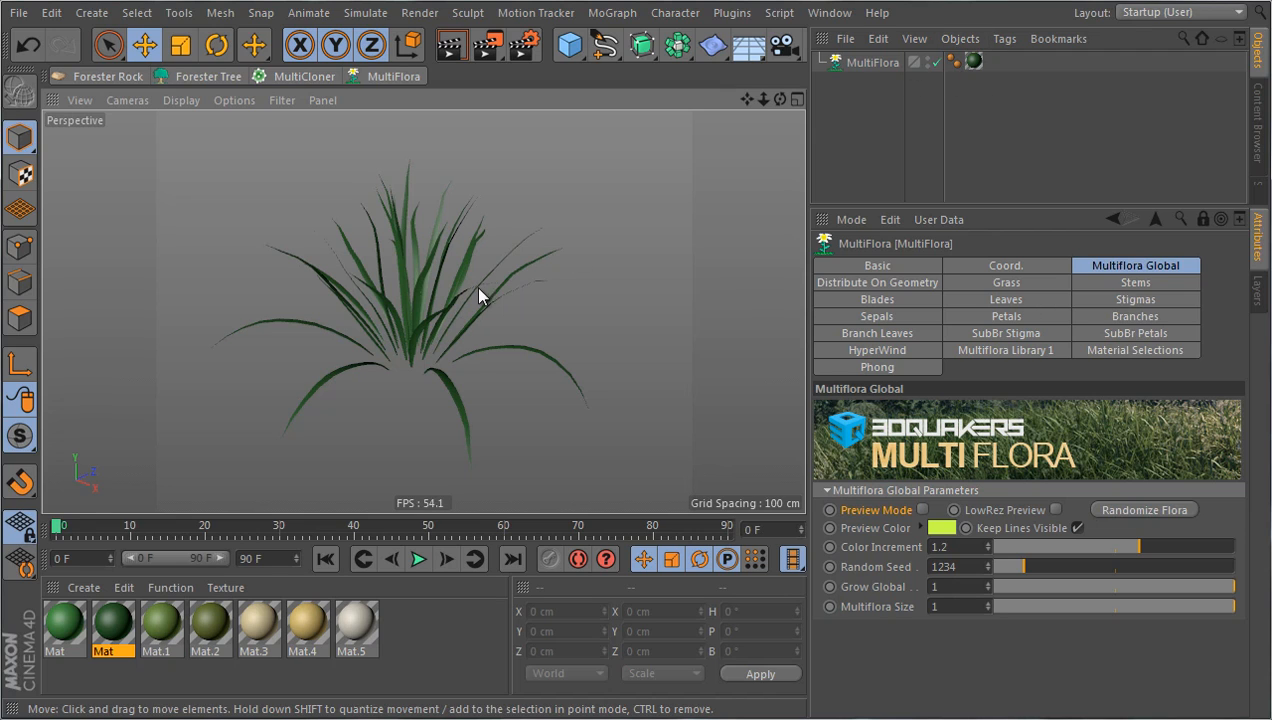
left_click(405, 355)
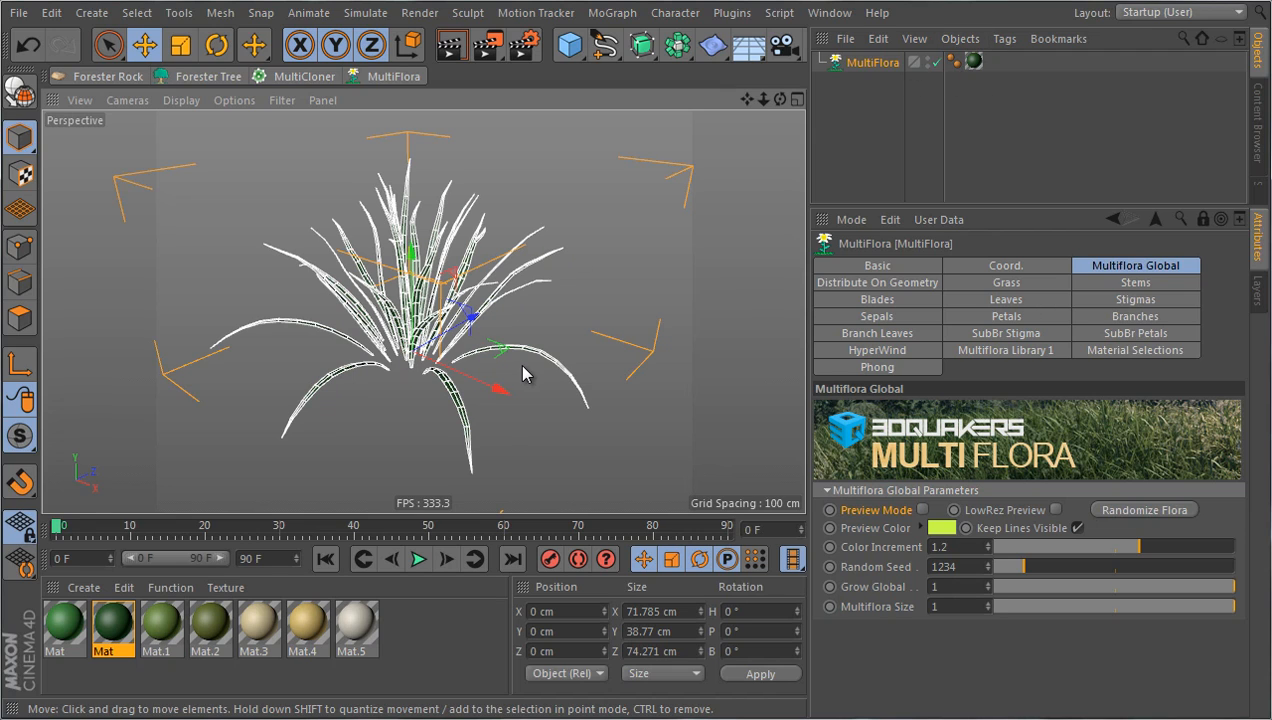
left_click(718, 286)
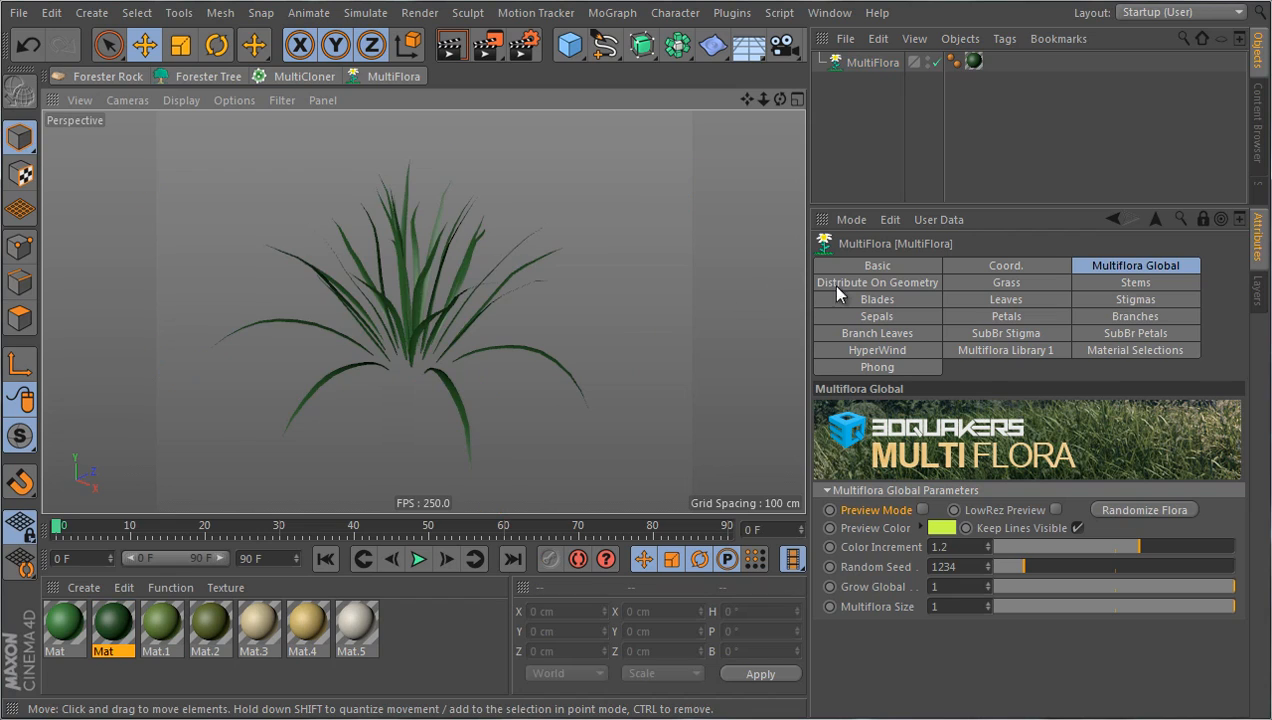
Turn on Preview Mode in the MultiFlora global parameters and examine the line display of the grass
left_click(1112, 267)
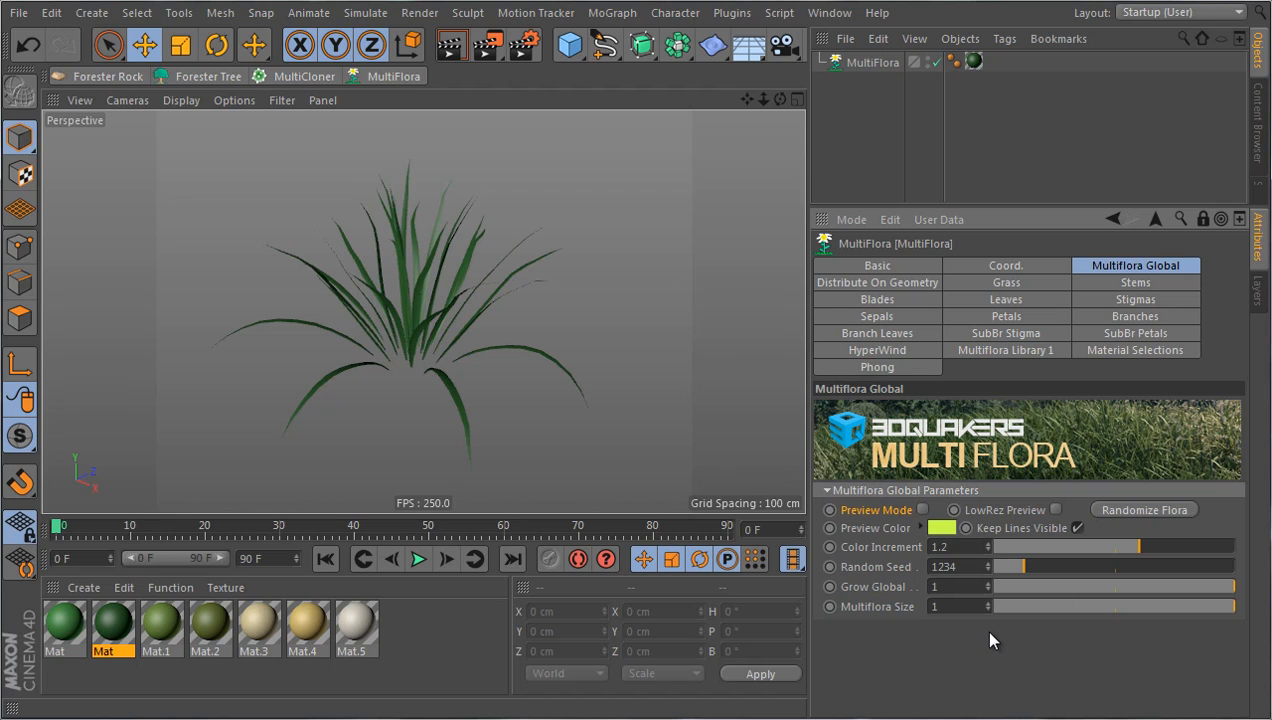
left_click(922, 510)
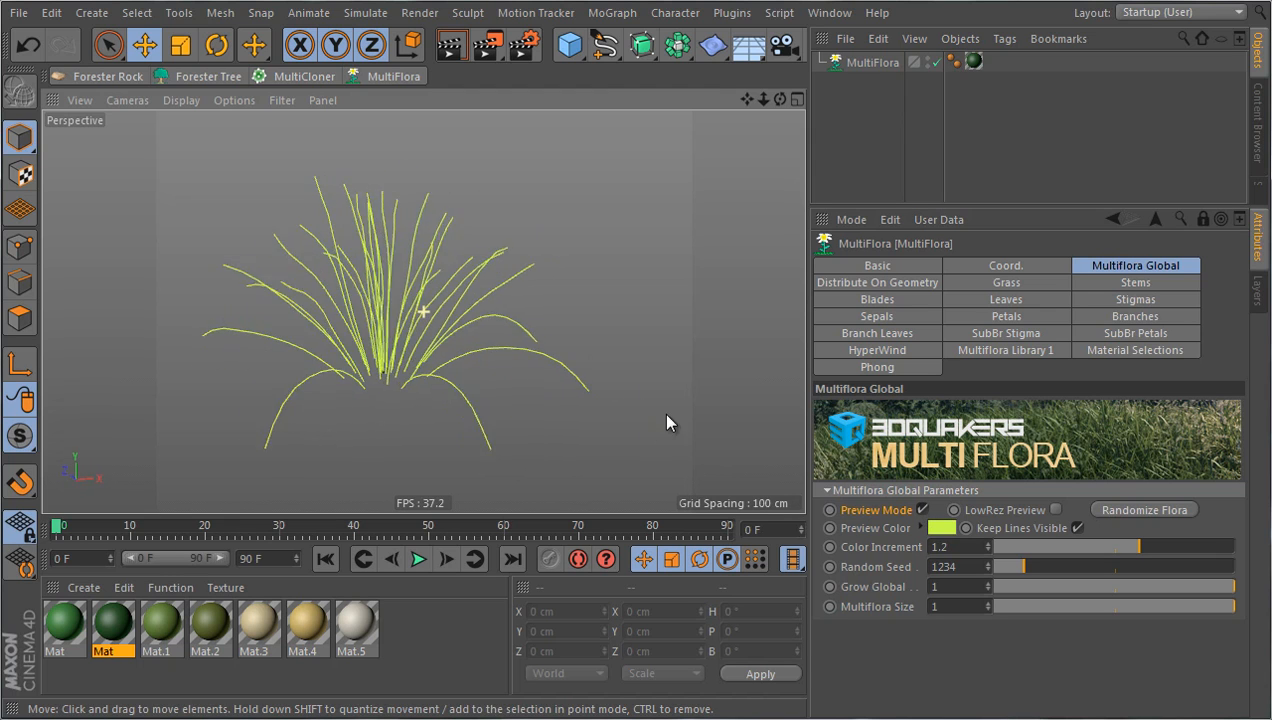
scroll(468, 398, "up", 5)
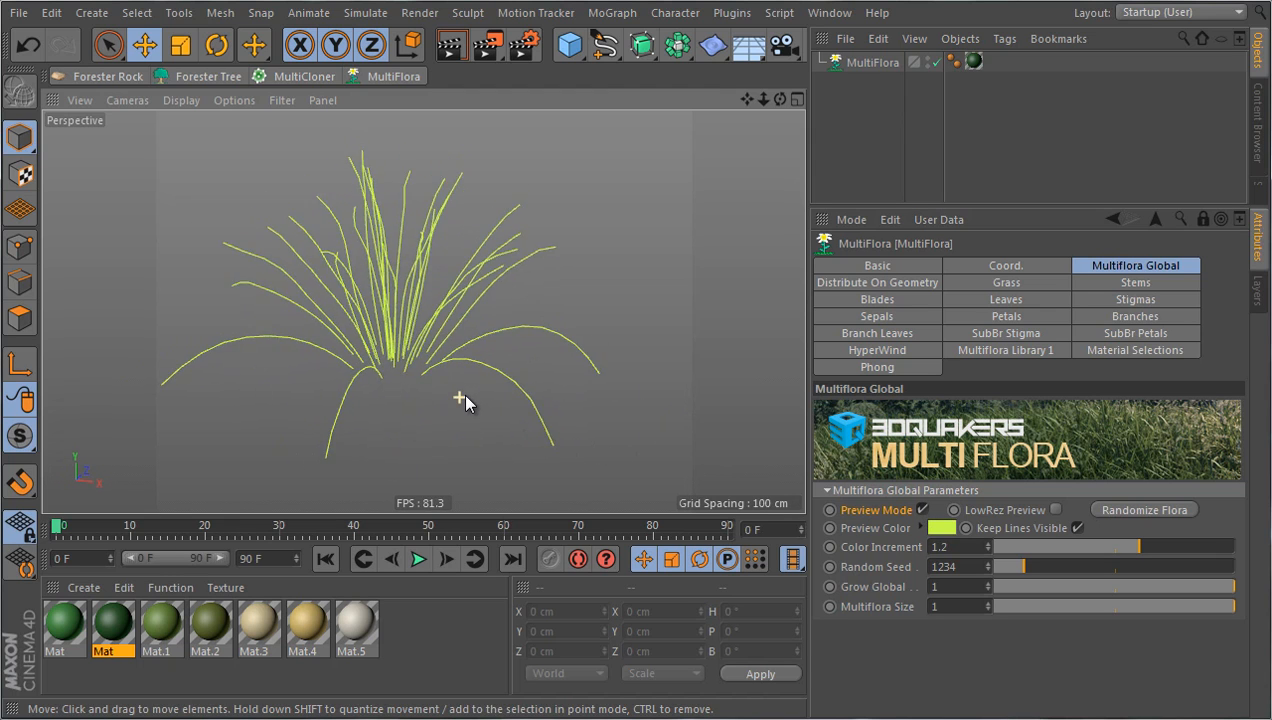
left_click_drag(460, 398, 501, 423, "alt")
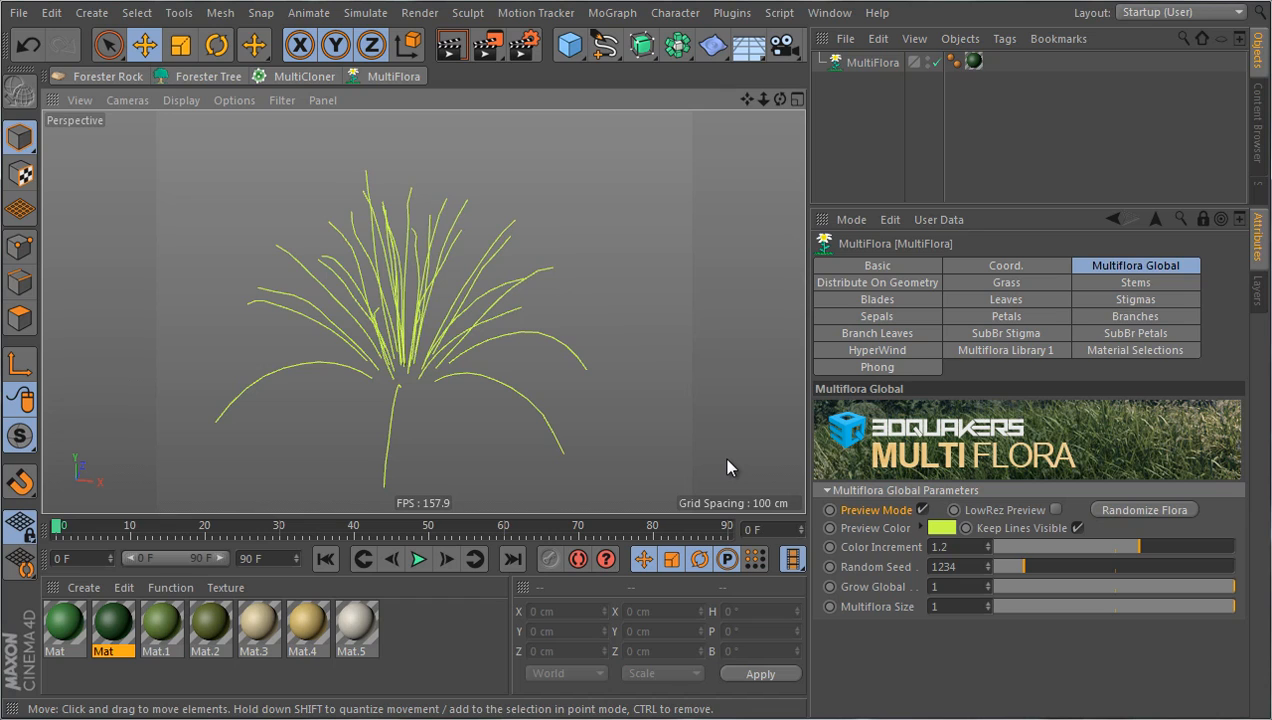
Turn on HyperWind for the MultiFlora object and play the animation to watch the grass move
left_click(870, 352)
left_click(889, 411)
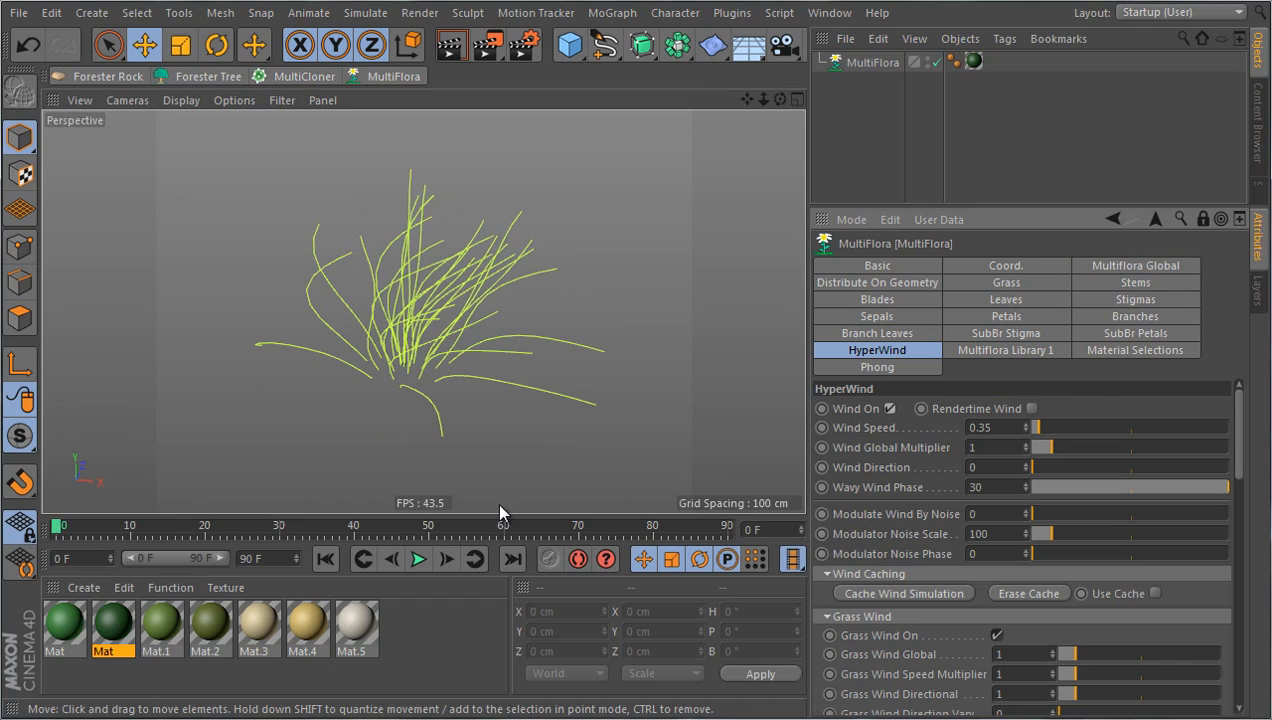
left_click(419, 559)
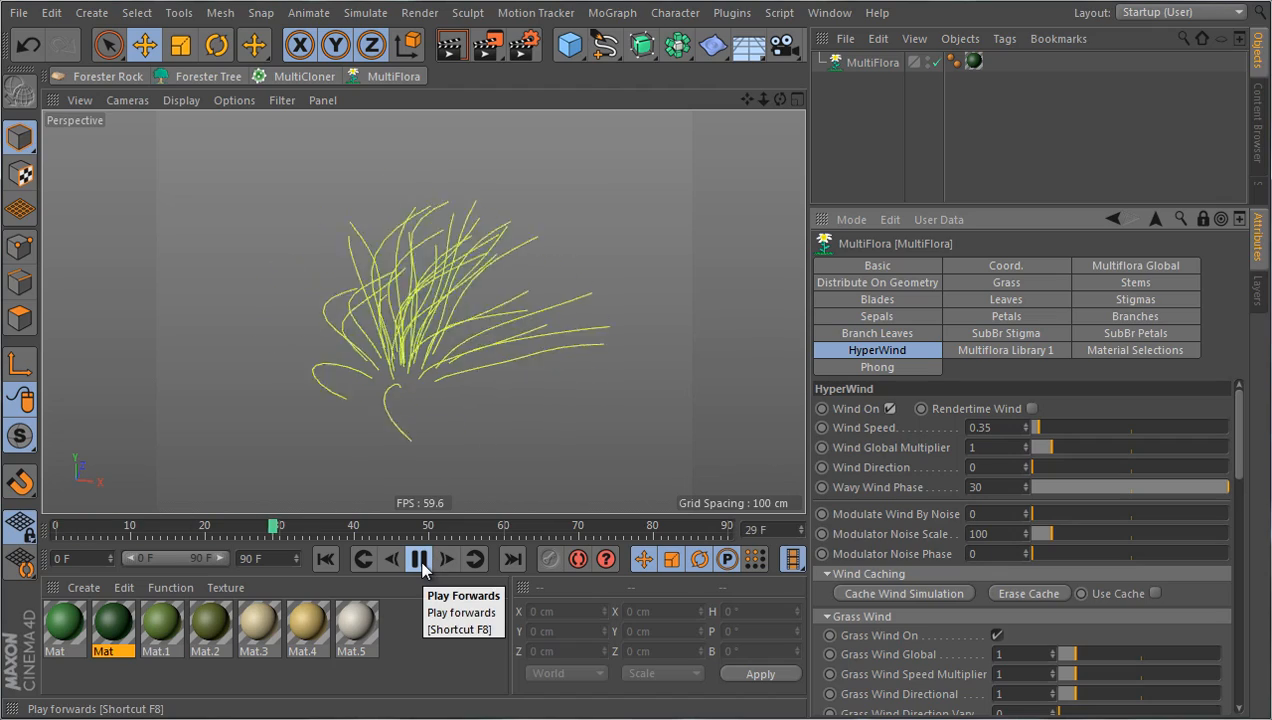
Turn off Preview Mode during playback to see the full blades moving, and return the animation to frame 0
left_click(1124, 265)
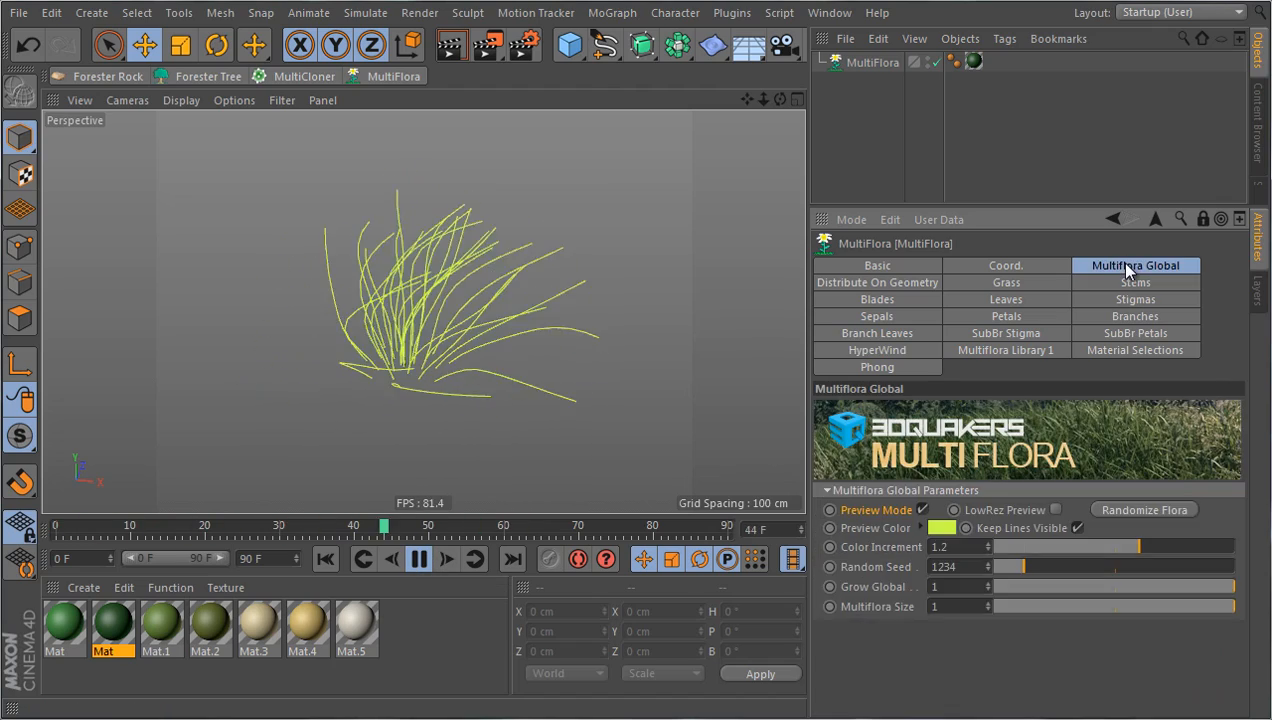
left_click(922, 510)
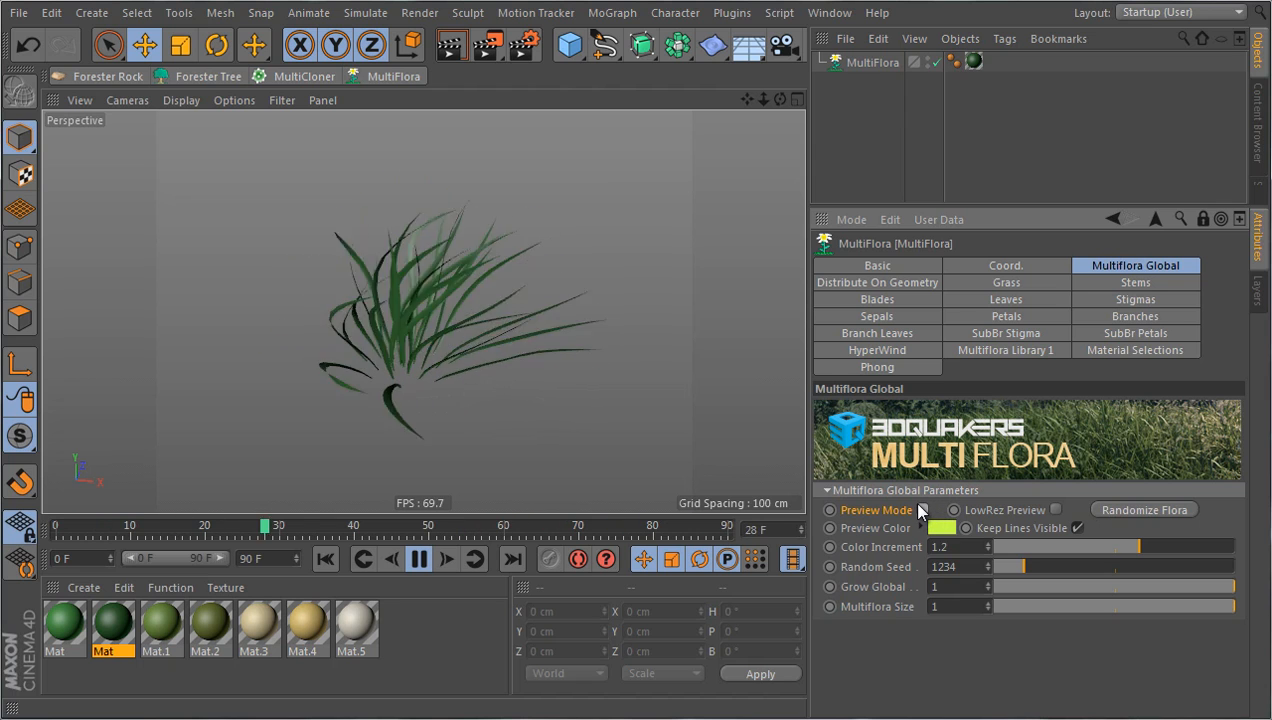
left_click(325, 559)
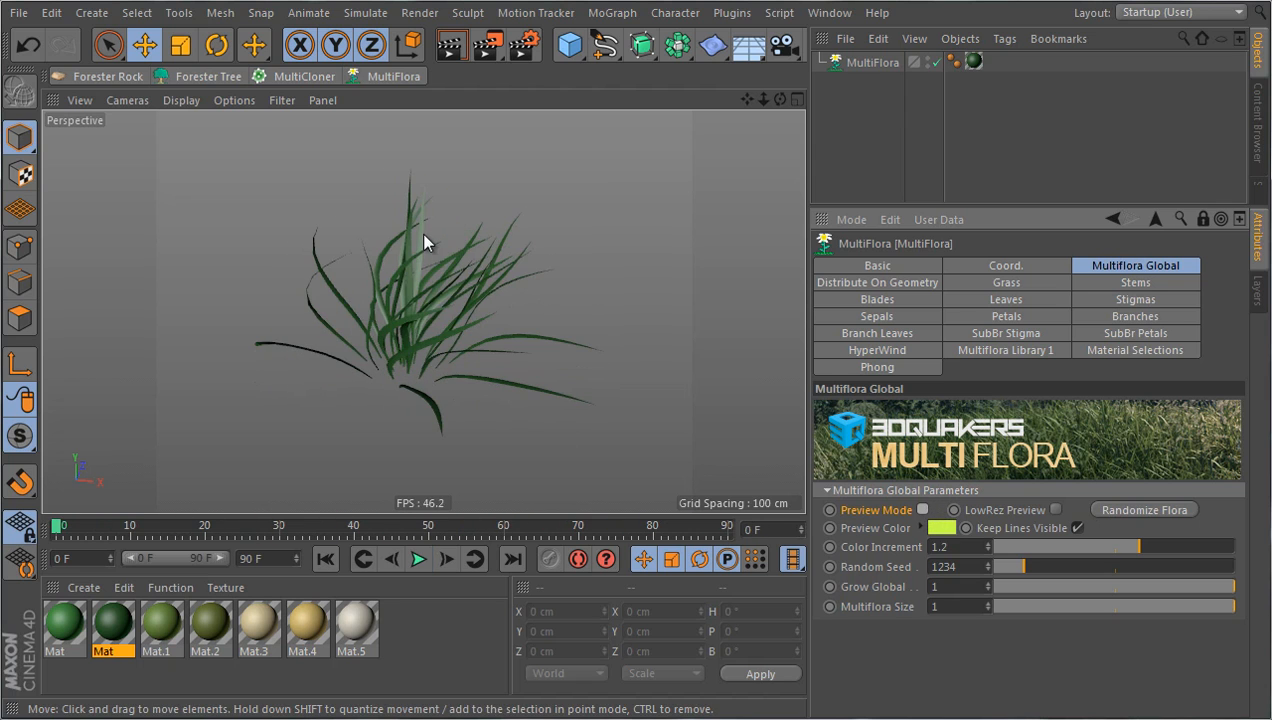
scroll(424, 234, "up", 3)
scroll(436, 226, "down", 3)
scroll(398, 275, "up", 3)
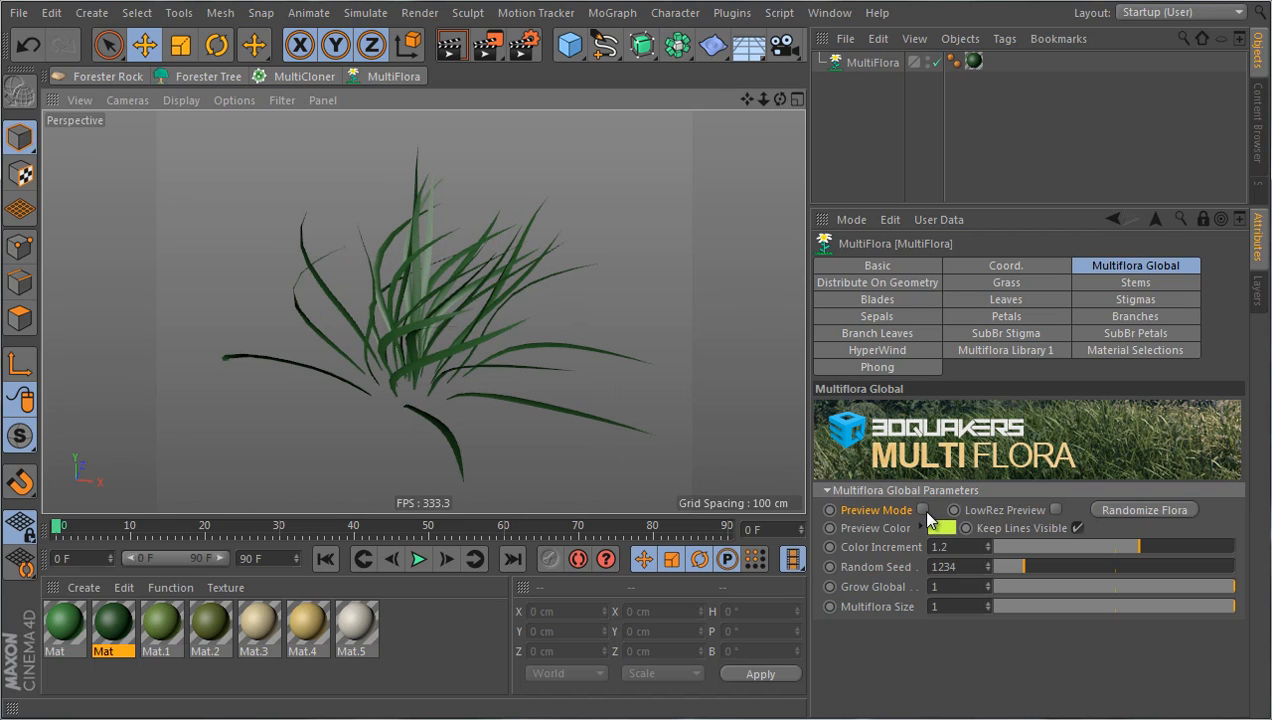
Turn off the wind on the MultiFlora object and enable Preview Mode in its global parameters
left_click(884, 351)
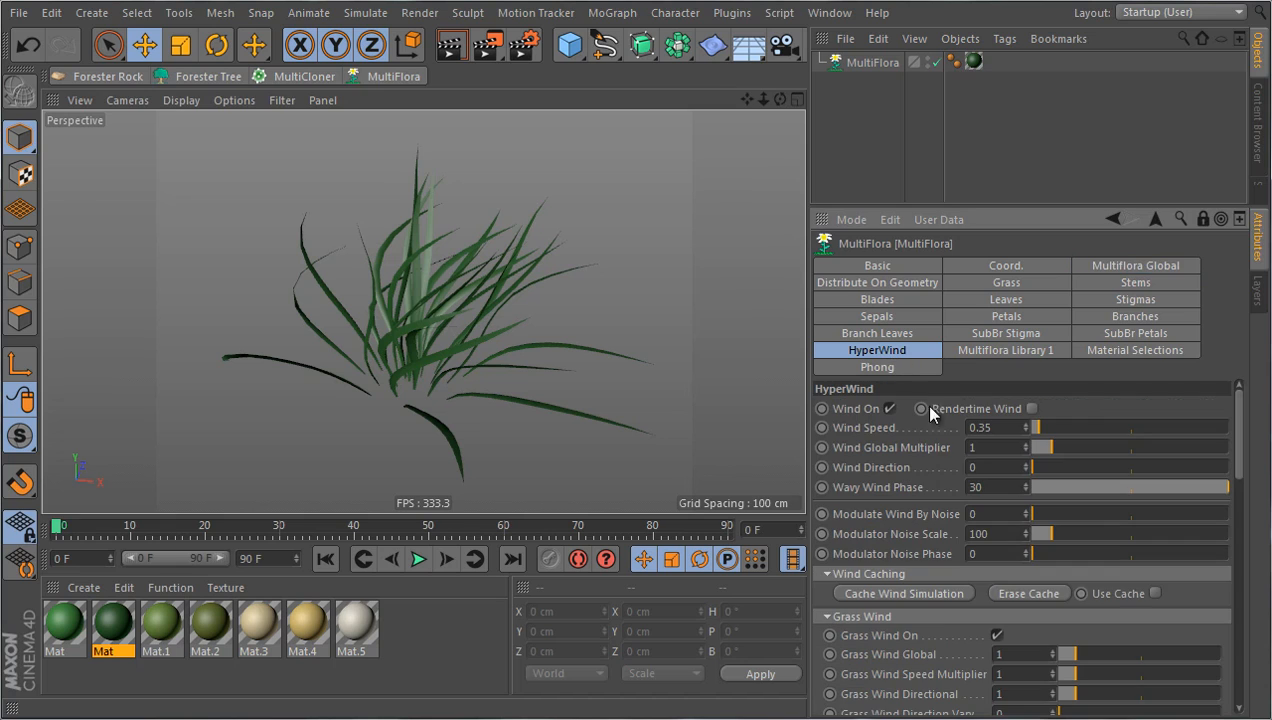
left_click(889, 410)
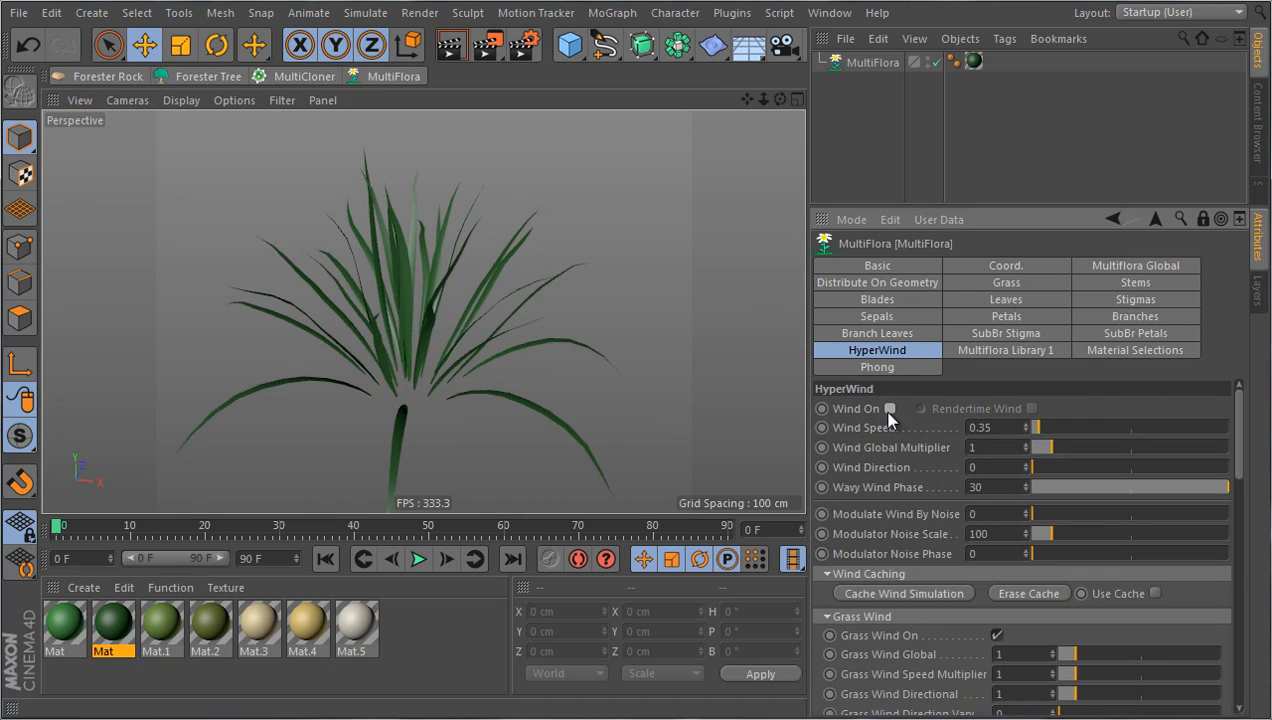
left_click(1105, 264)
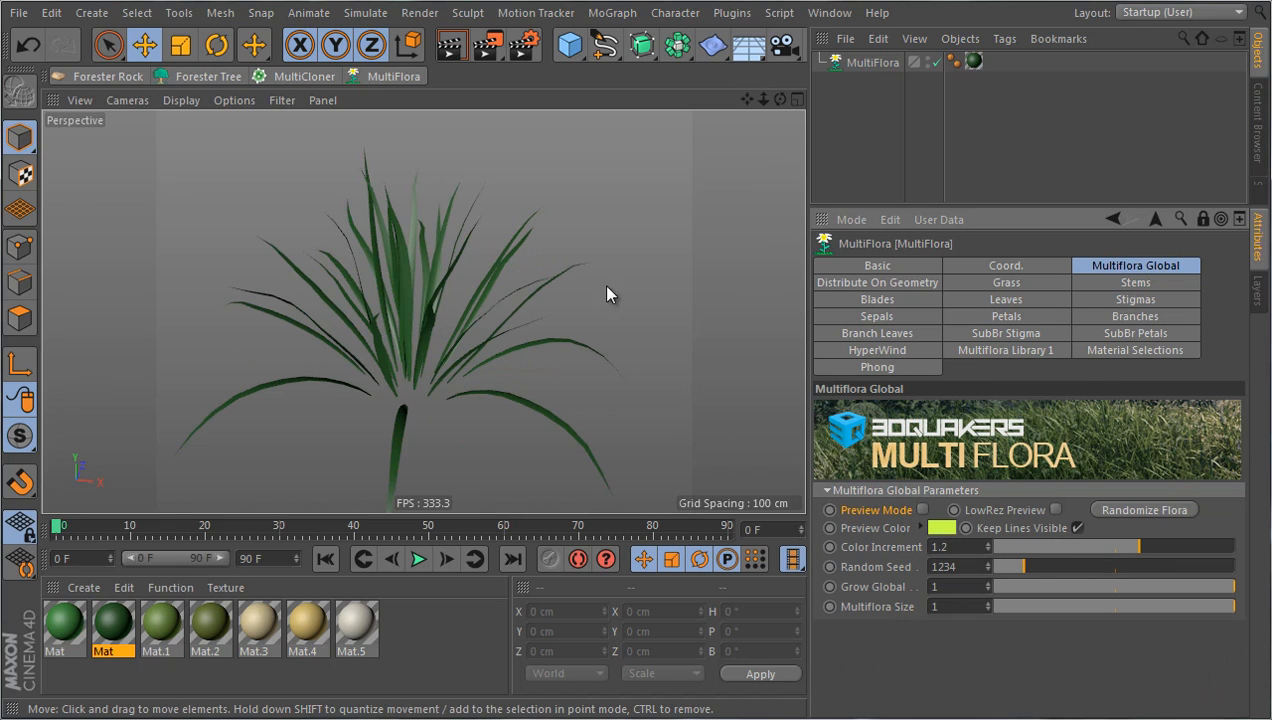
scroll(483, 224, "down", 3)
left_click(921, 509)
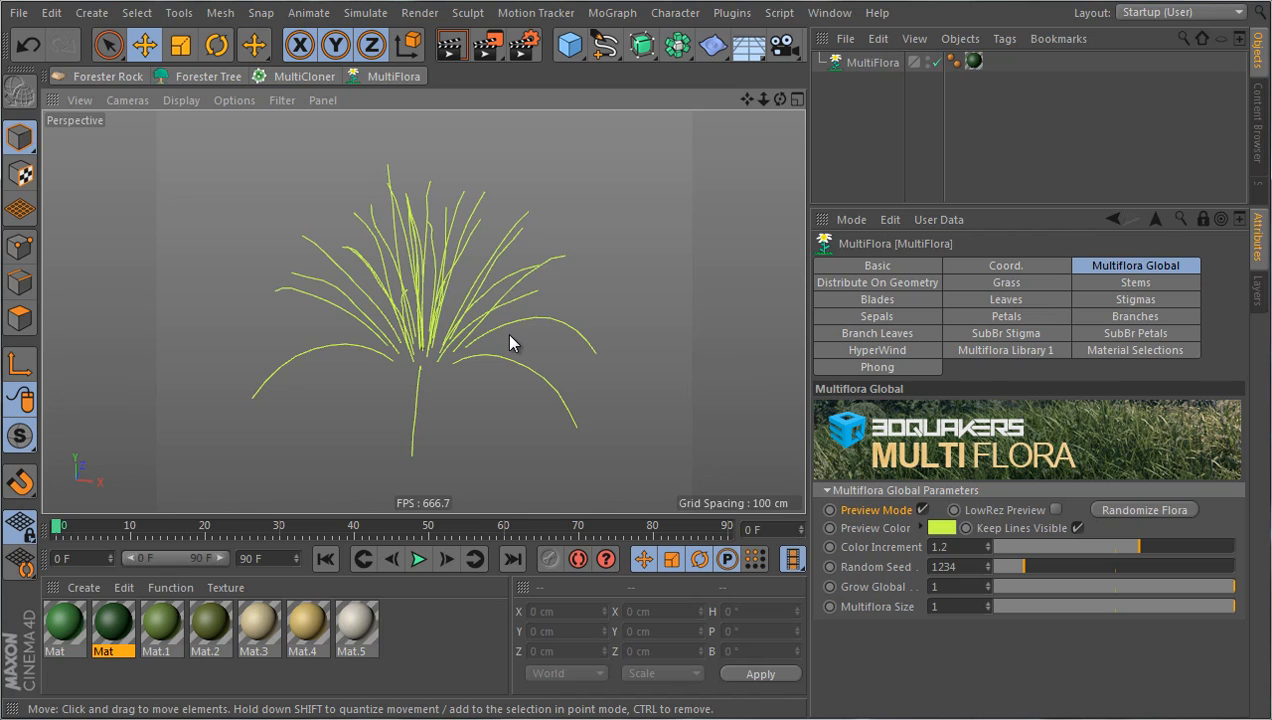
Enable LowRez Preview for the MultiFlora object and examine the simplified lines from different angles
left_click(1056, 511)
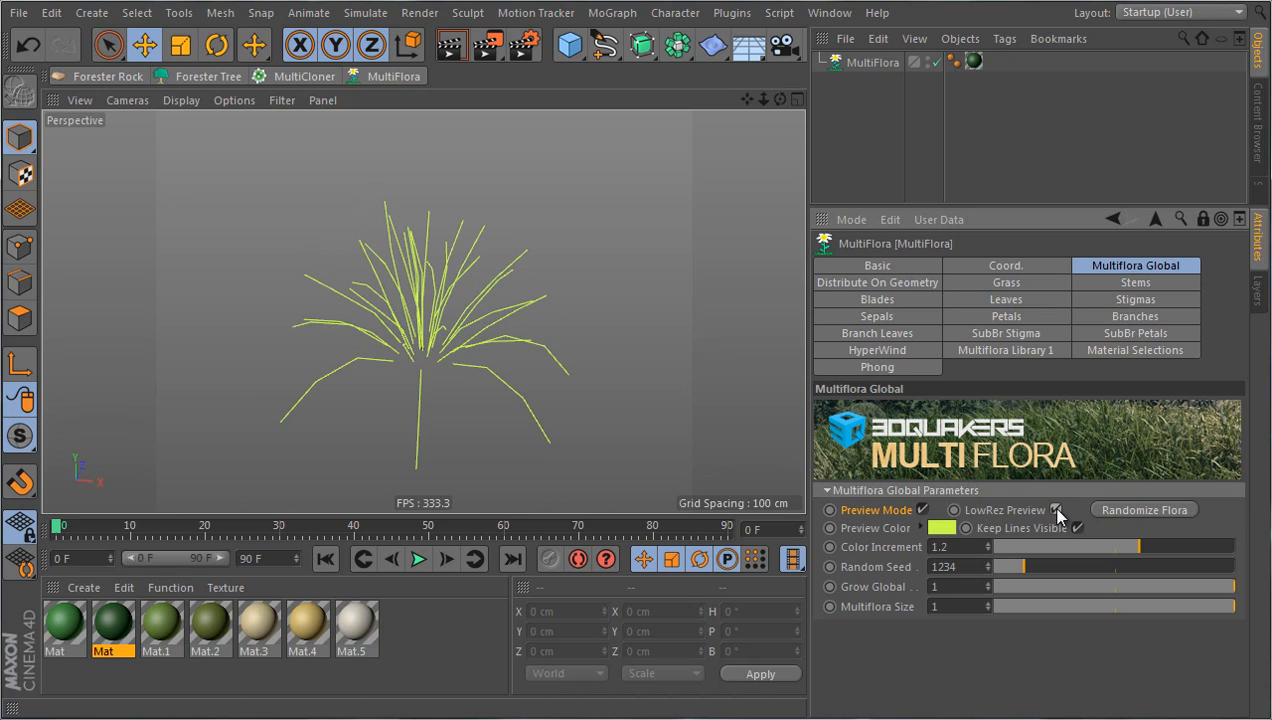
left_click_drag(395, 392, 558, 400, "alt")
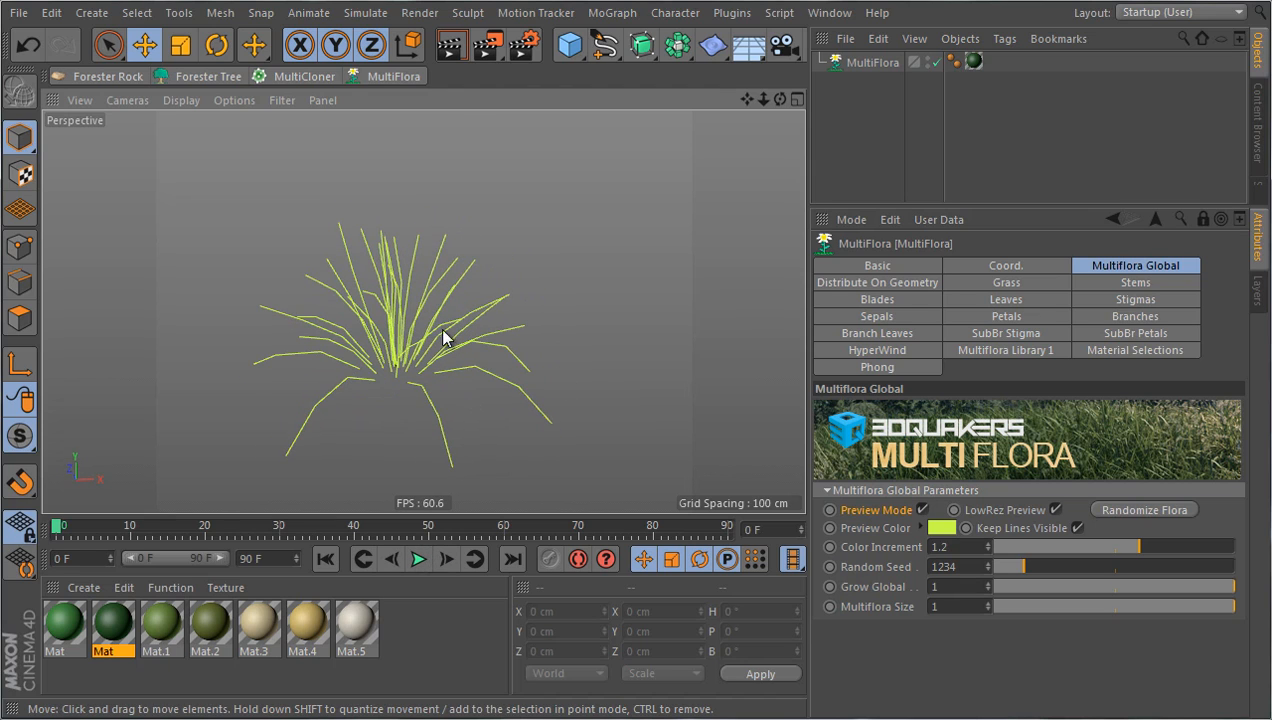
left_click_drag(443, 335, 478, 364, "alt")
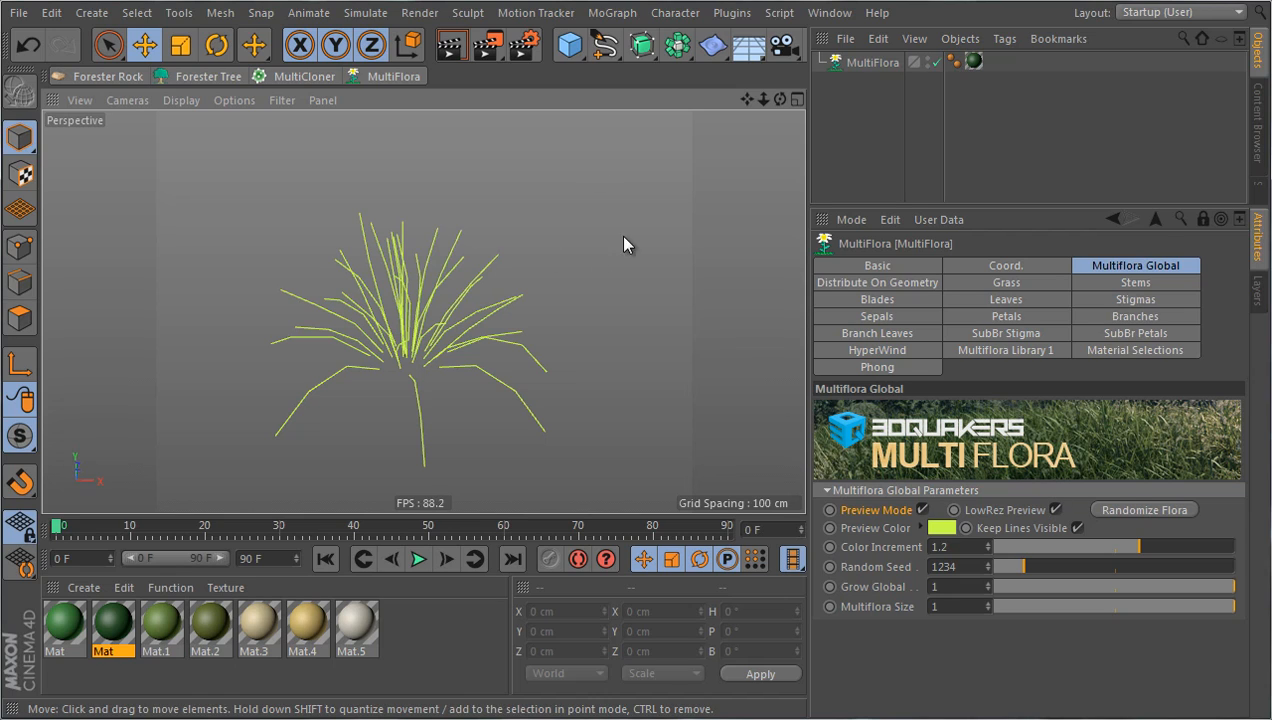
Turn on the stems and the blades of the MultiFlora plant
left_click(1135, 283)
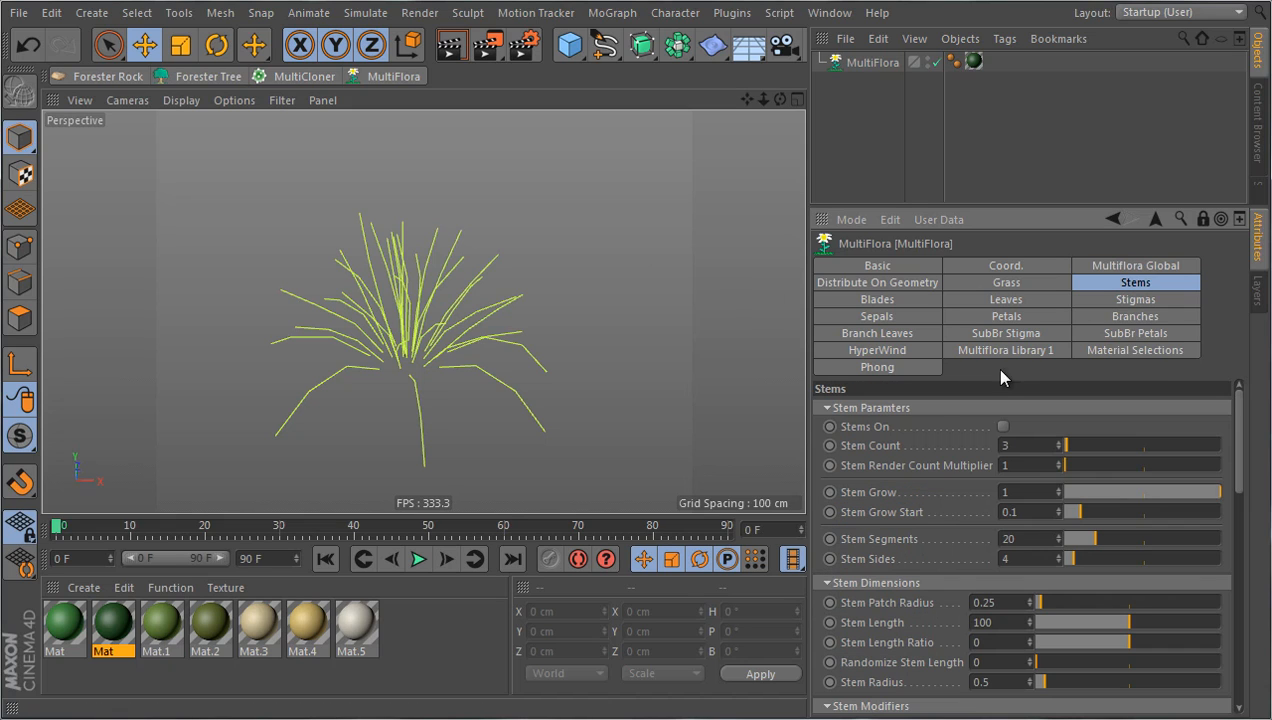
left_click(1003, 427)
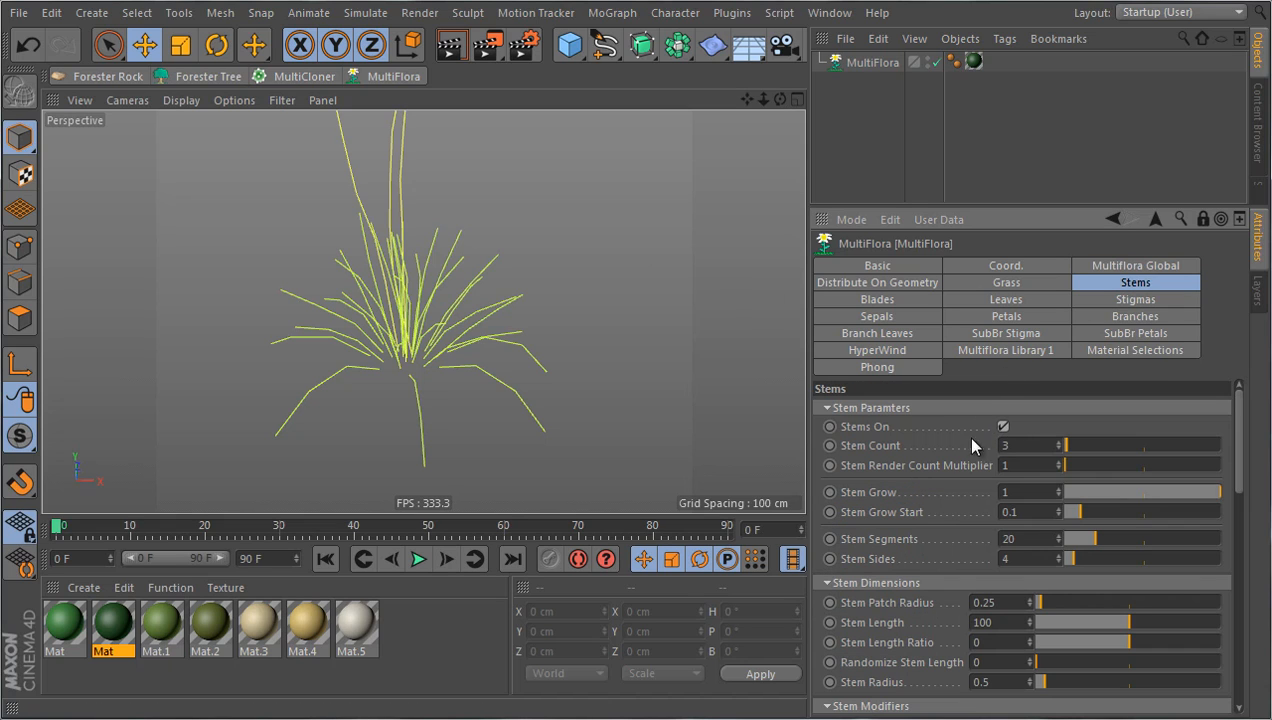
left_click(915, 299)
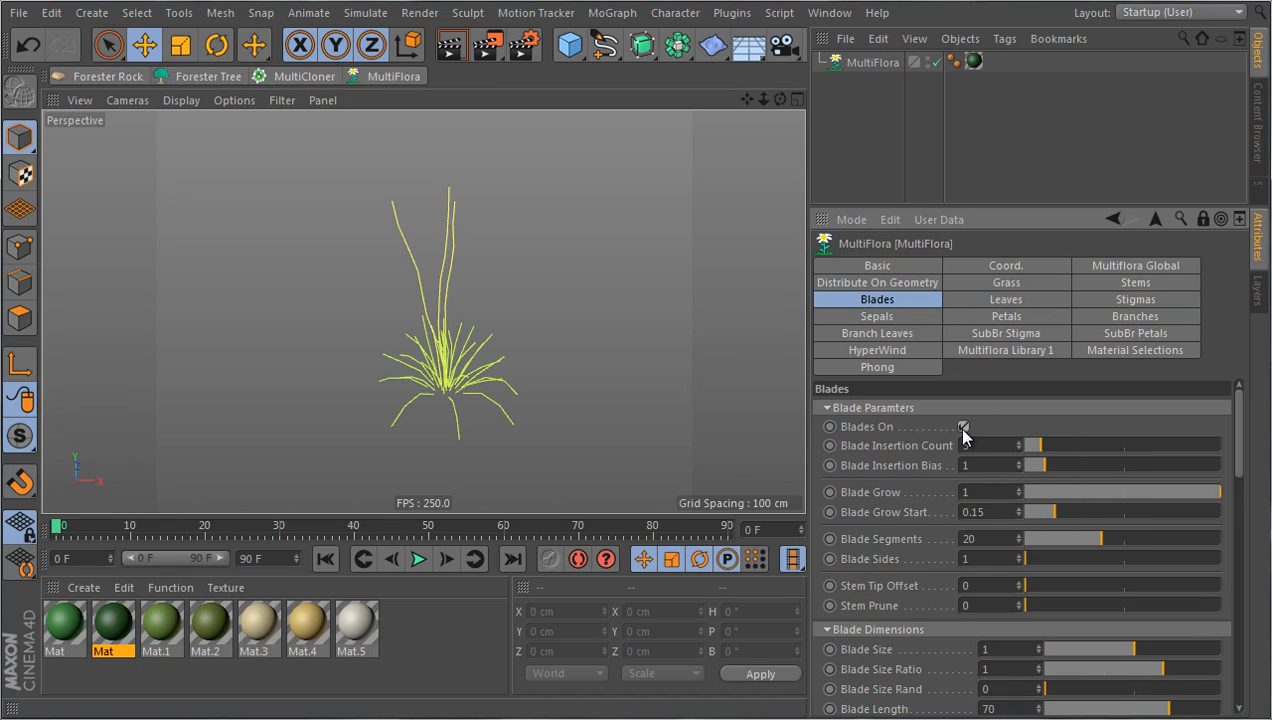
Toggle LowRez Preview to compare the plant's low-resolution and full-resolution lines, leaving it off
left_click(1134, 267)
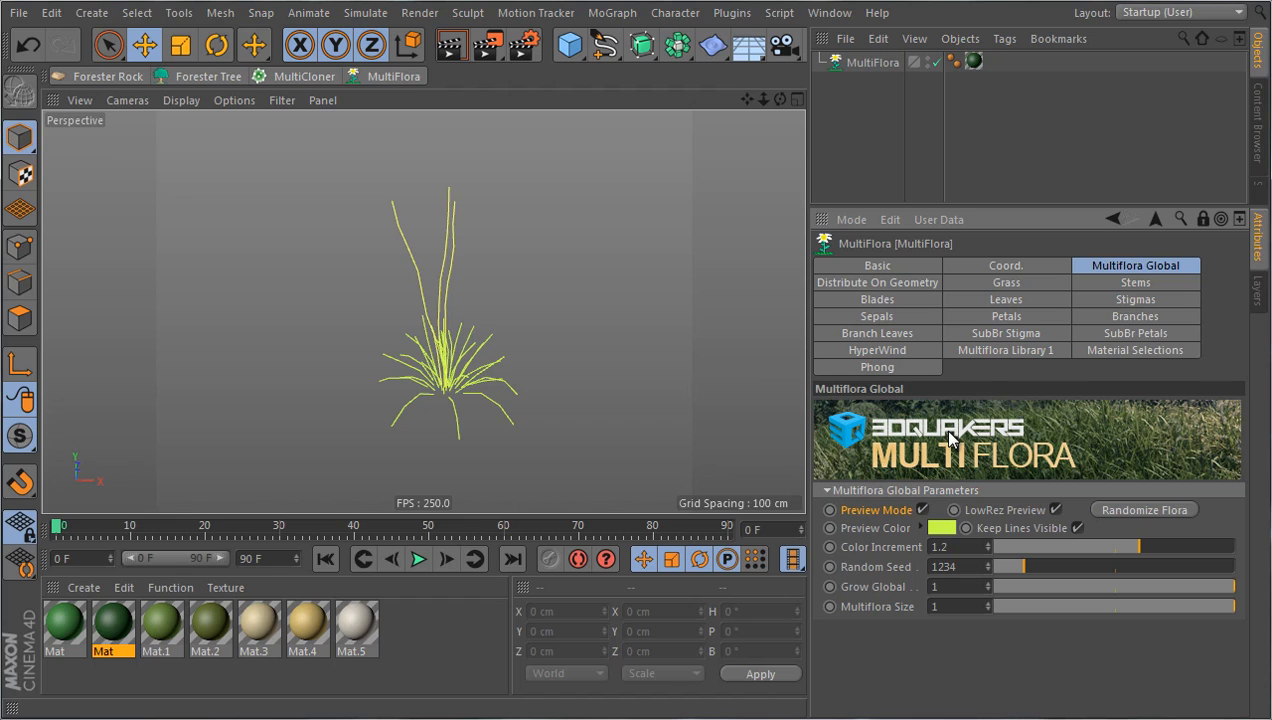
left_click(1055, 510)
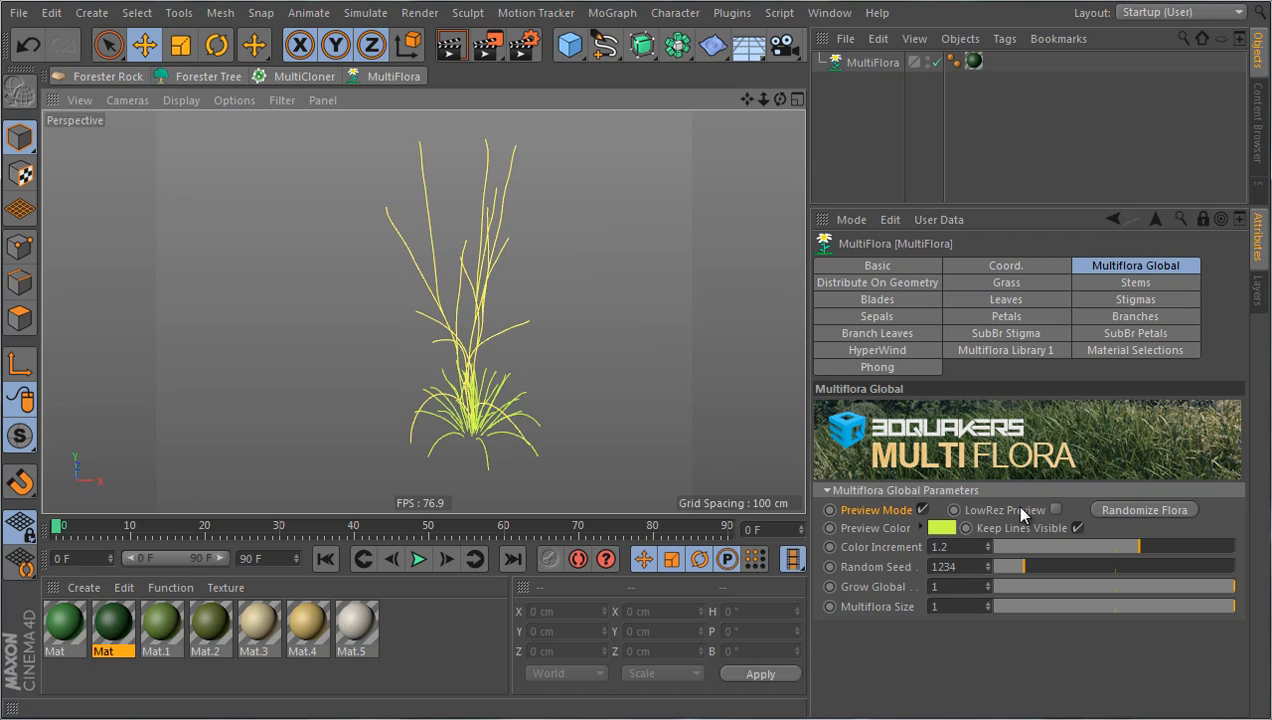
left_click(1055, 510)
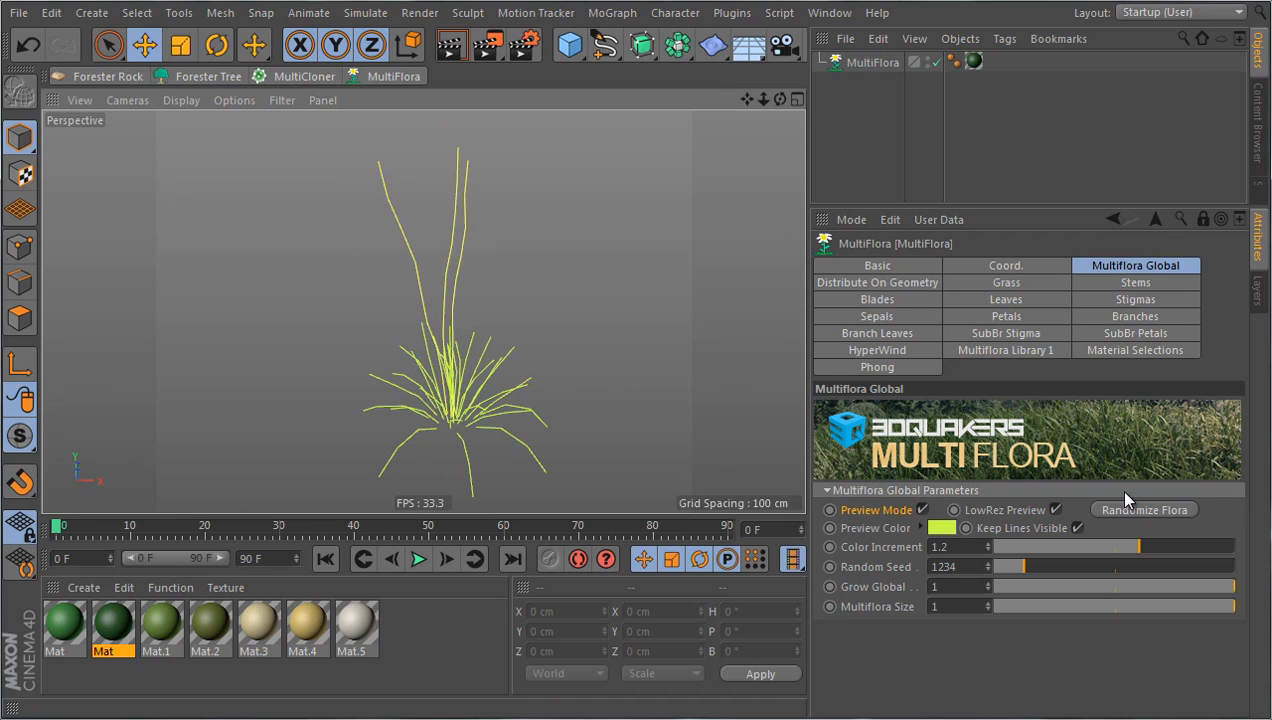
left_click(1056, 510)
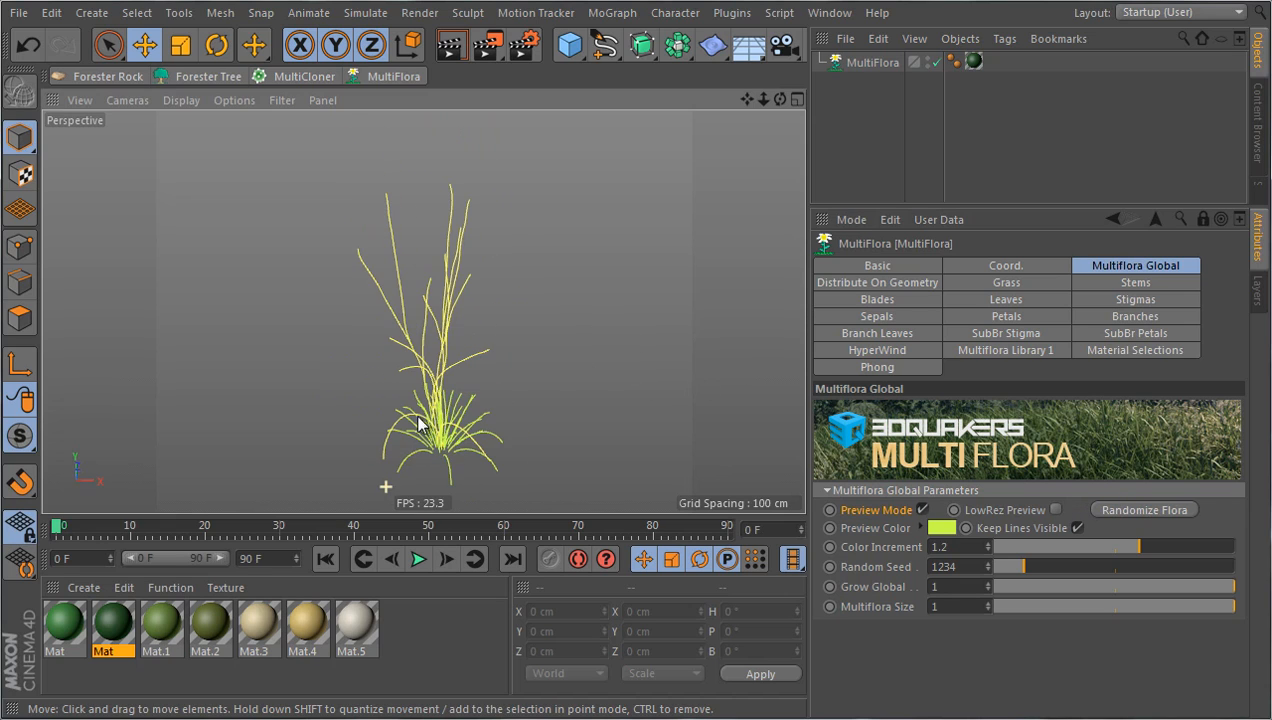
Set the MultiFlora preview color to dark olive green (R 78, G 109, B 0)
left_click(938, 528)
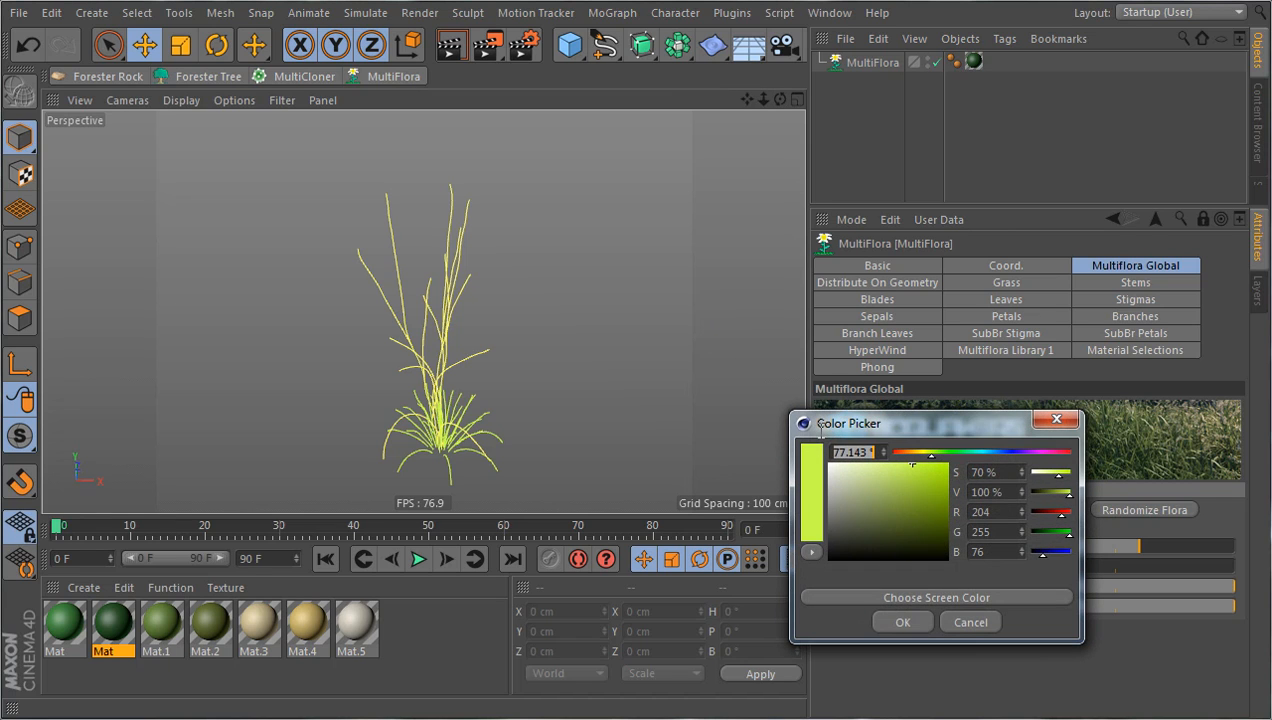
left_click(947, 517)
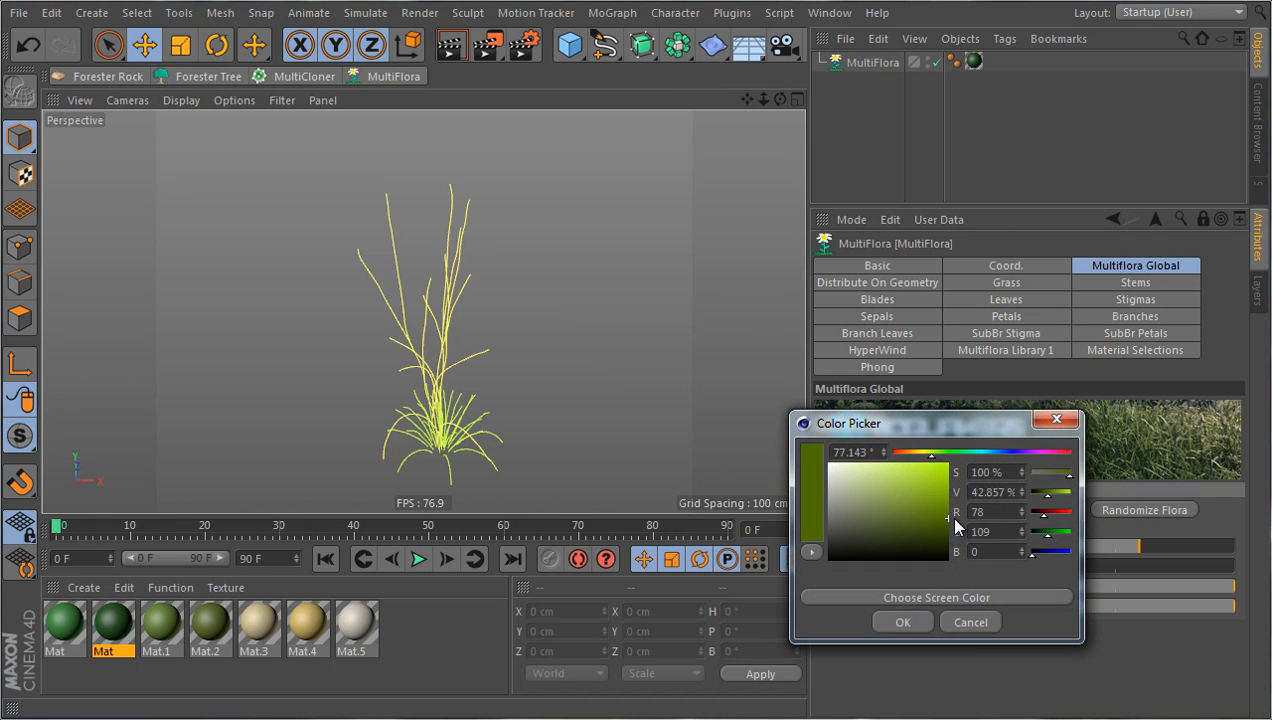
left_click(902, 621)
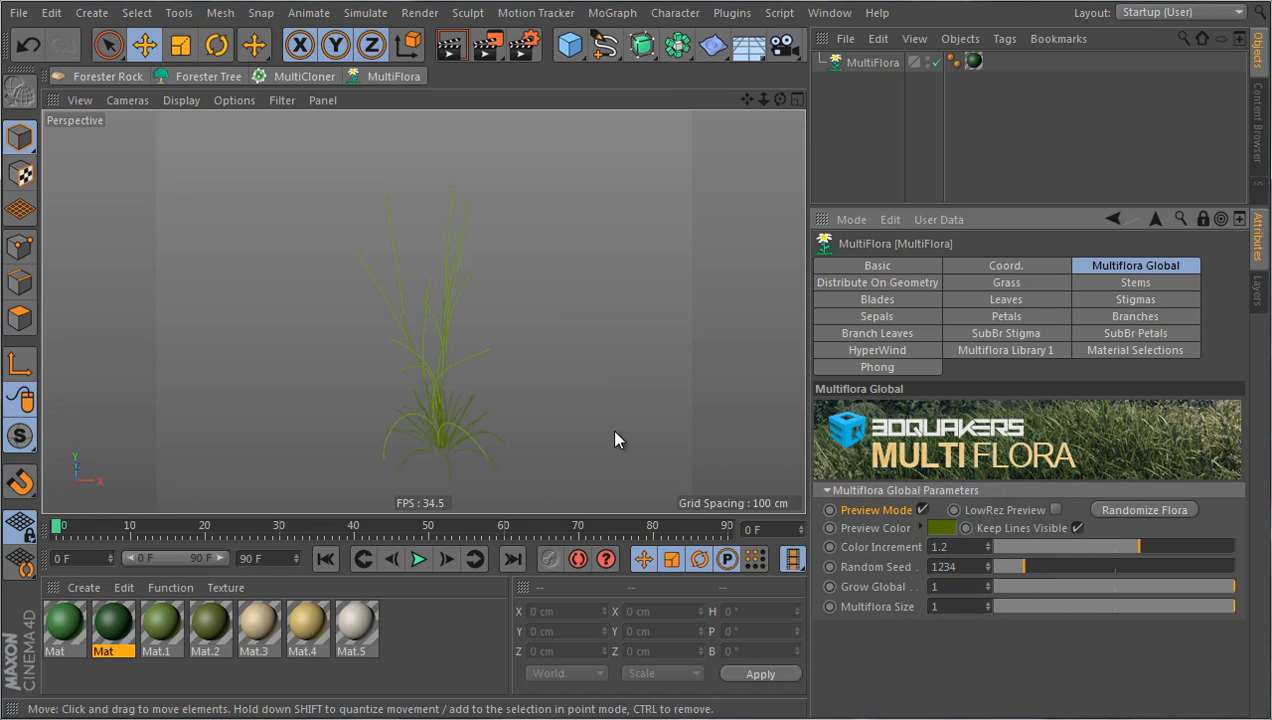
Set the MultiFlora preview color to dark teal and examine the recolored stem, blade and grass lines
left_click(942, 526)
left_click(973, 452)
left_click(984, 452)
left_click_drag(935, 513, 960, 494)
left_click(912, 621)
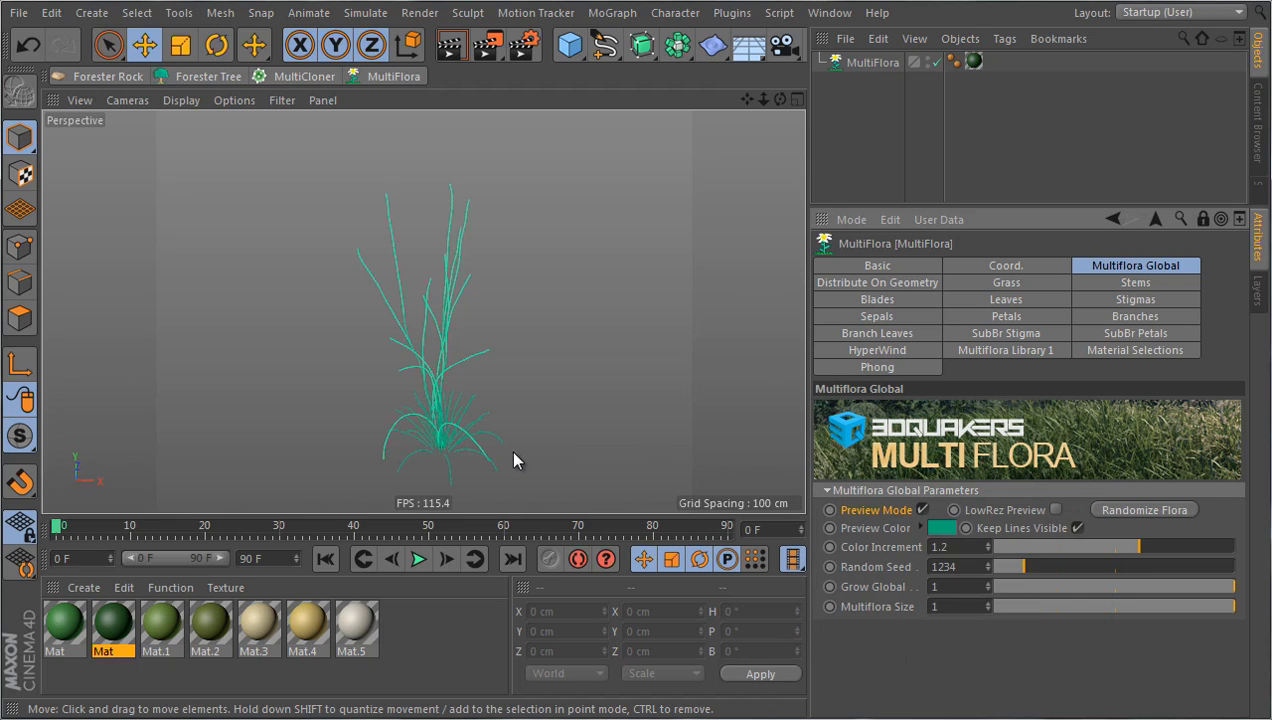
scroll(500, 455, "up", 3)
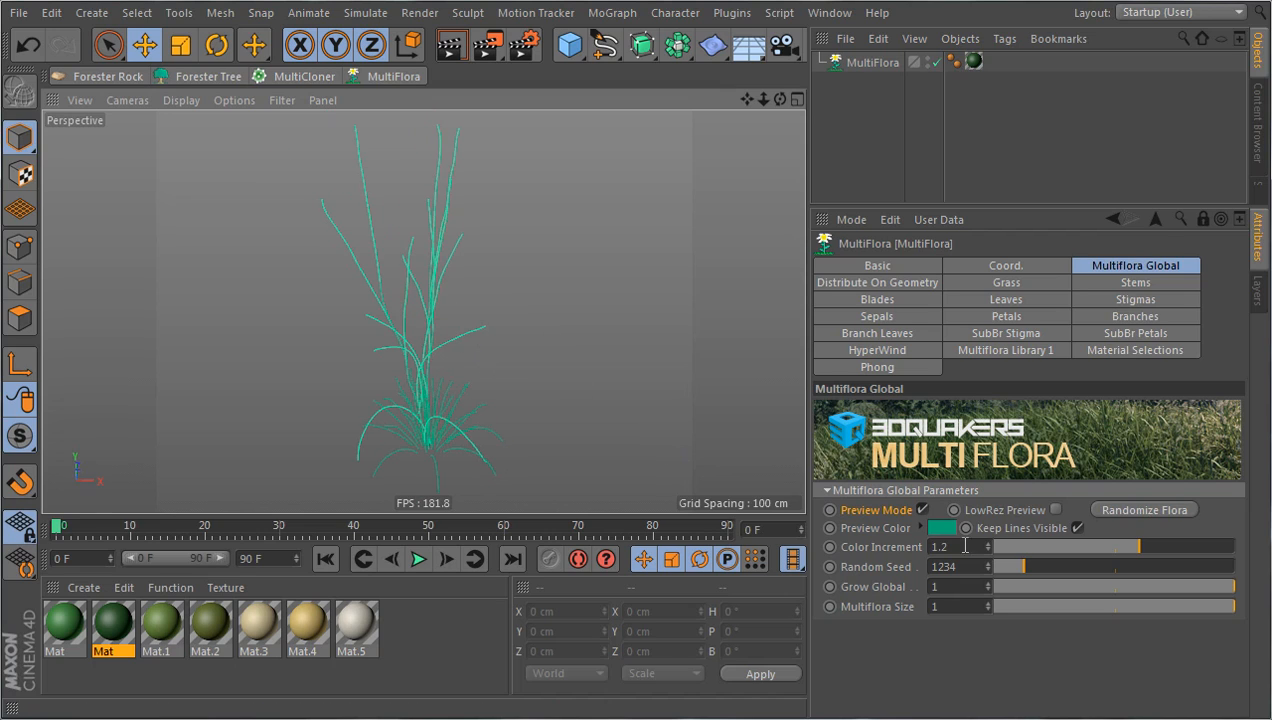
scroll(419, 468, "up", 3)
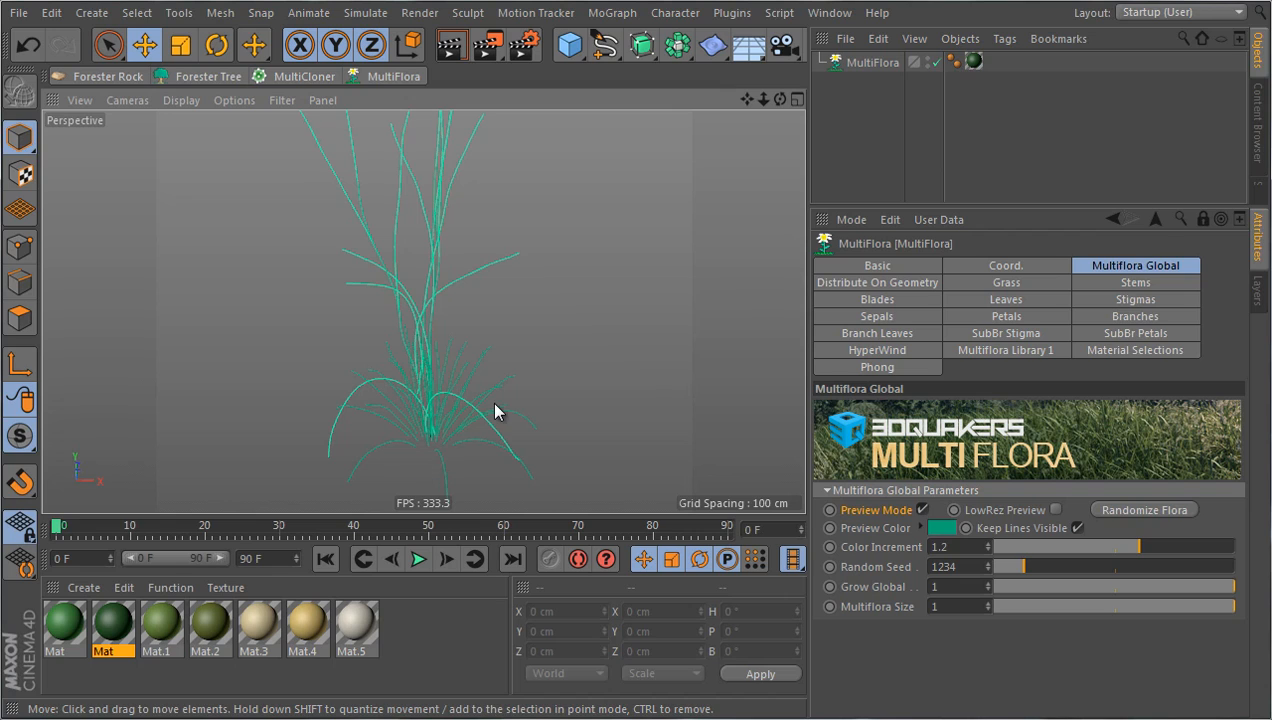
scroll(493, 404, "down", 3)
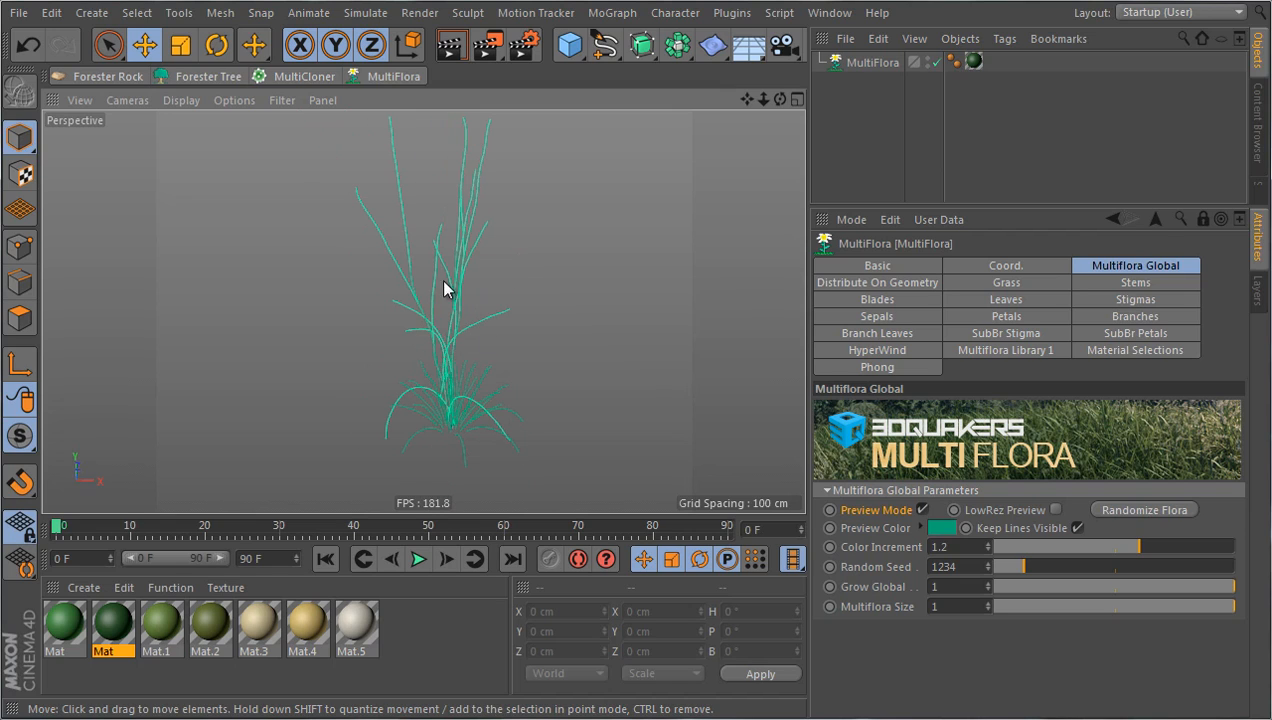
scroll(461, 375, "down", 2)
scroll(479, 253, "up", 2)
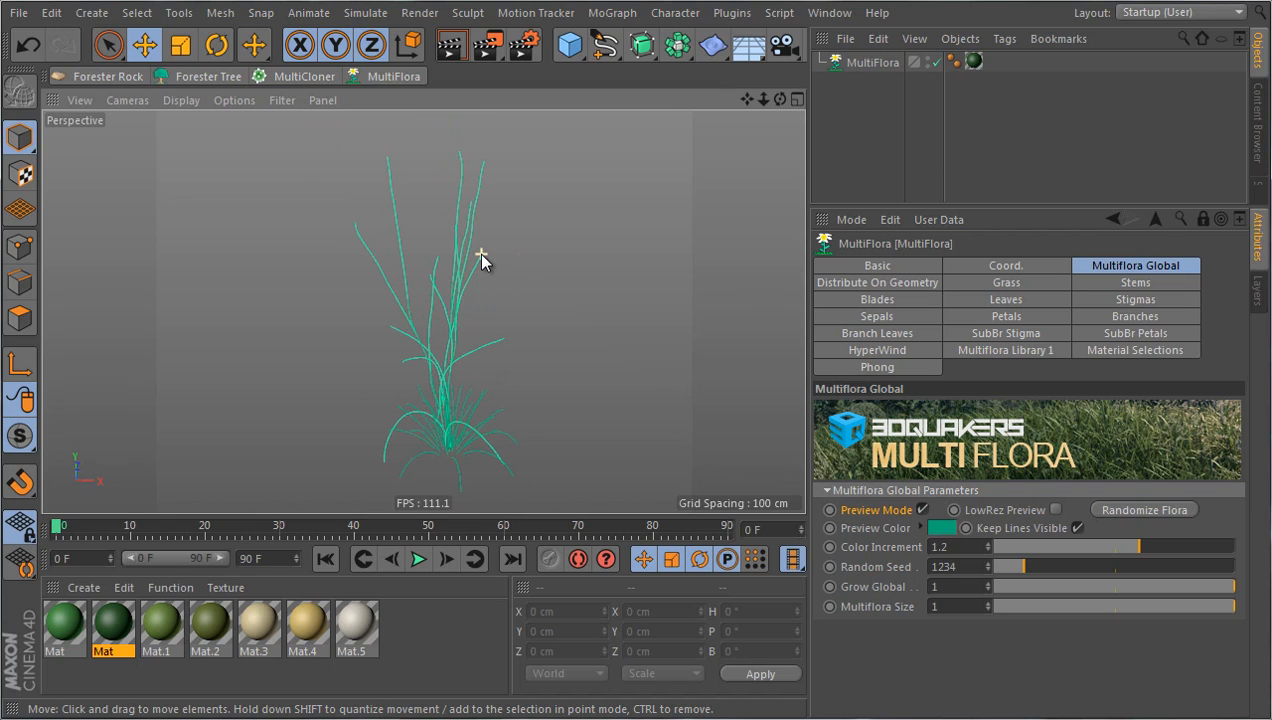
Turn on the leaves and the petals of the MultiFlora plant and inspect the added preview lines
left_click(1030, 303)
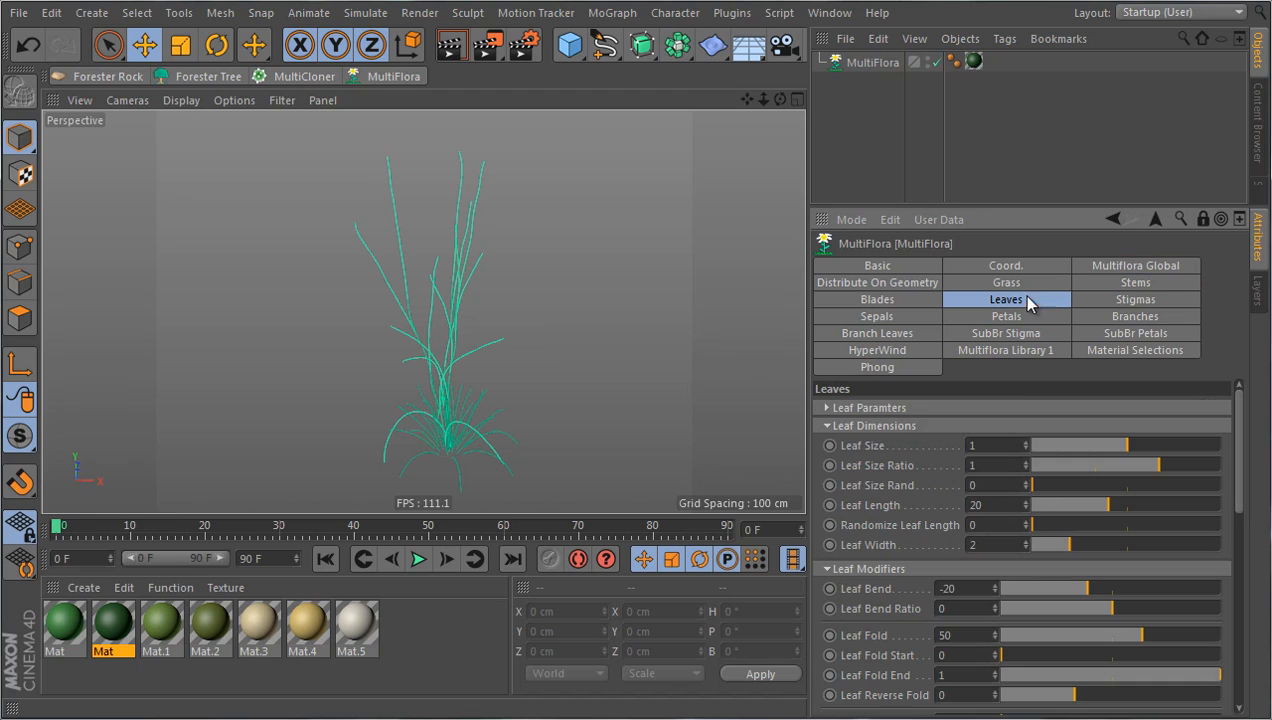
left_click(916, 406)
left_click(959, 427)
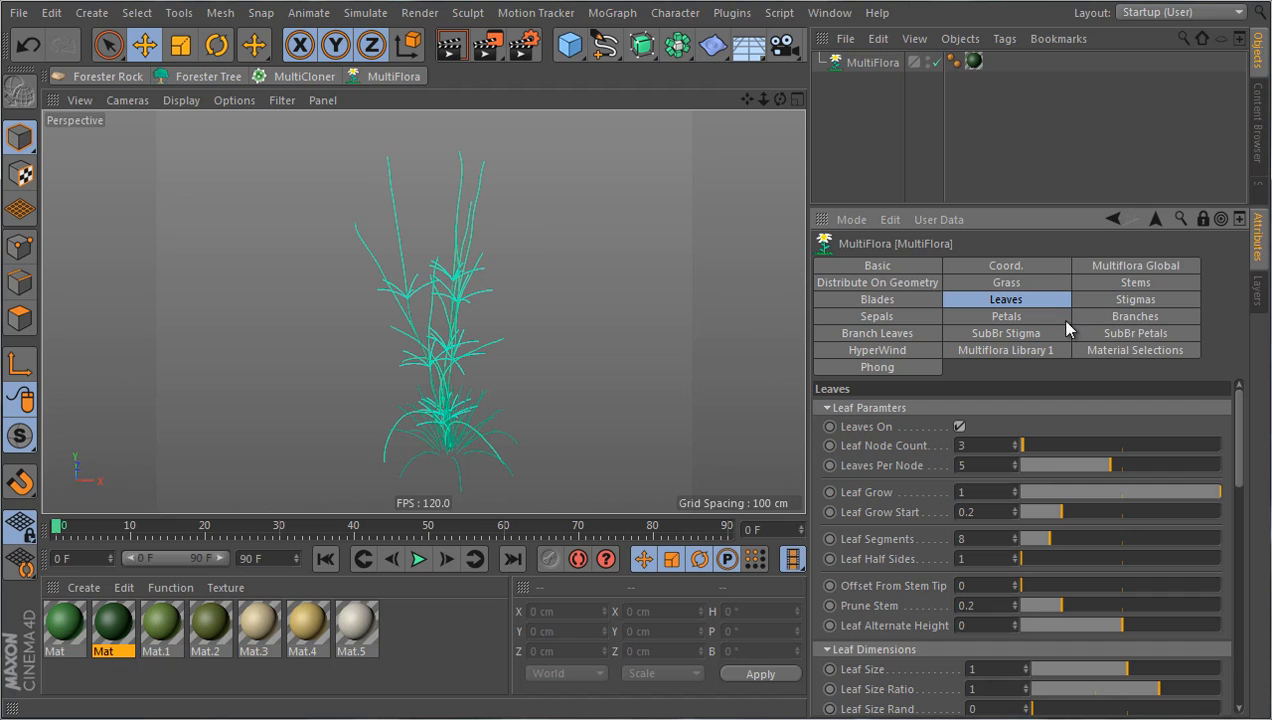
left_click(990, 318)
left_click(964, 427)
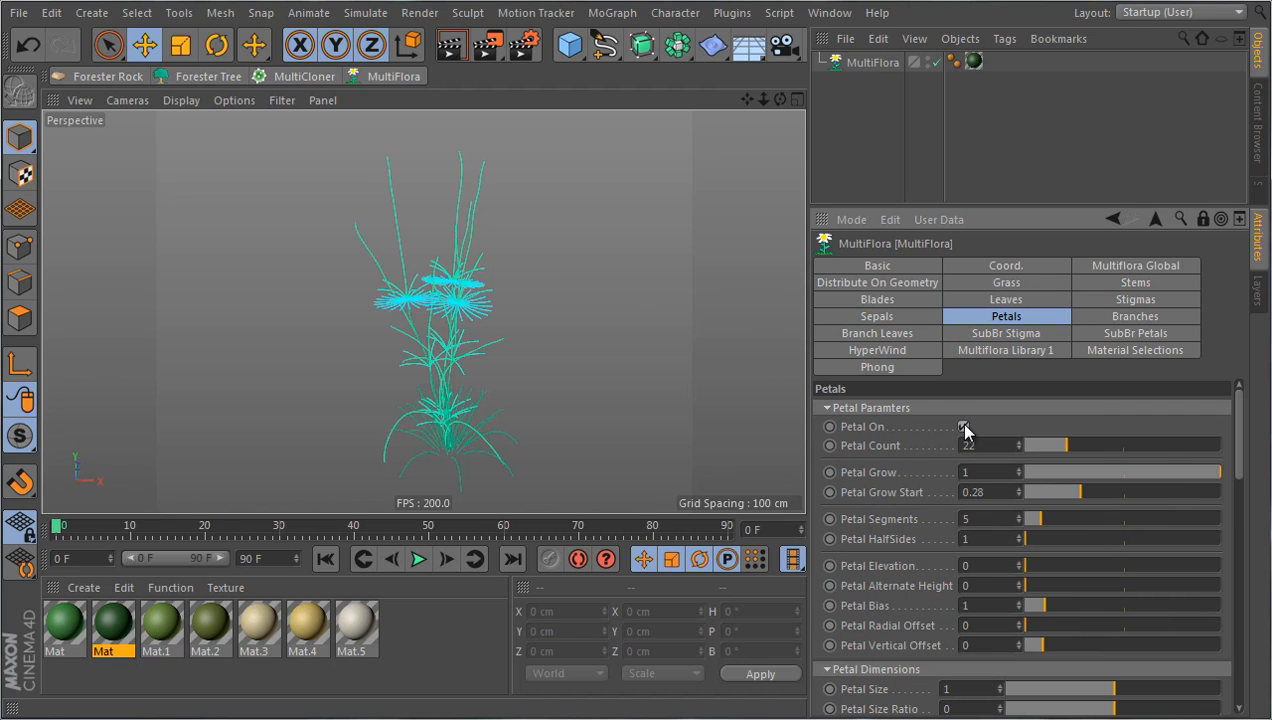
scroll(426, 276, "up", 4)
scroll(428, 291, "down", 2)
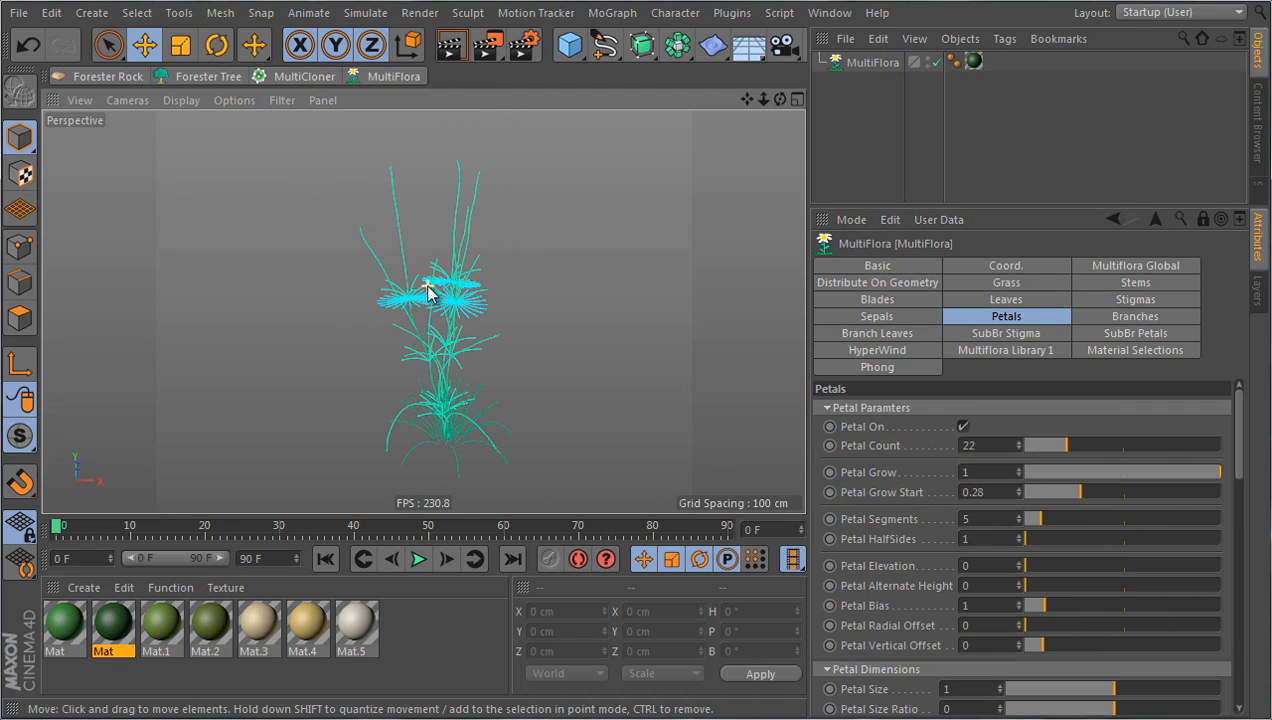
scroll(483, 295, "down", 4)
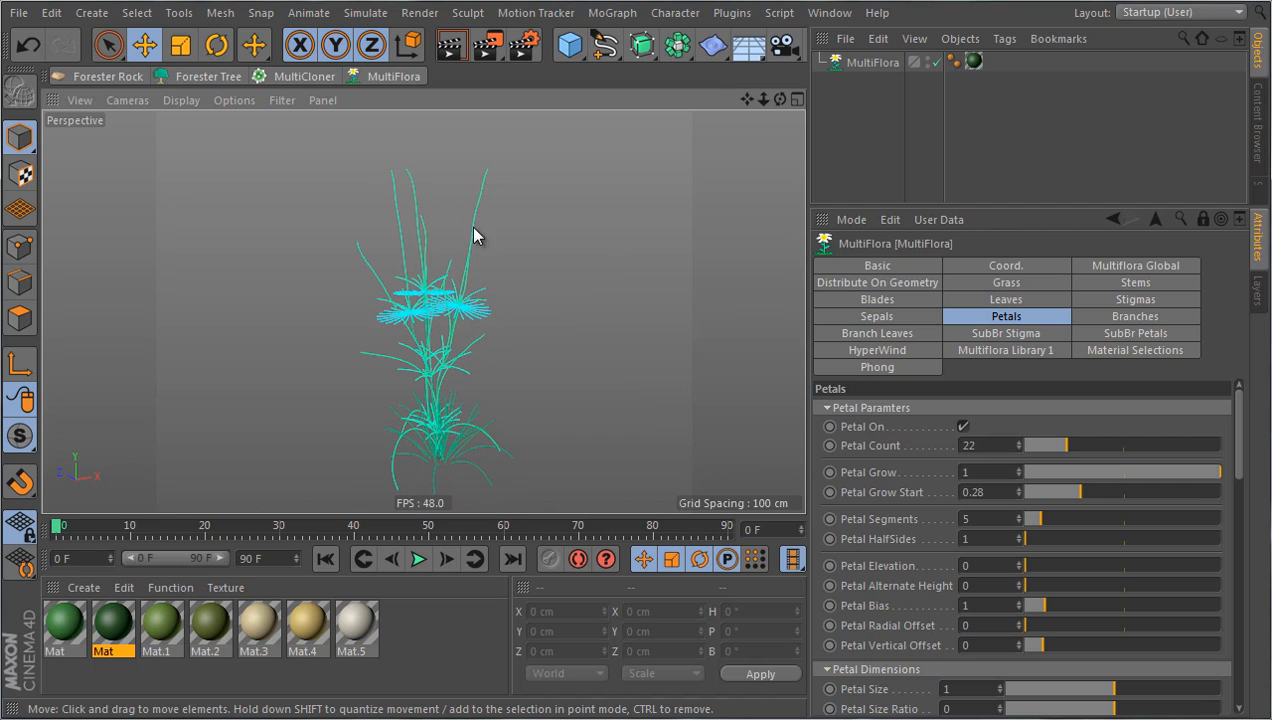
Turn off the blades of the MultiFlora plant and view the flowers and leaves up close
left_click(882, 303)
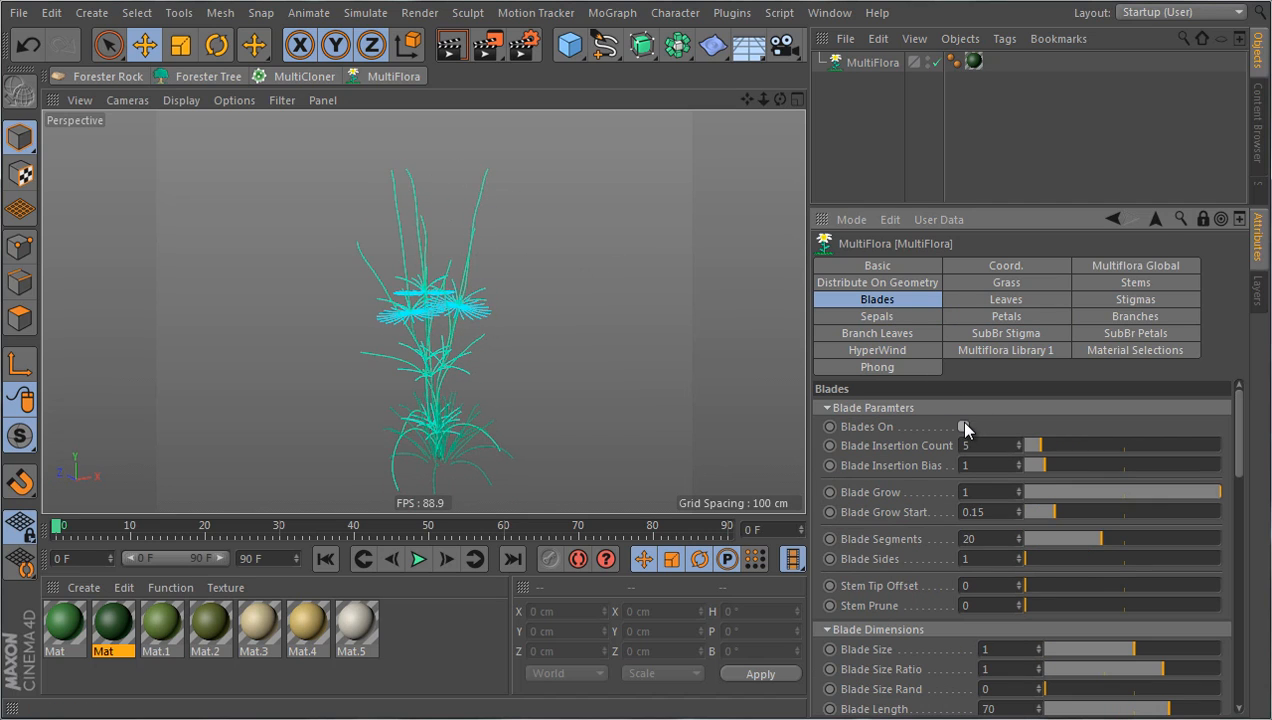
left_click(964, 427)
scroll(485, 325, "up", 4)
left_click_drag(565, 286, 534, 236, "alt")
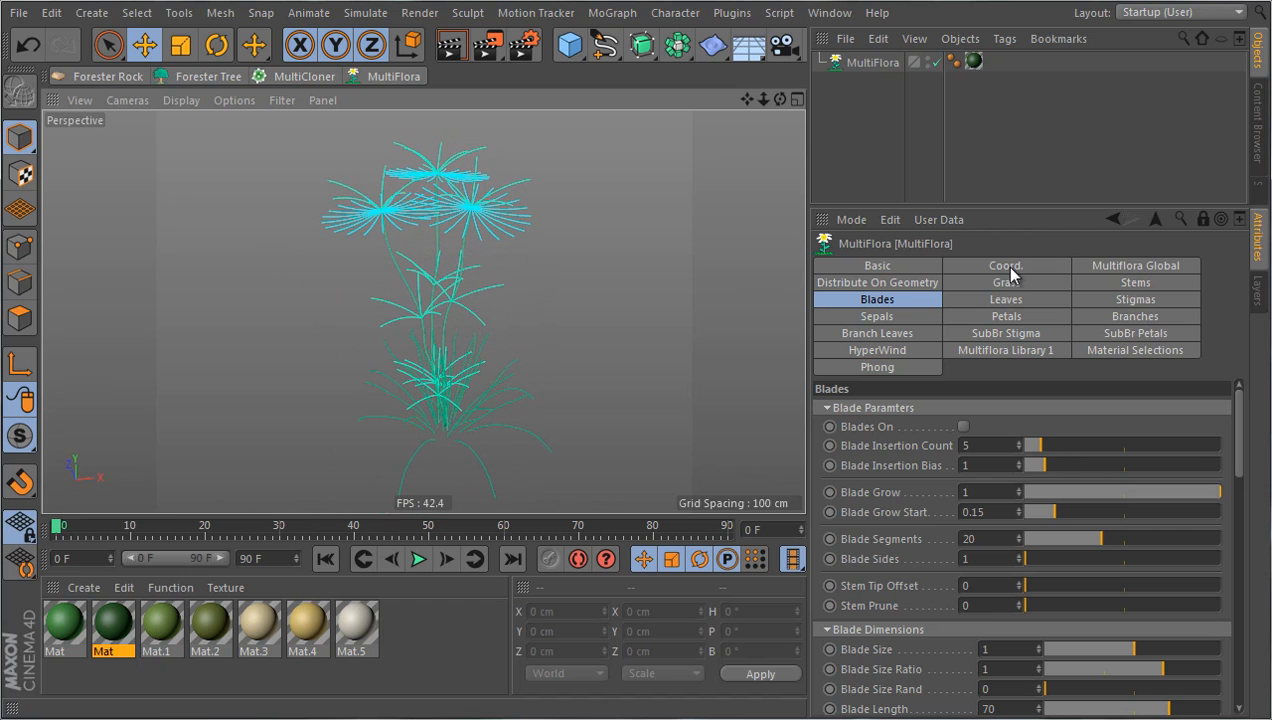
Set the global Color Increment to 1 to draw all plant parts in one preview color
left_click(1125, 266)
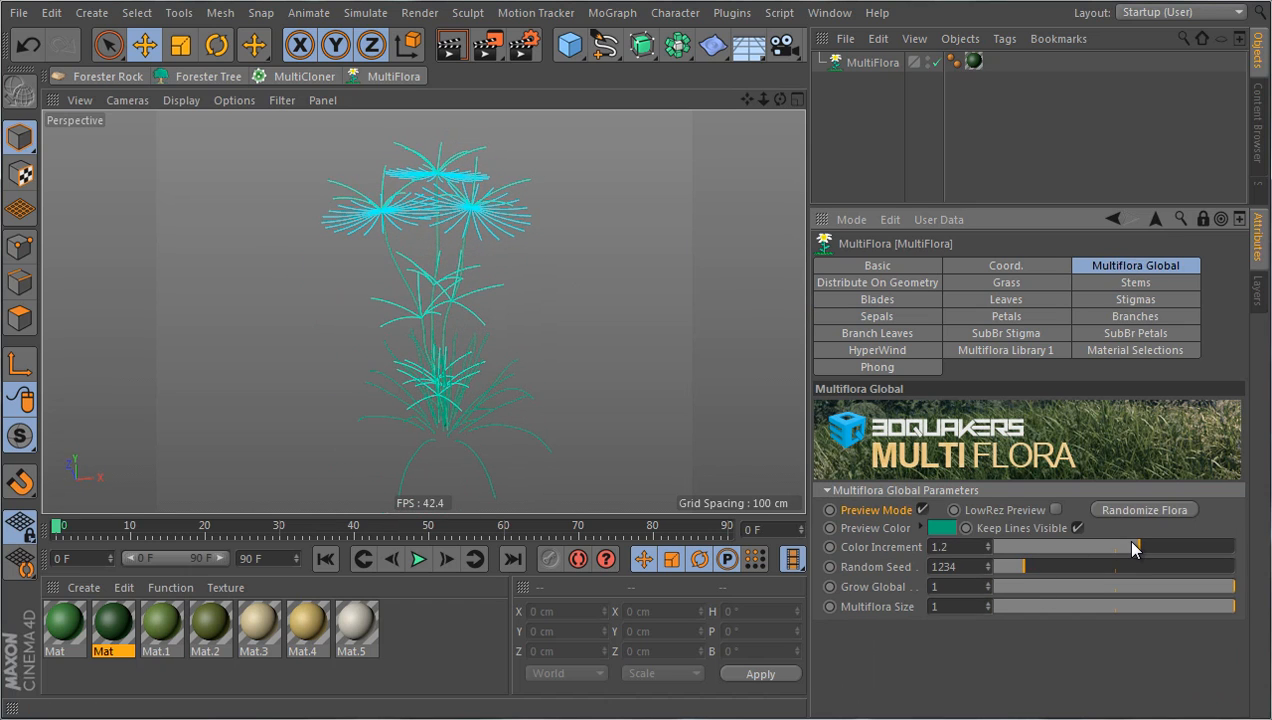
mouse_move(1133, 546)
left_mouse_down()
mouse_move(1266, 545)
mouse_move(1007, 549)
mouse_move(1115, 546)
left_mouse_up()
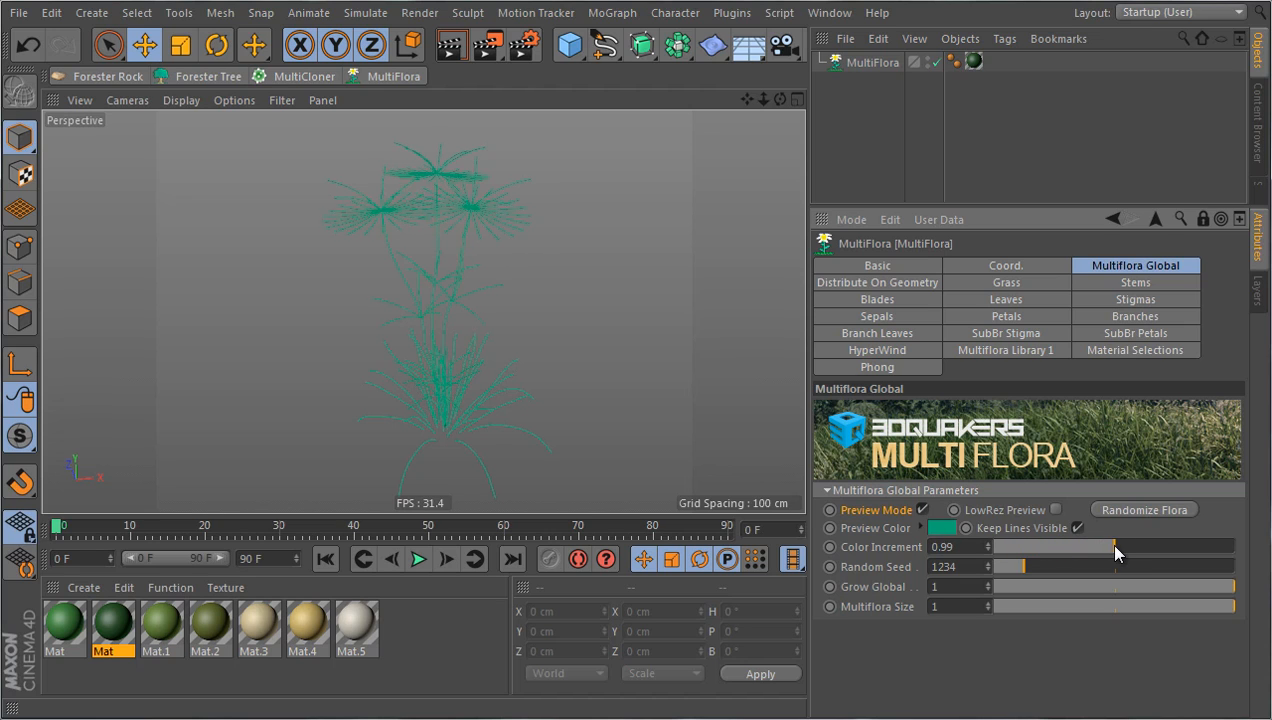
double_click(960, 547)
type("1")
key("Return")
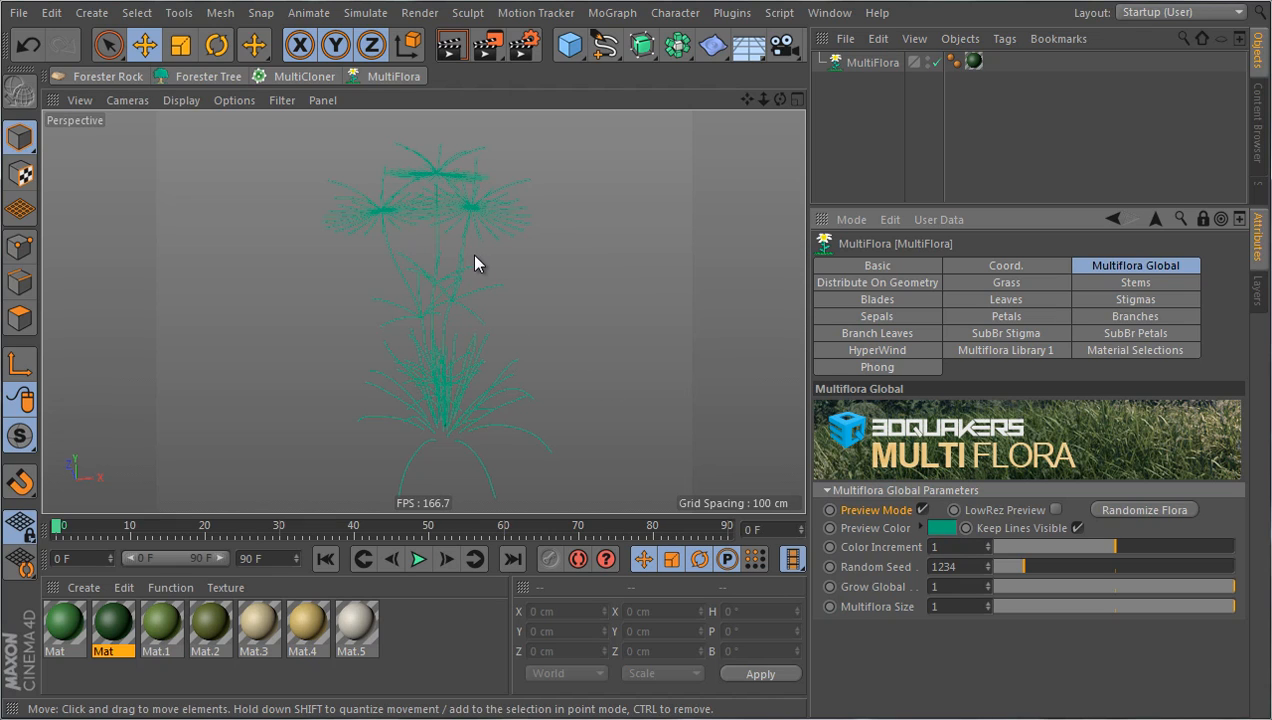
left_click_drag(572, 320, 590, 300, "alt")
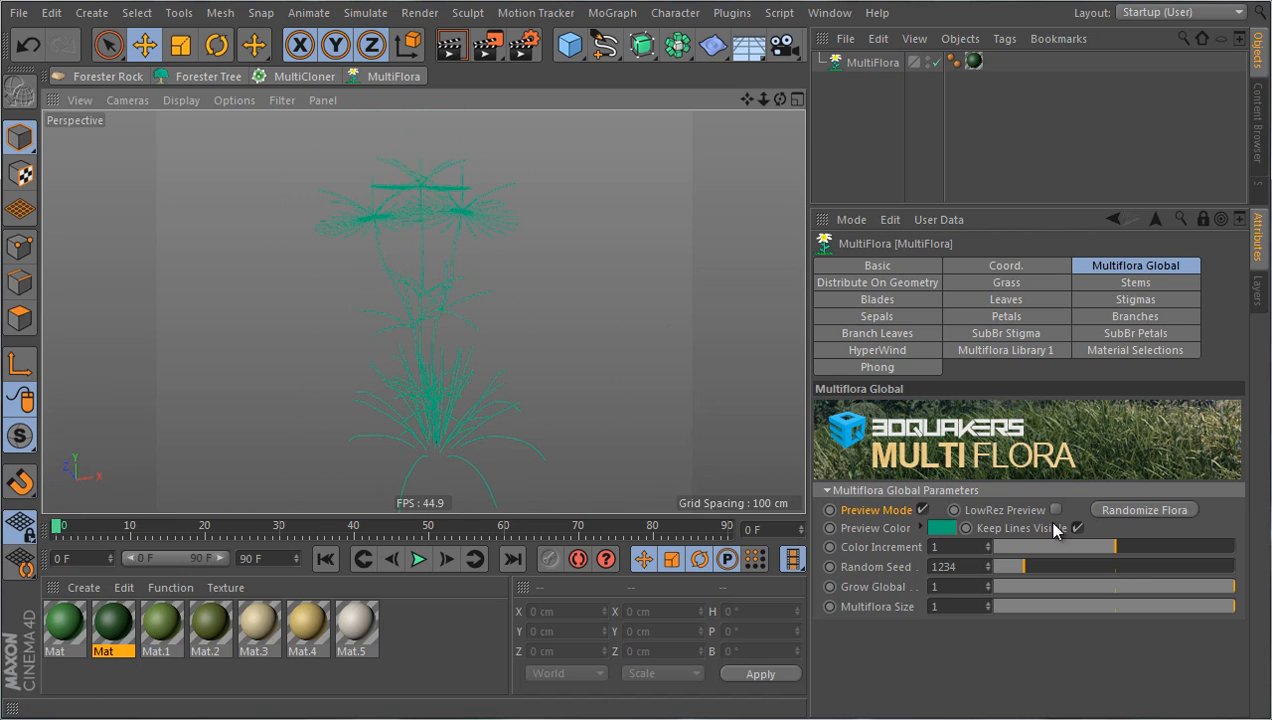
Set Color Increment to 1.2 and brighten the teal preview color to 162° hue, 100 % saturation and 85.714 % value
left_click(1134, 546)
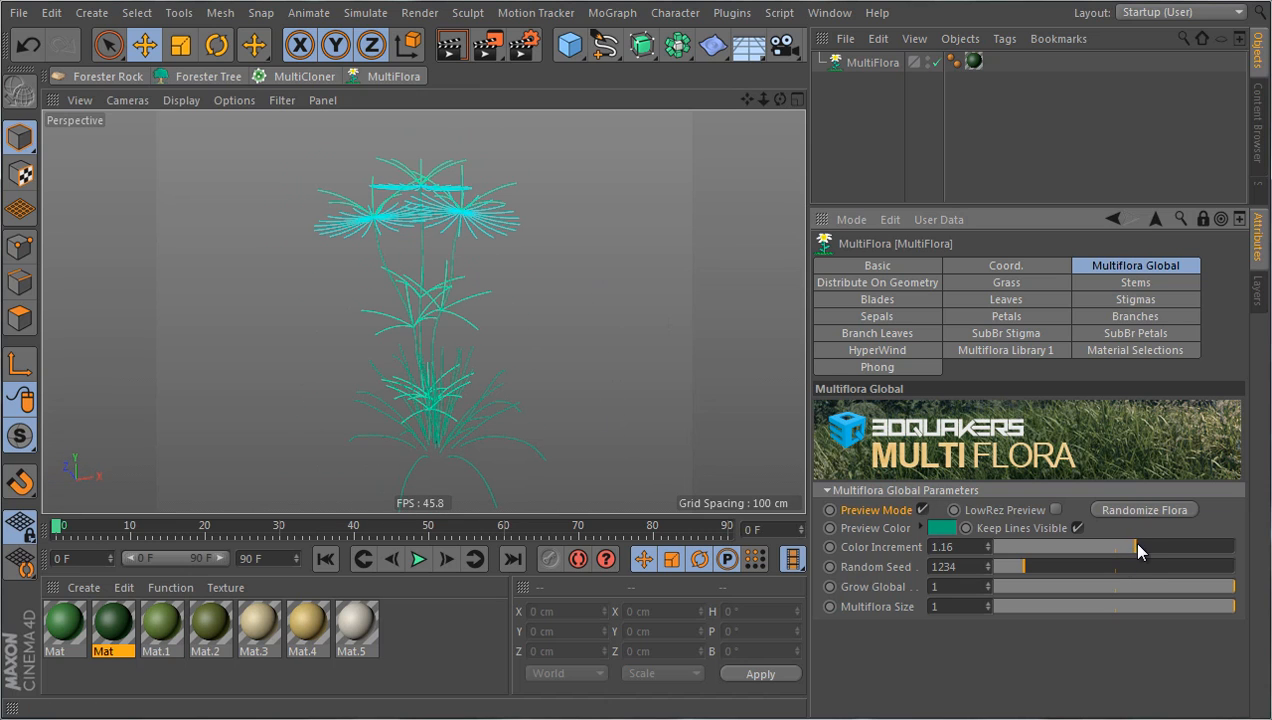
left_click(942, 528)
left_click_drag(923, 511, 950, 490)
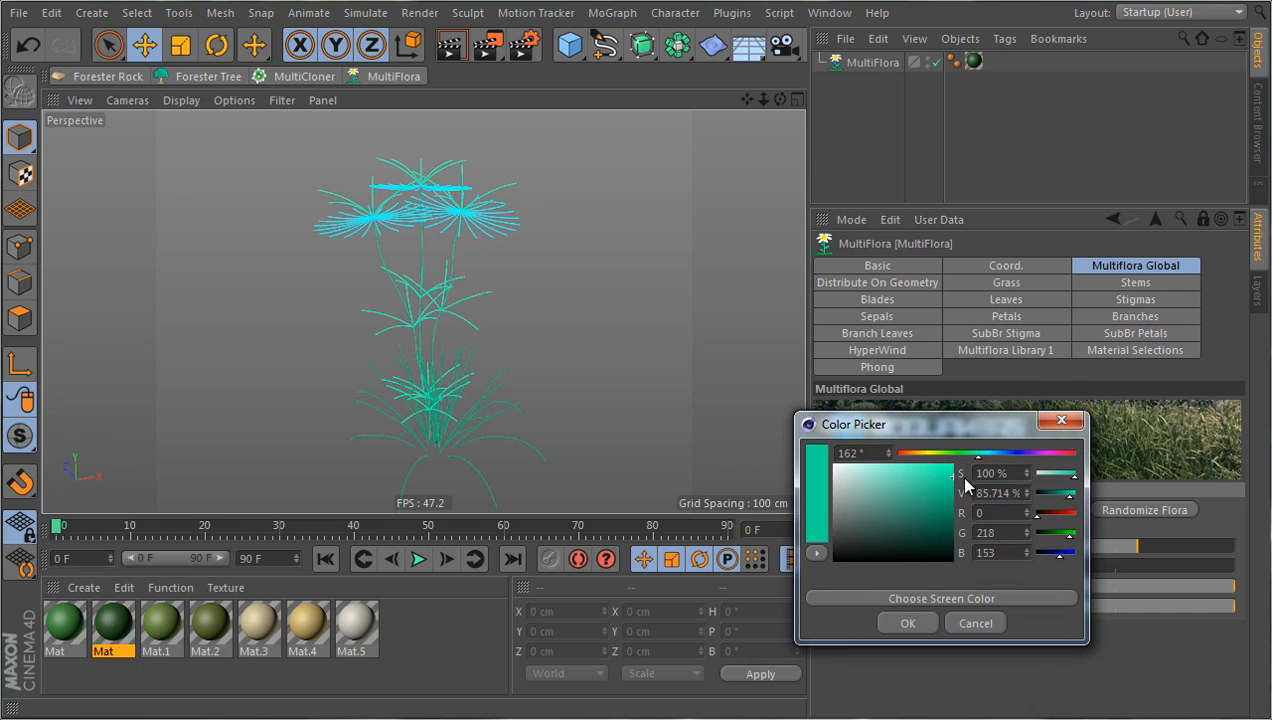
left_click(909, 619)
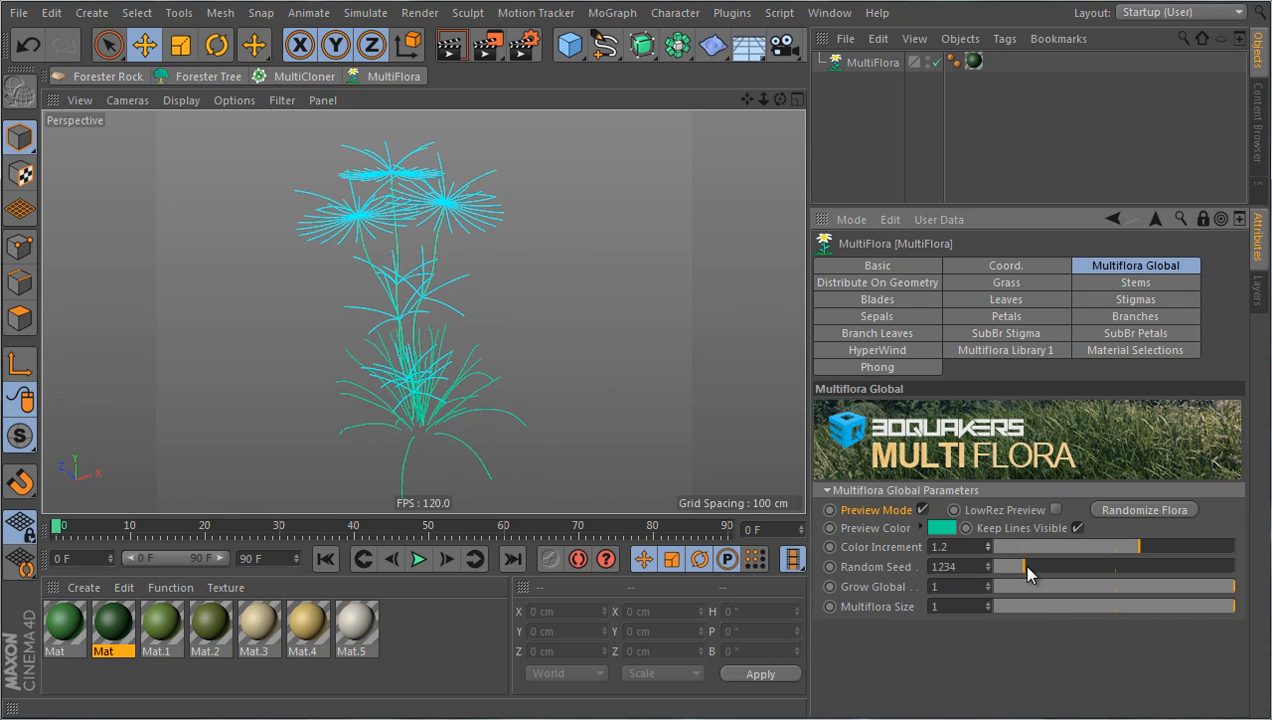
Change the Random Seed to 2684, turn off Preview Mode and inspect the plant's full geometry
left_click_drag(1028, 567, 1048, 572)
left_click_drag(1055, 572, 1062, 573)
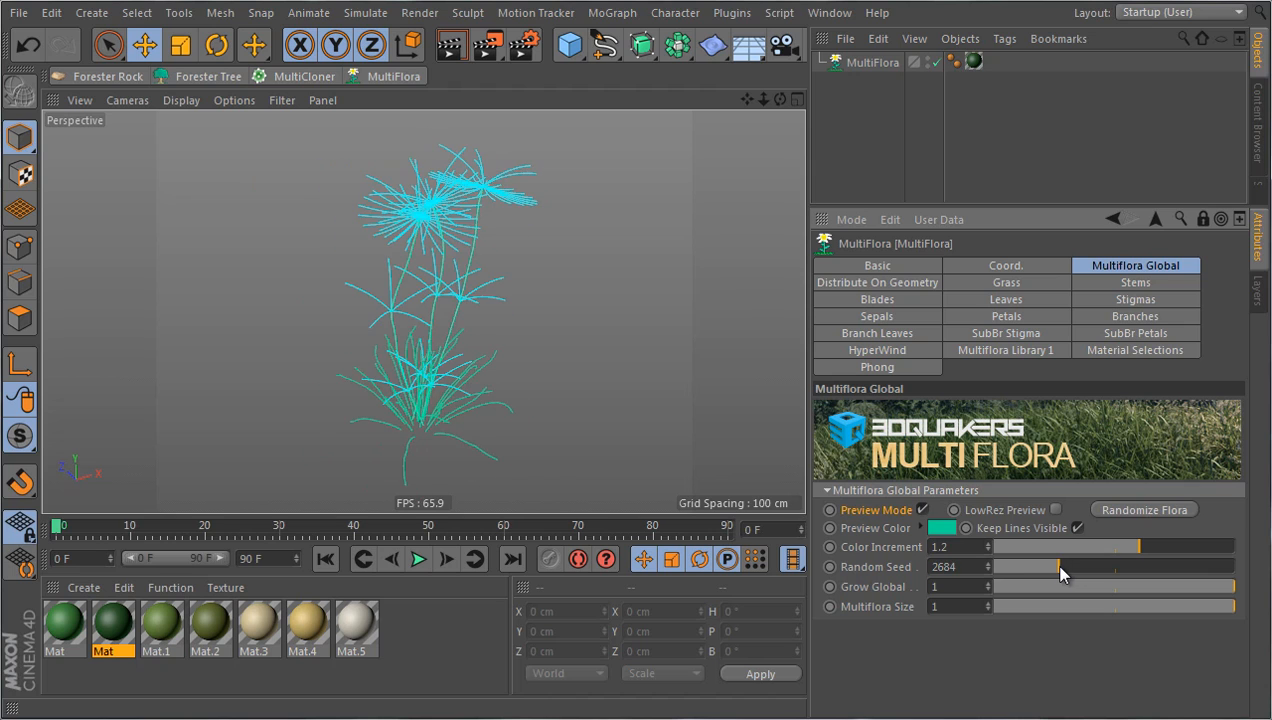
left_click(922, 510)
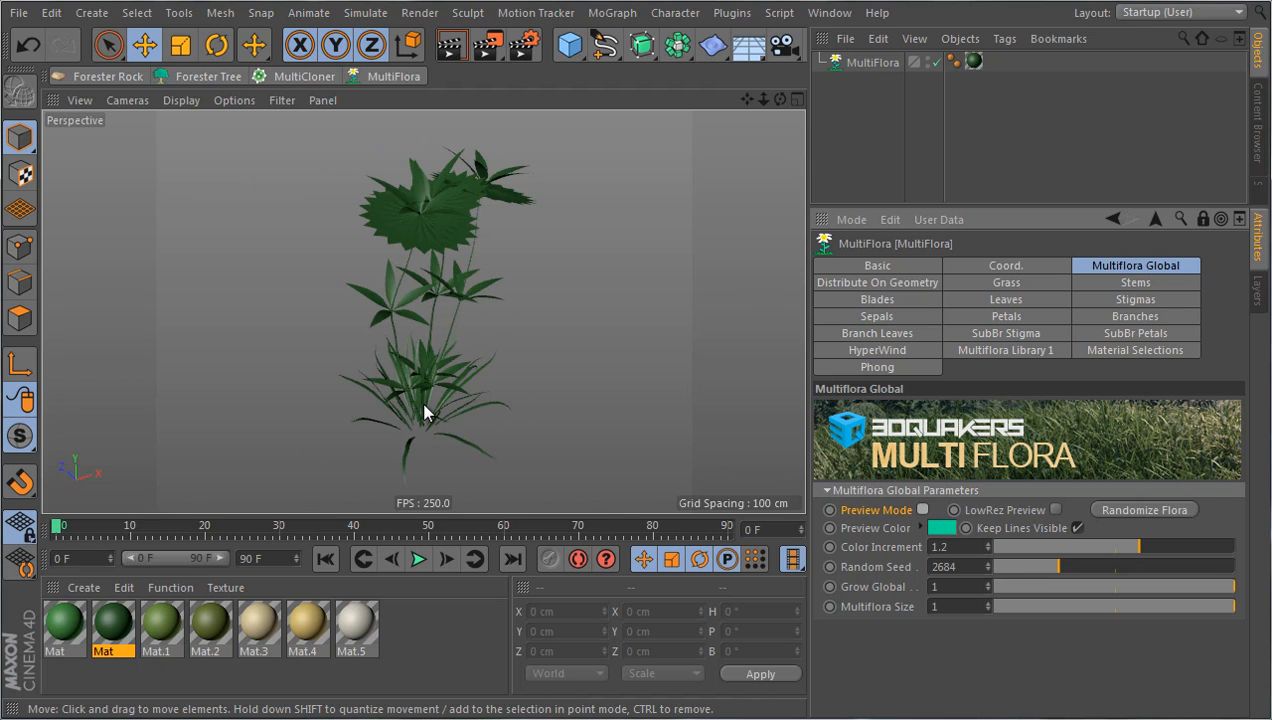
left_click_drag(424, 405, 420, 402, "alt")
mouse_move(500, 371)
left_mouse_down("alt")
mouse_move(533, 358)
mouse_move(532, 405)
left_mouse_up("alt")
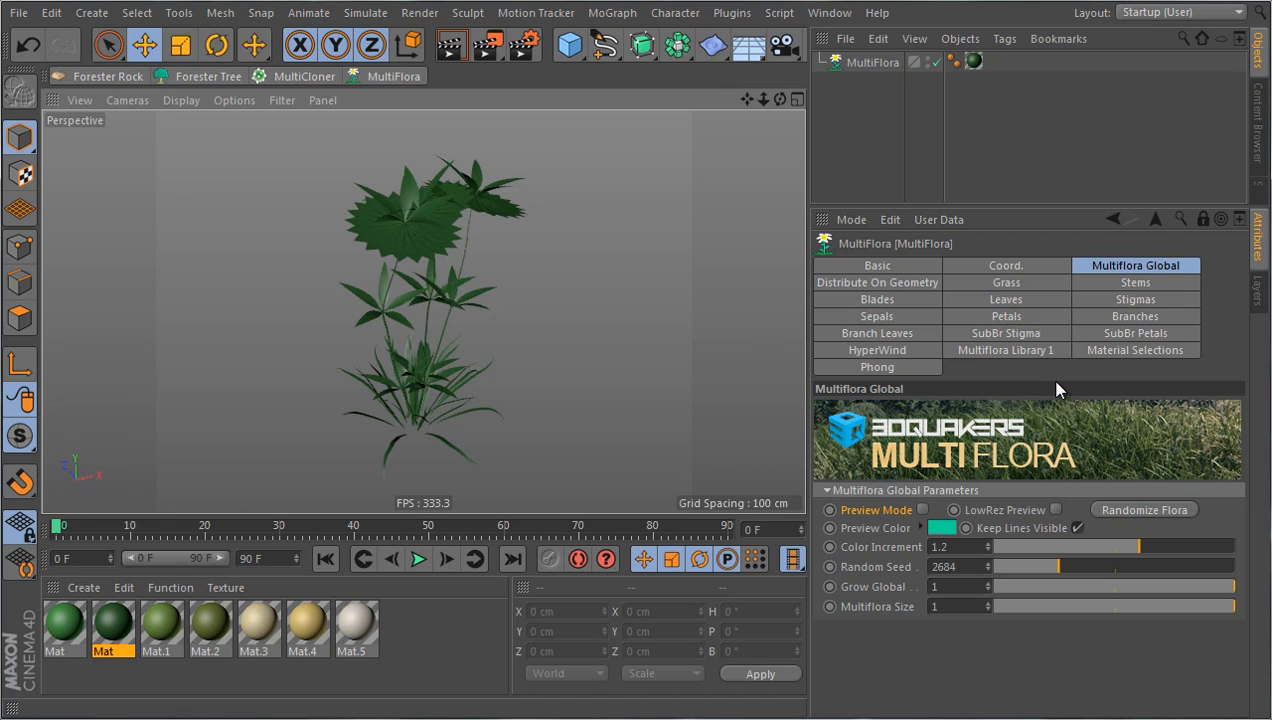
Turn off the petals, leaves and stems of the MultiFlora plant, keeping only the grass
left_click(1006, 317)
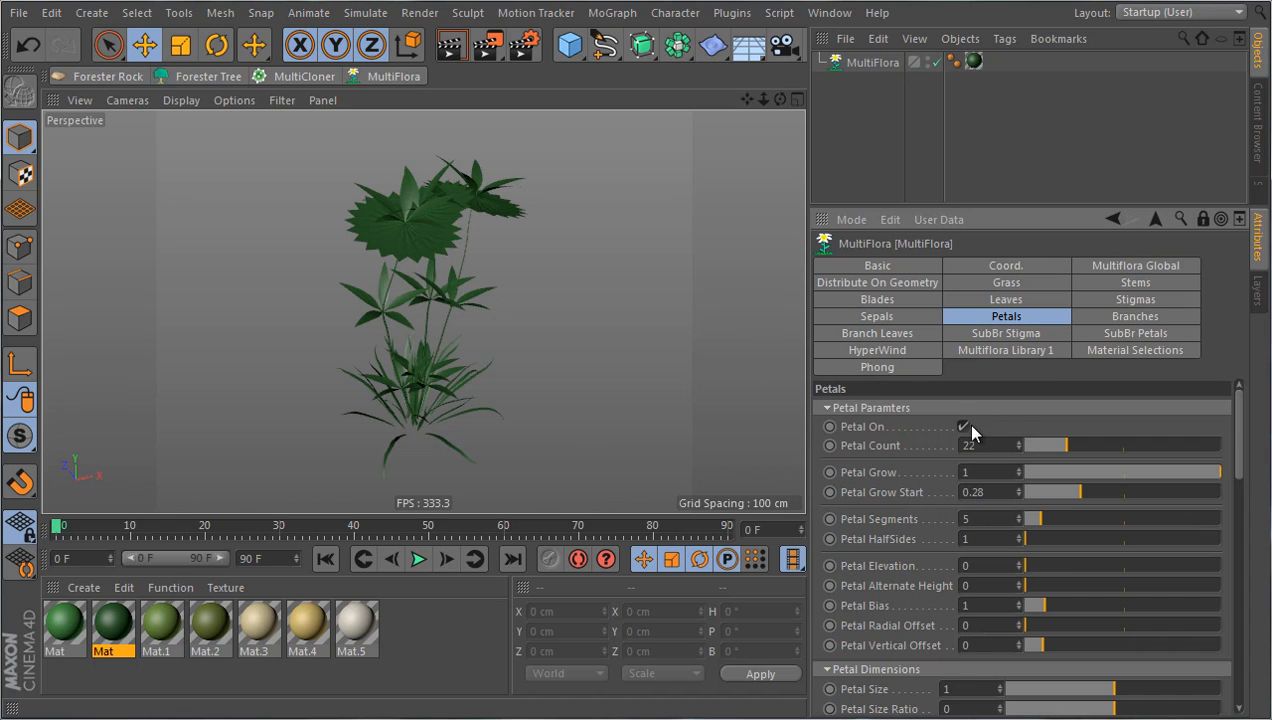
left_click(963, 427)
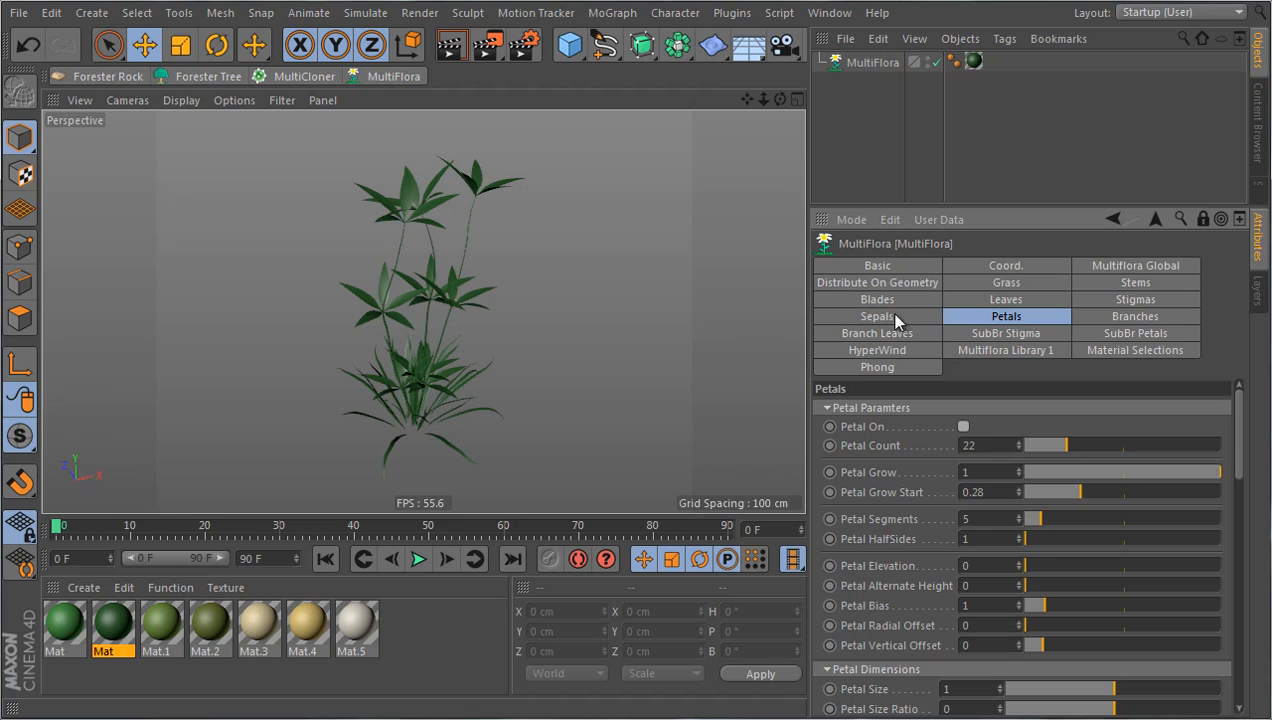
left_click(1018, 300)
left_click(958, 427)
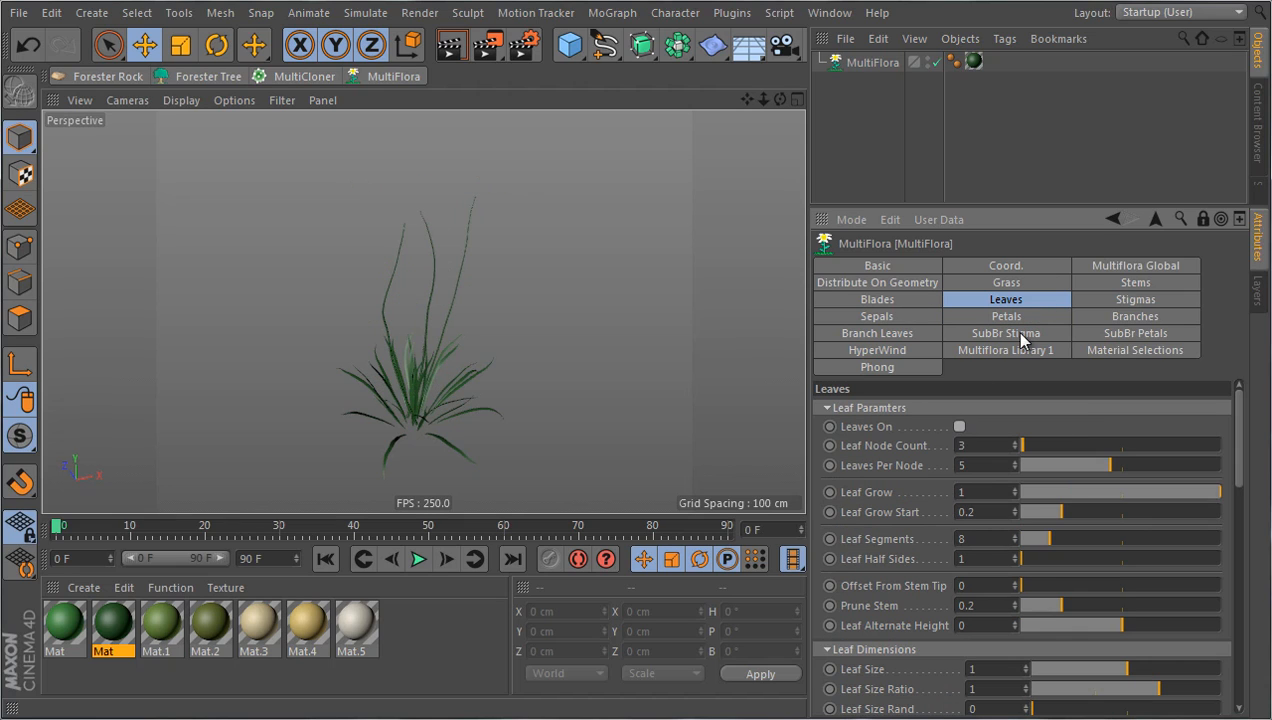
left_click(1123, 289)
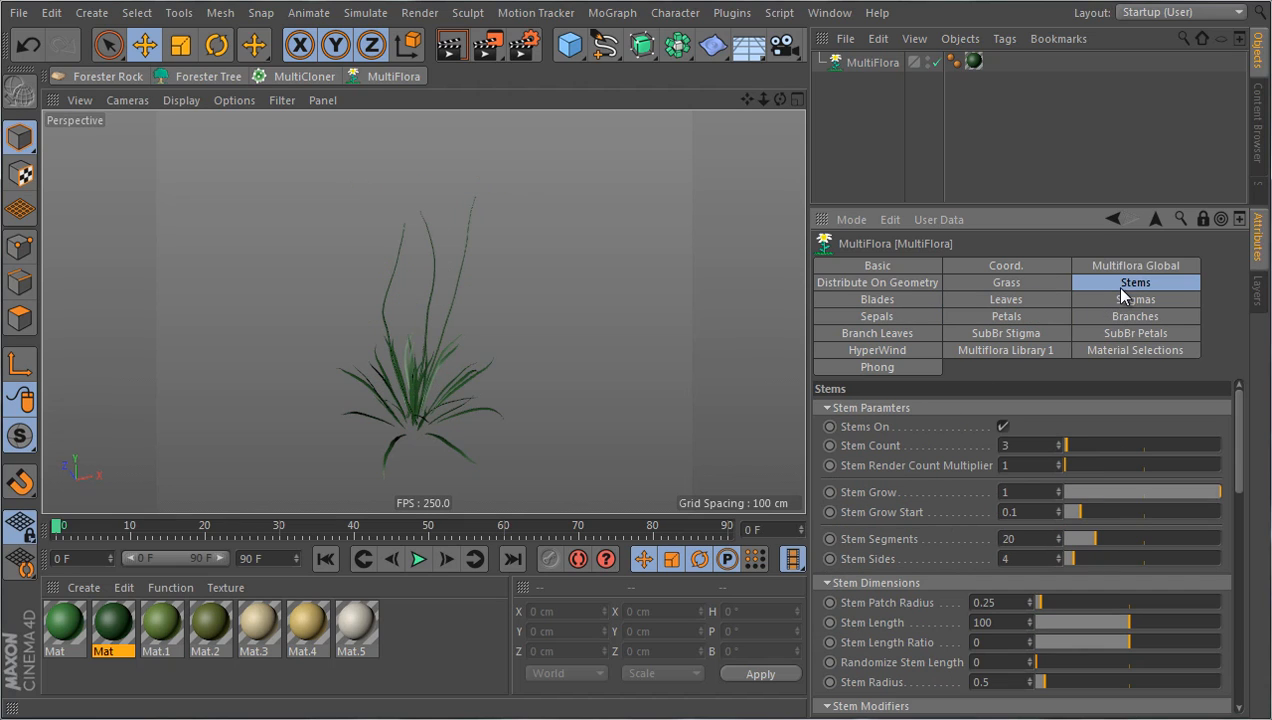
left_click(1003, 427)
scroll(446, 440, "up", 3)
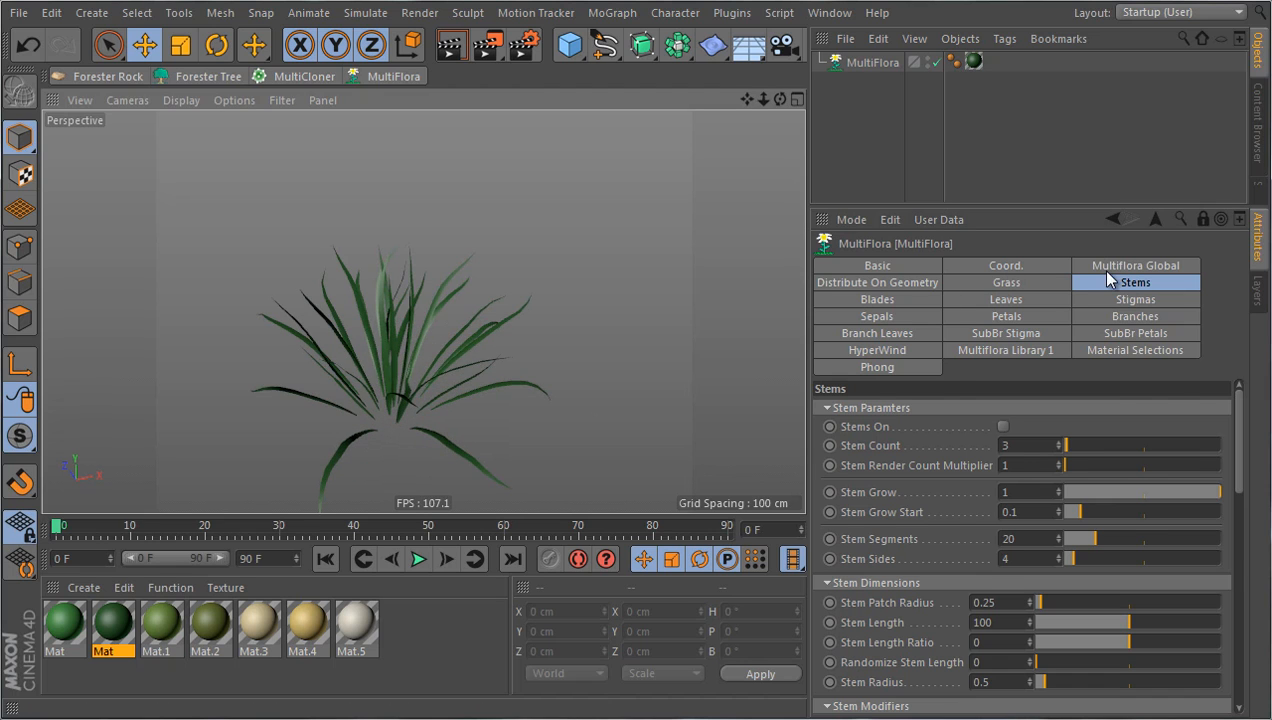
Vary the global Random Seed and randomize the flora repeatedly to produce different grass arrangements
left_click(1112, 267)
left_click_drag(1040, 563, 1061, 571)
left_click(1137, 514)
left_click(1137, 514)
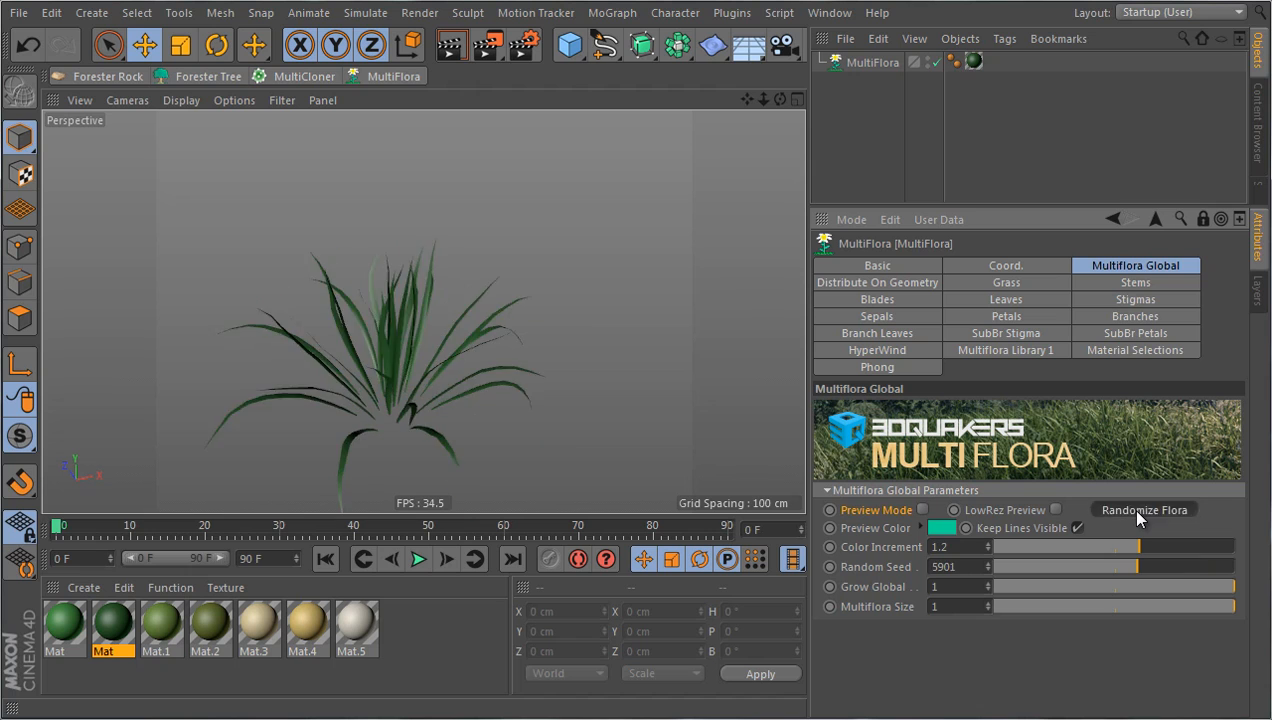
left_click(1137, 514)
left_click(1137, 514)
left_click(1137, 512)
left_click(1137, 512)
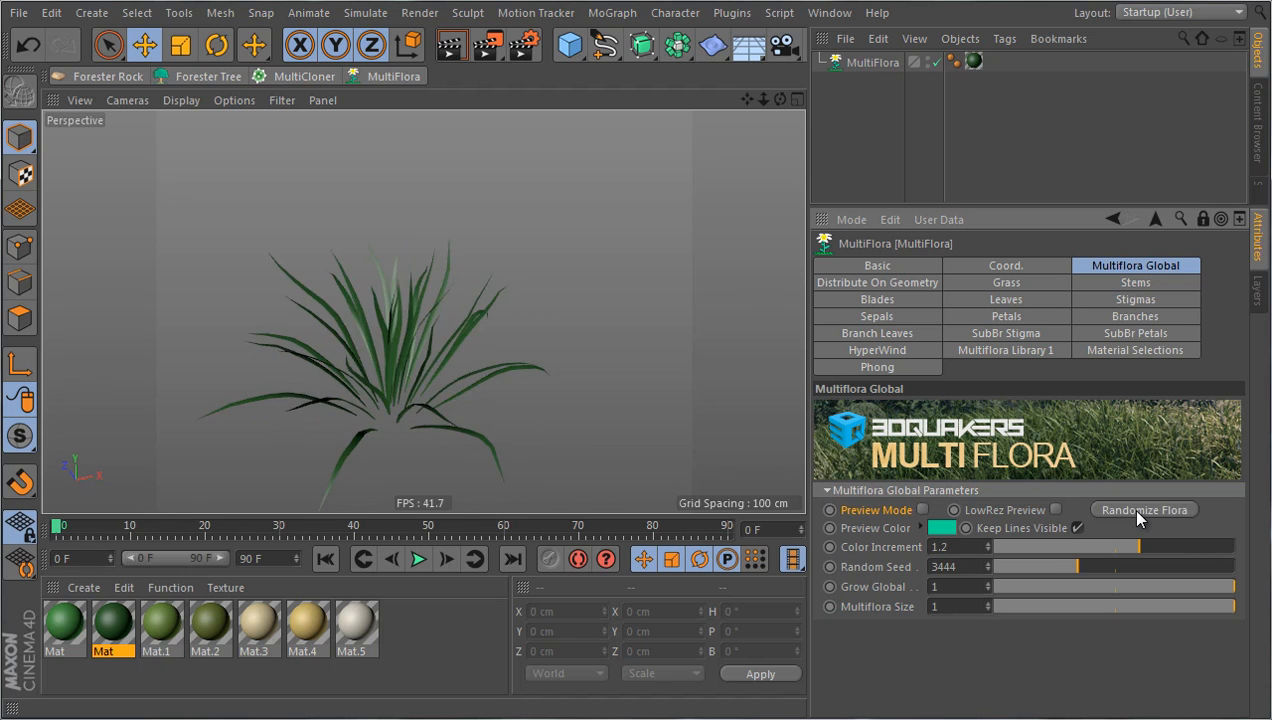
left_click(1137, 512)
left_click(1137, 512)
left_click(1137, 512)
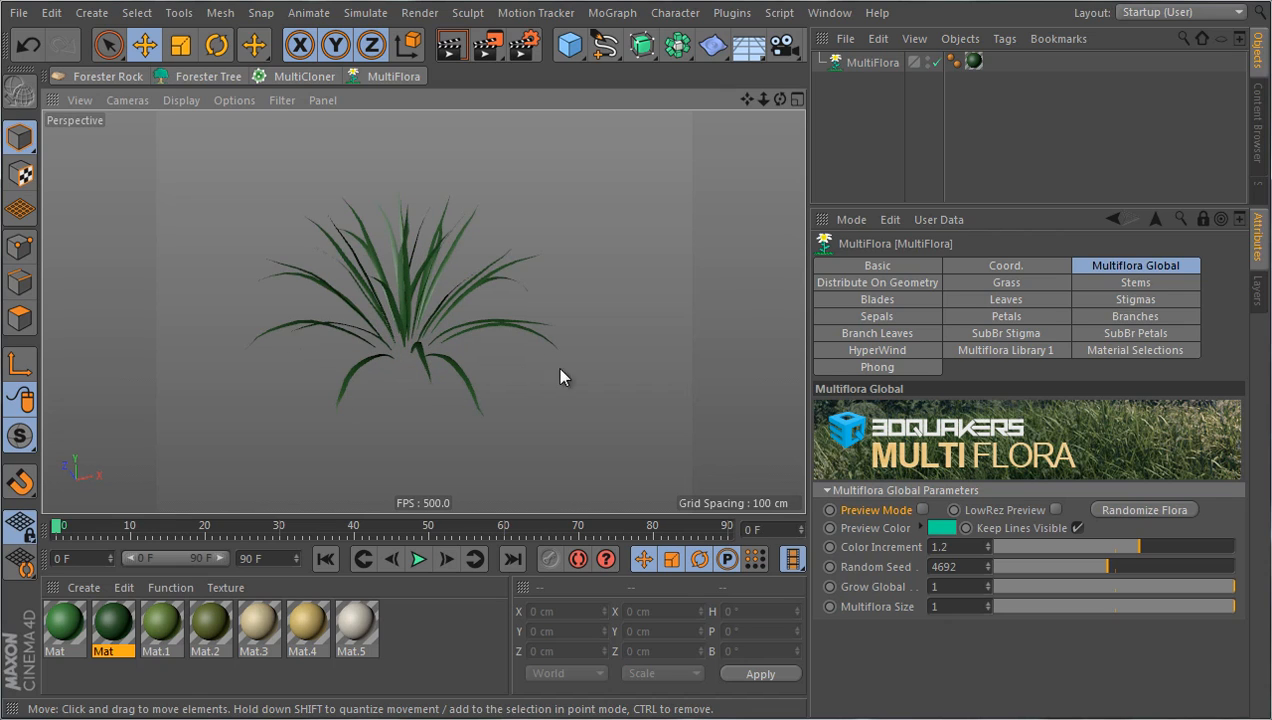
Load the Dactylis preset from the Multiflora Library 1 collection onto the plant
left_click(967, 348)
scroll(922, 450, "down", 4)
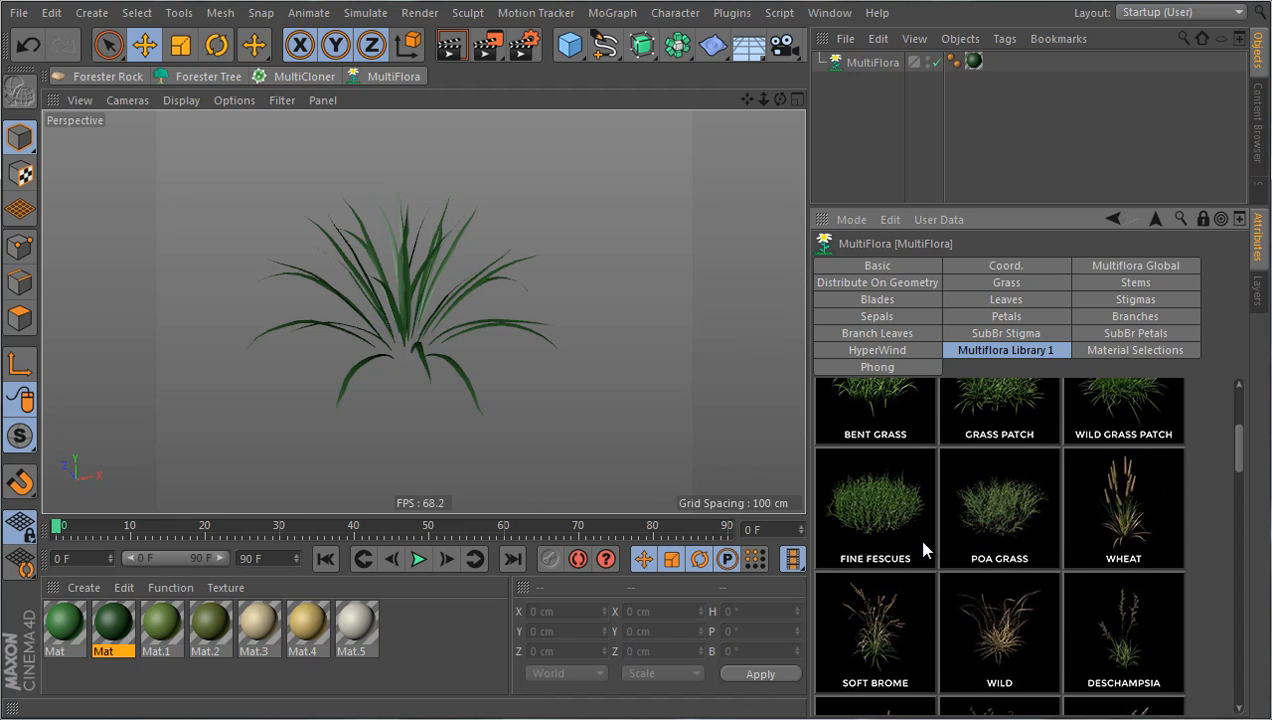
scroll(922, 549, "down", 1)
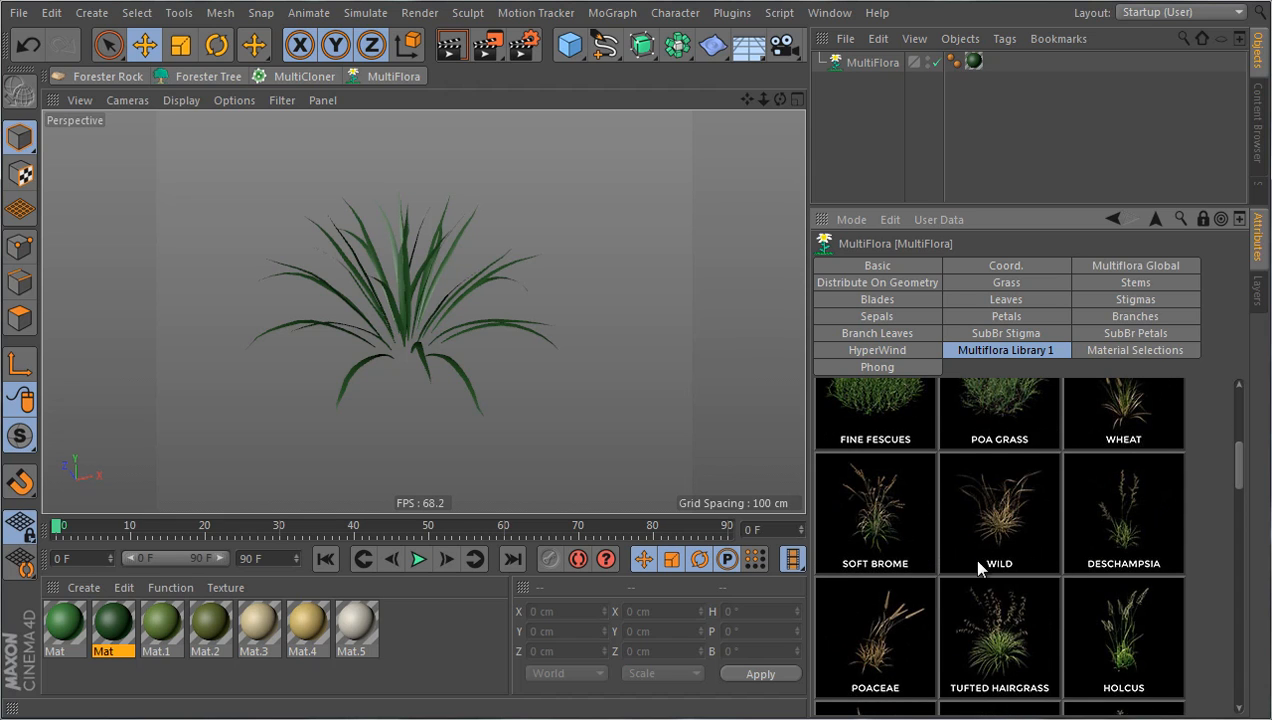
scroll(980, 566, "down", 1)
left_click(1020, 662)
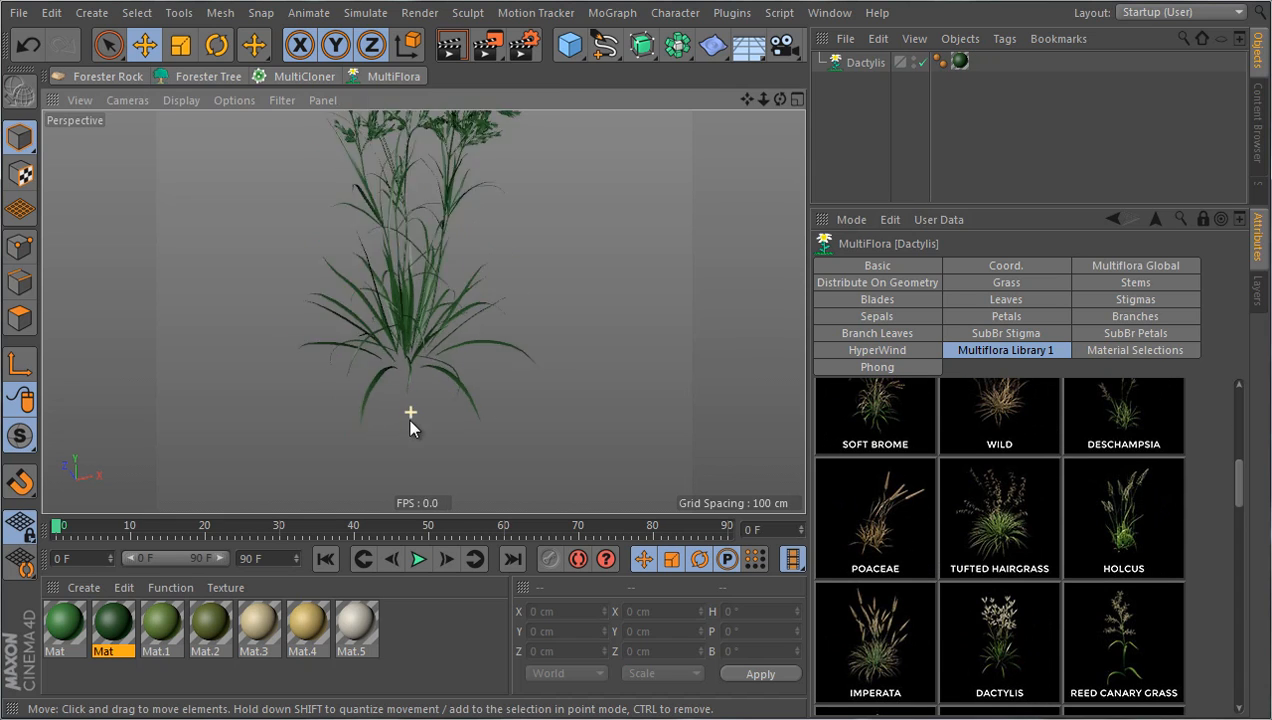
Randomize the Dactylis flora repeatedly from the global parameters to generate different plant variations
left_click(1121, 268)
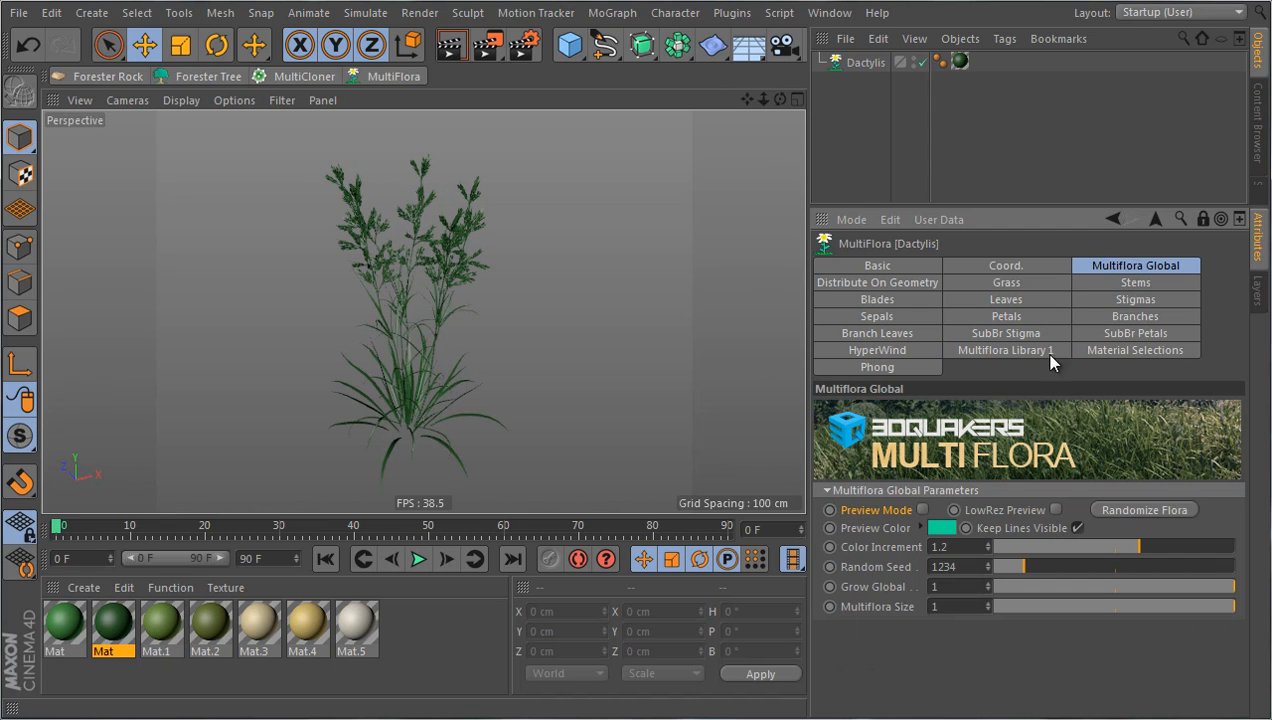
left_click(1120, 511)
left_click(1121, 511)
left_click(1122, 511)
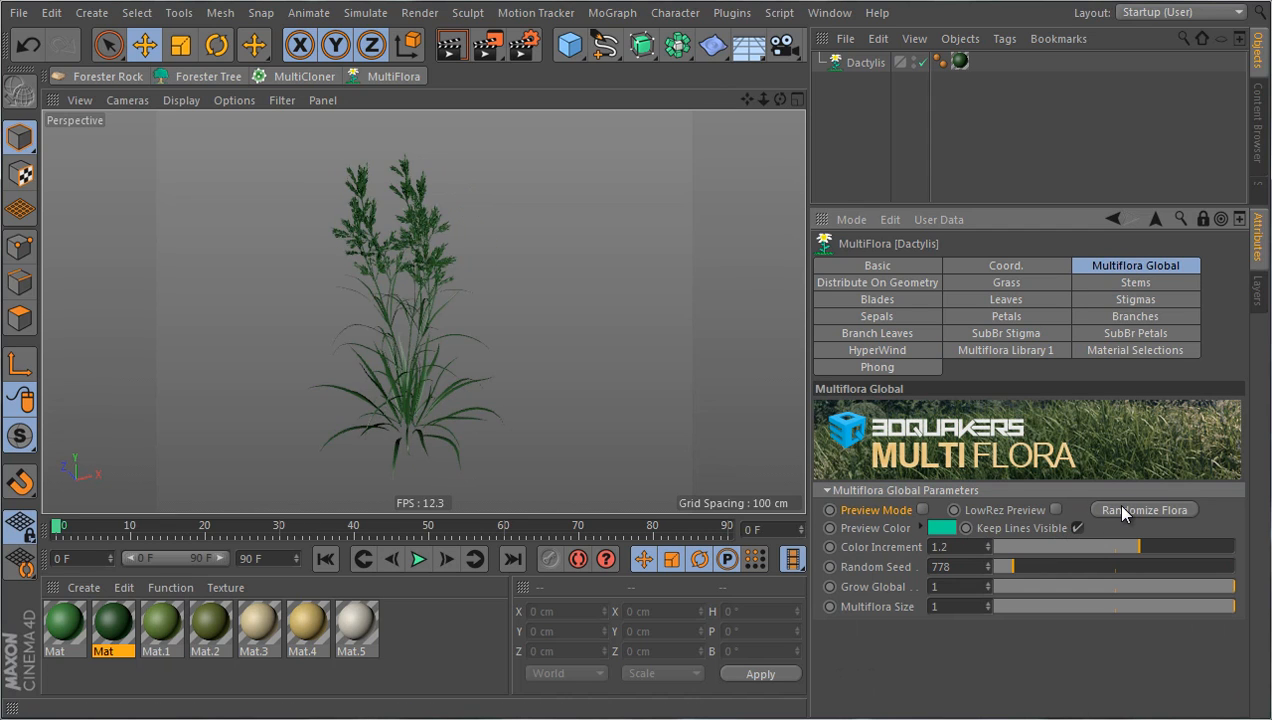
left_click(1122, 511)
left_click(1122, 511)
left_click(1122, 511)
left_click(1122, 511)
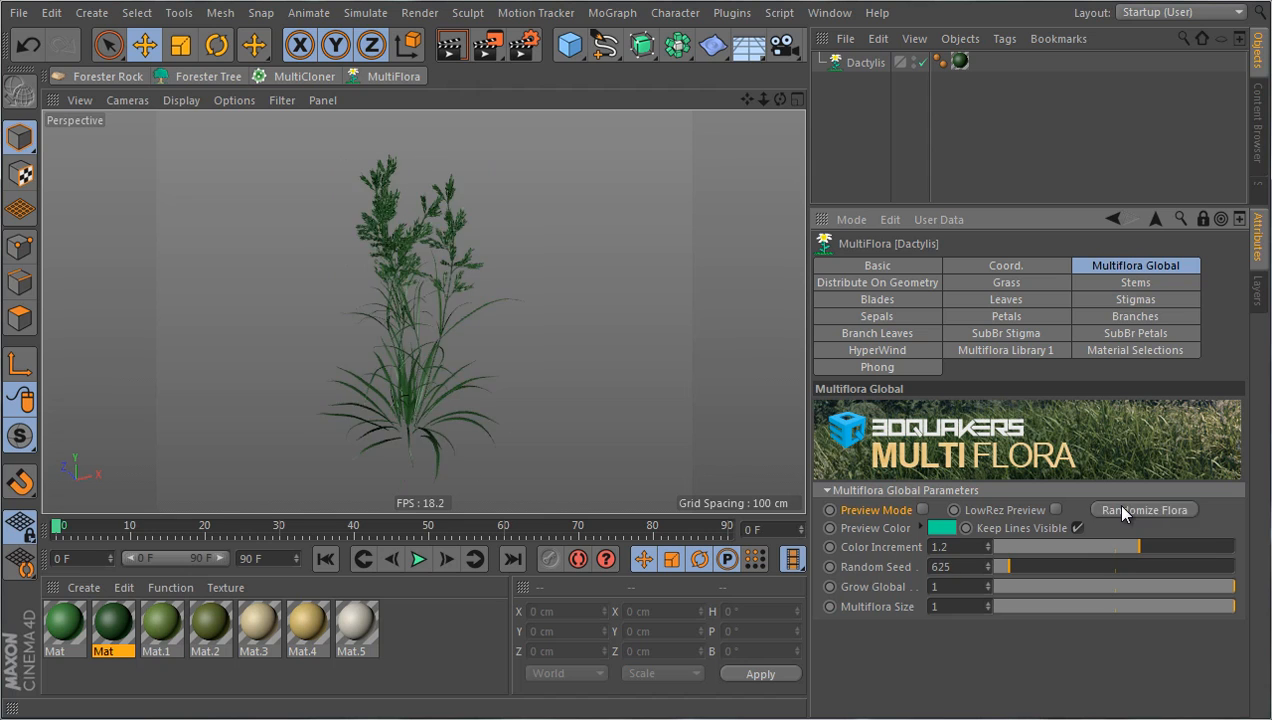
left_click(1122, 511)
left_click(1122, 511)
left_click(1122, 511)
left_click(1122, 511)
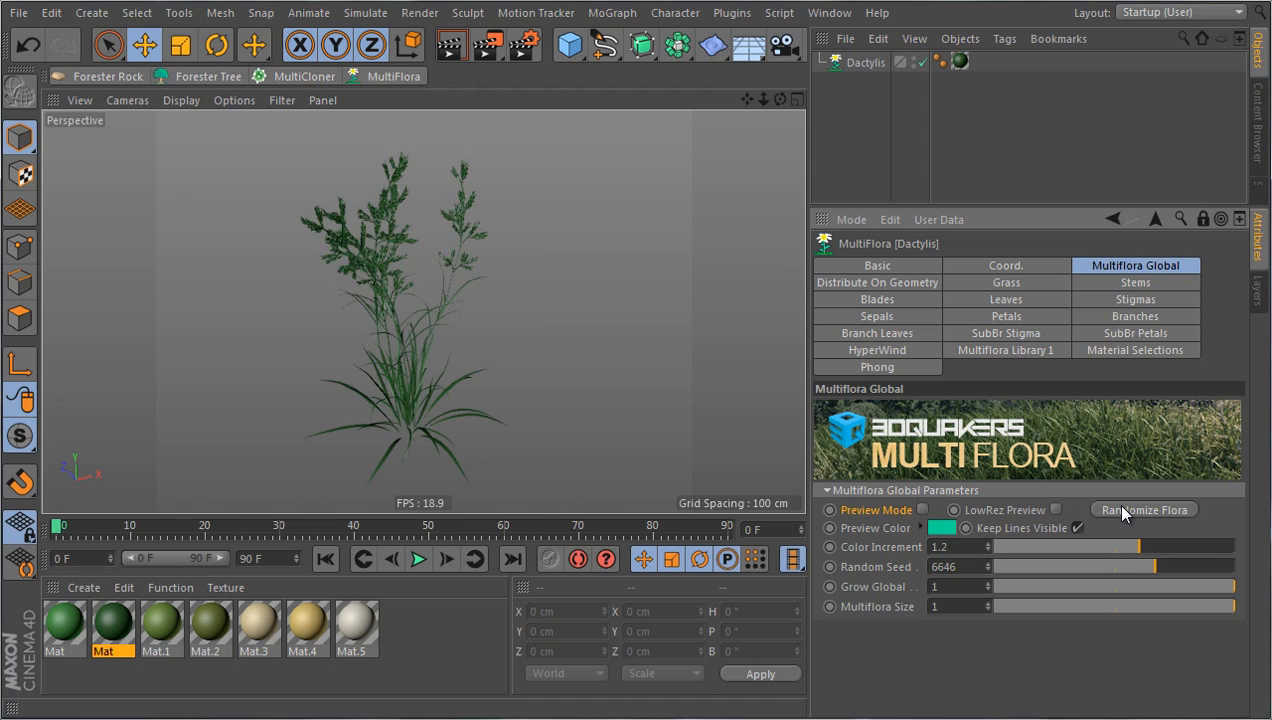
left_click(1122, 511)
left_click(1122, 511)
left_click(1122, 511)
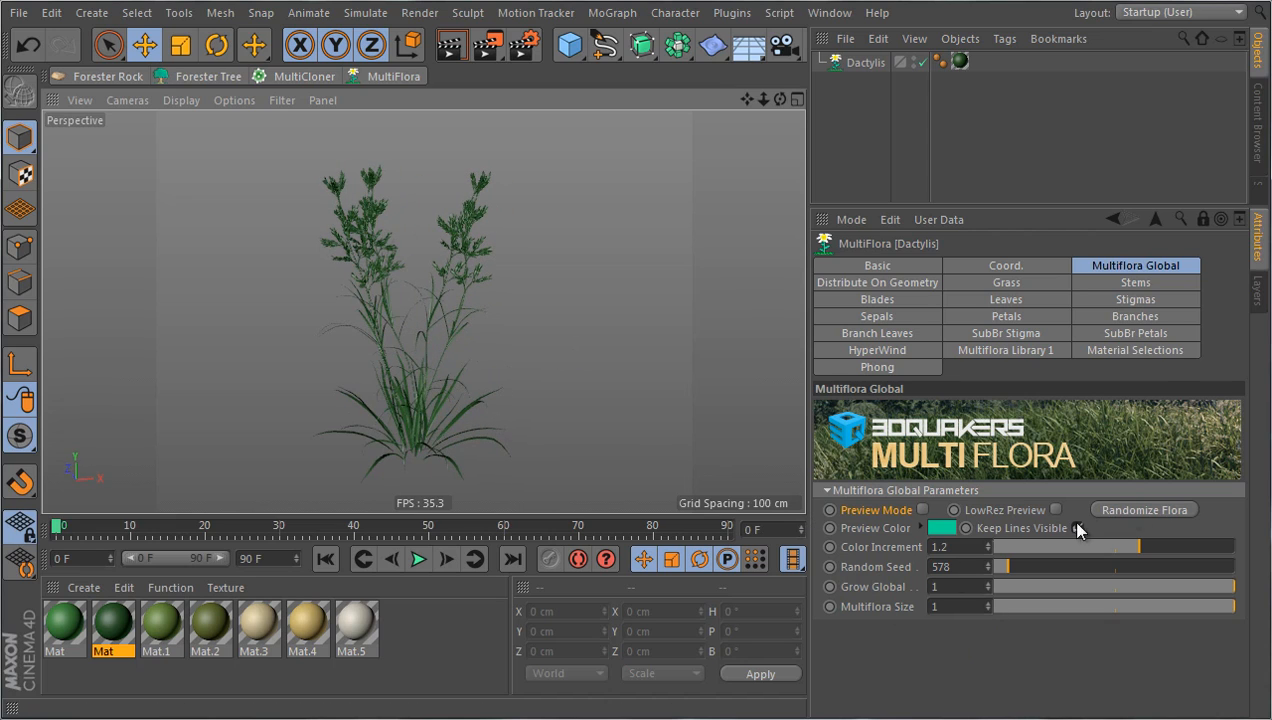
Set the global Random Seed of the Dactylis plant to 500
double_click(966, 564)
type("500")
key("Return")
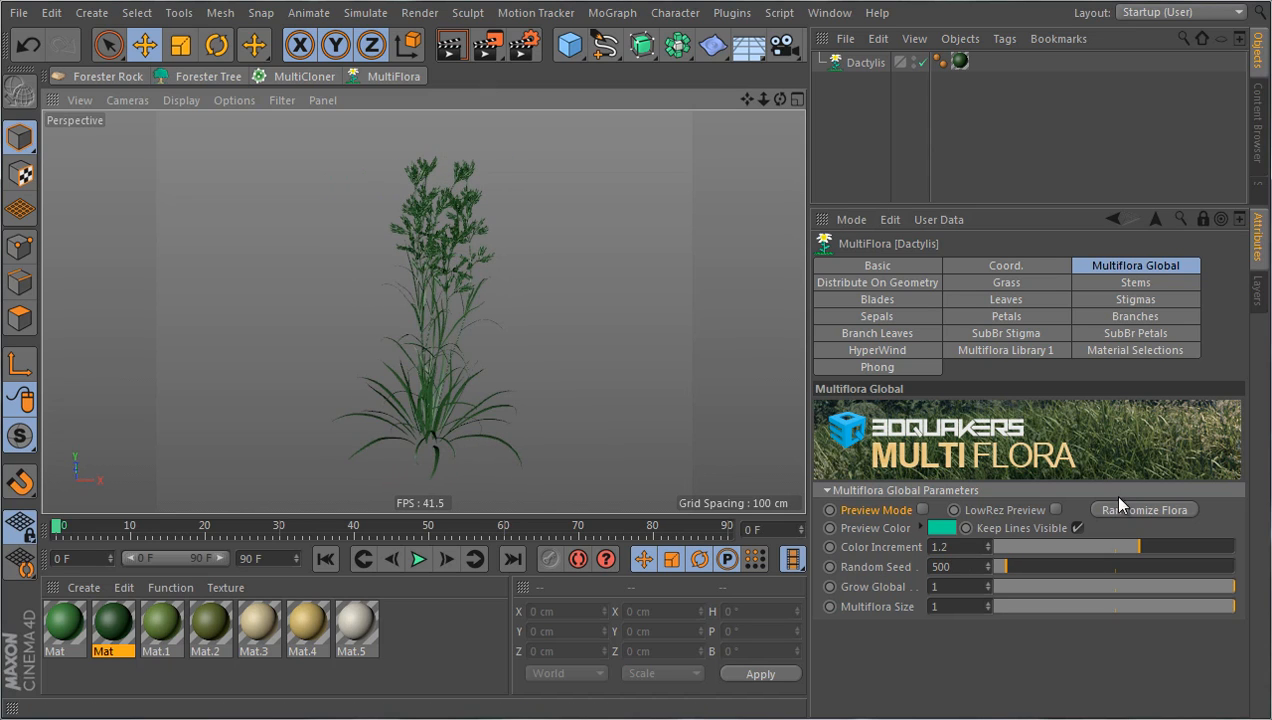
Randomize the flora several more times and restore the Random Seed of 500
left_click(1148, 513)
left_click(1148, 513)
left_click(1148, 513)
left_click(1148, 513)
left_click(1148, 513)
left_click(1148, 513)
left_click(1148, 513)
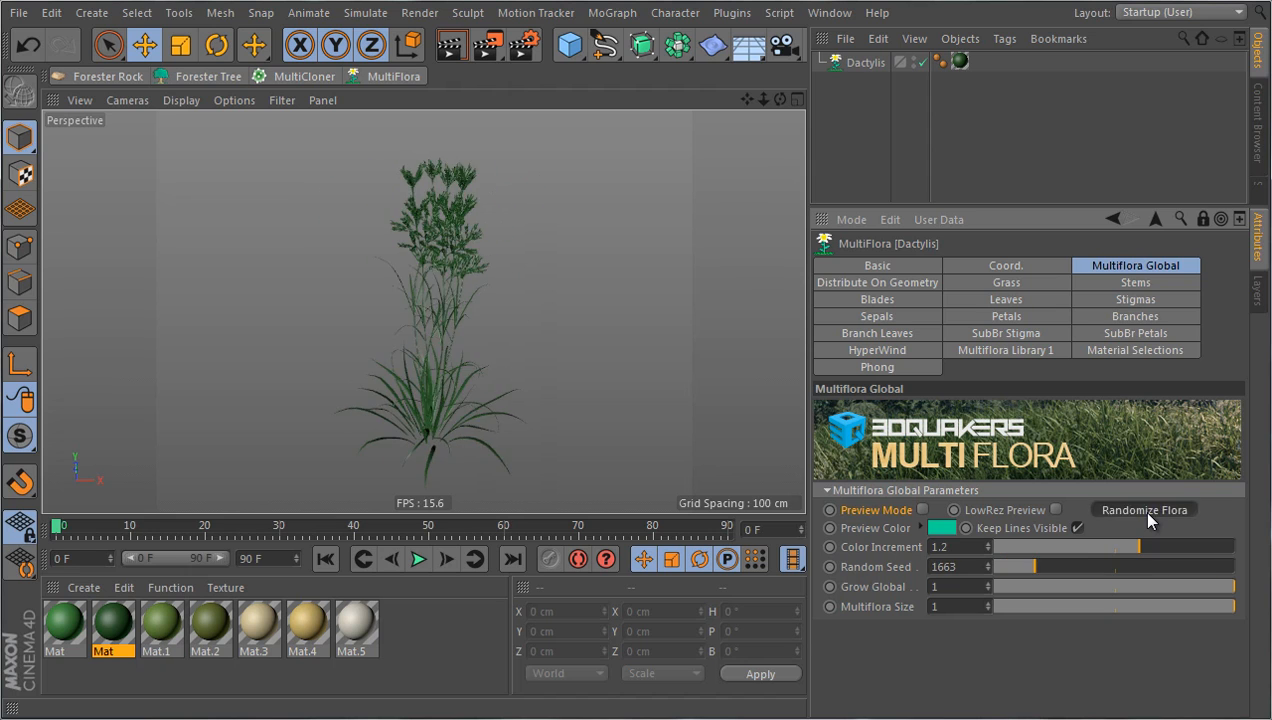
left_click(1146, 510)
left_click(1146, 510)
left_click(1146, 510)
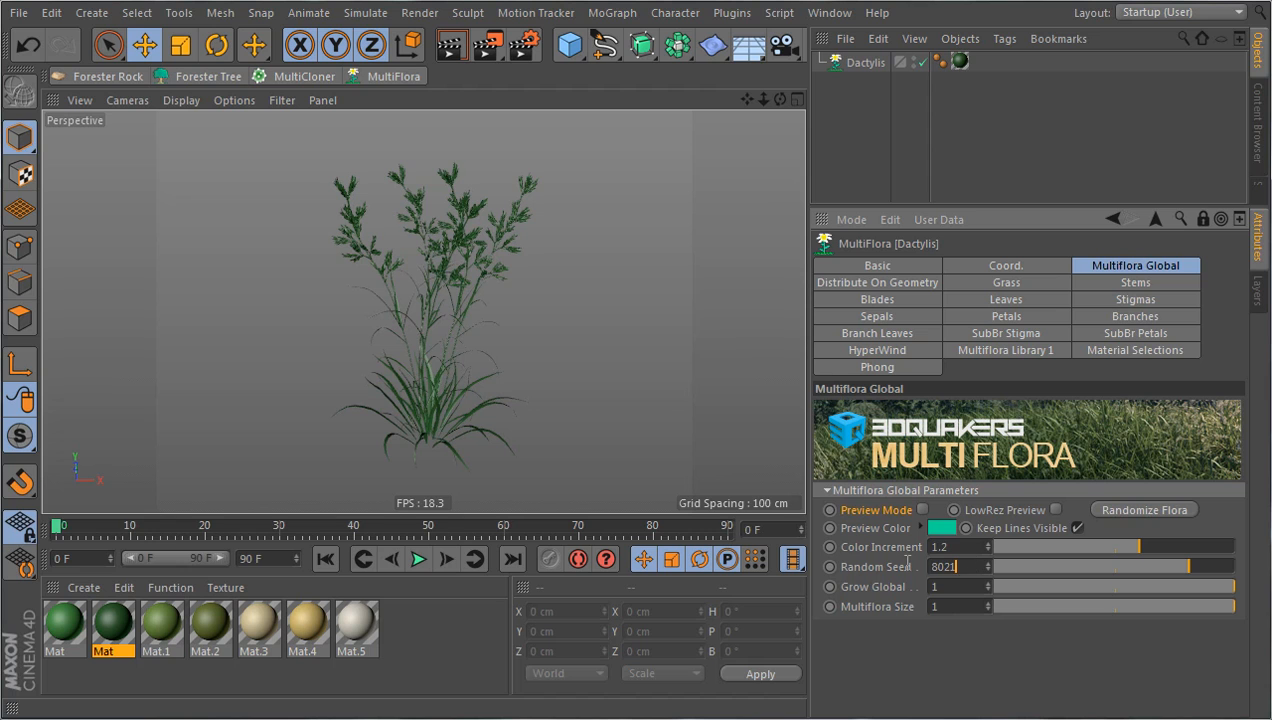
left_click_drag(908, 563, 884, 559)
type("500")
key("Return")
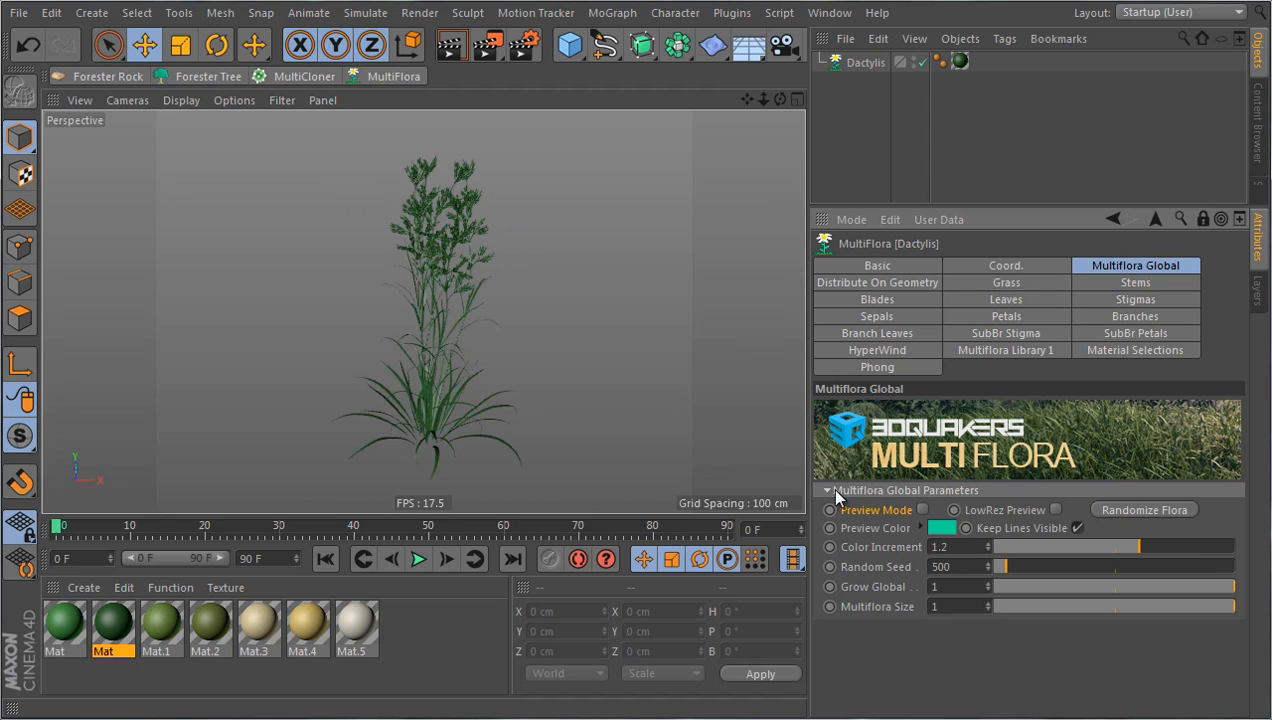
Vary Grow Global to preview the plant's growth, inspect the flower heads up close and set the value to 0.83
left_click_drag(537, 344, 463, 322, "alt")
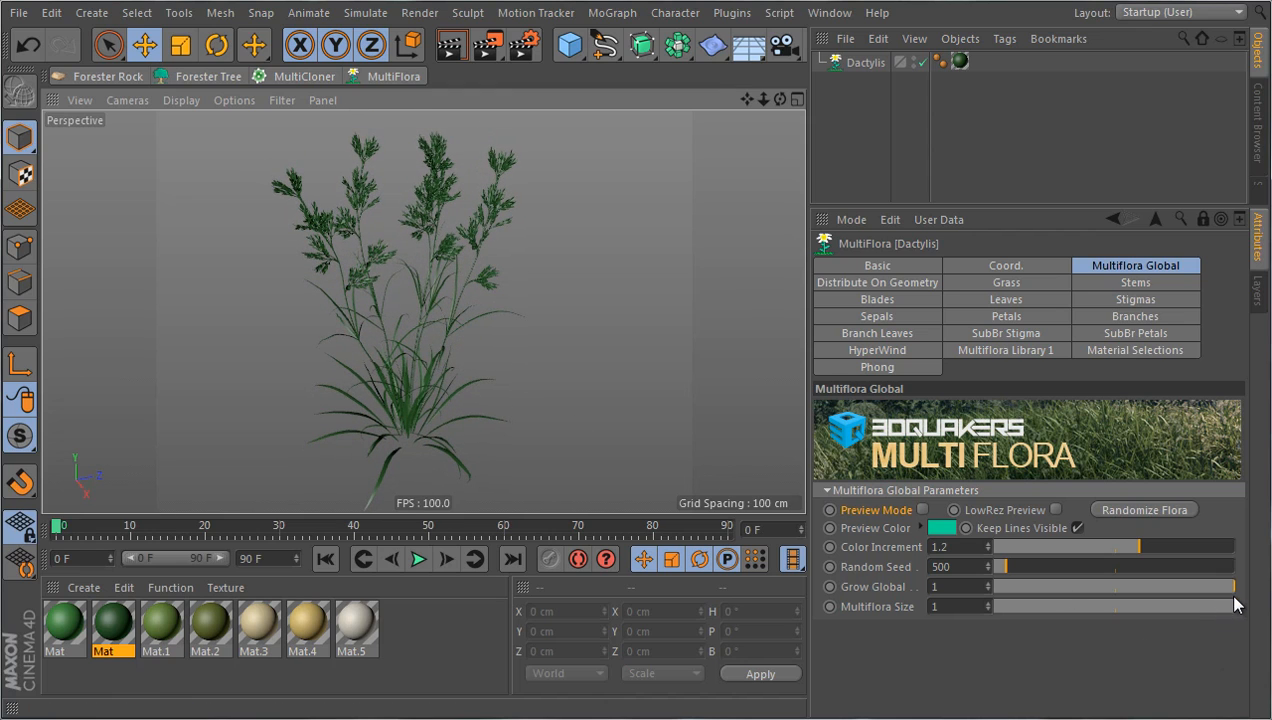
mouse_move(1236, 589)
left_mouse_down()
mouse_move(986, 620)
mouse_move(1200, 623)
mouse_move(1220, 614)
mouse_move(1156, 615)
mouse_move(1215, 590)
mouse_move(1164, 594)
mouse_move(1240, 592)
left_mouse_up()
scroll(505, 241, "up", 5)
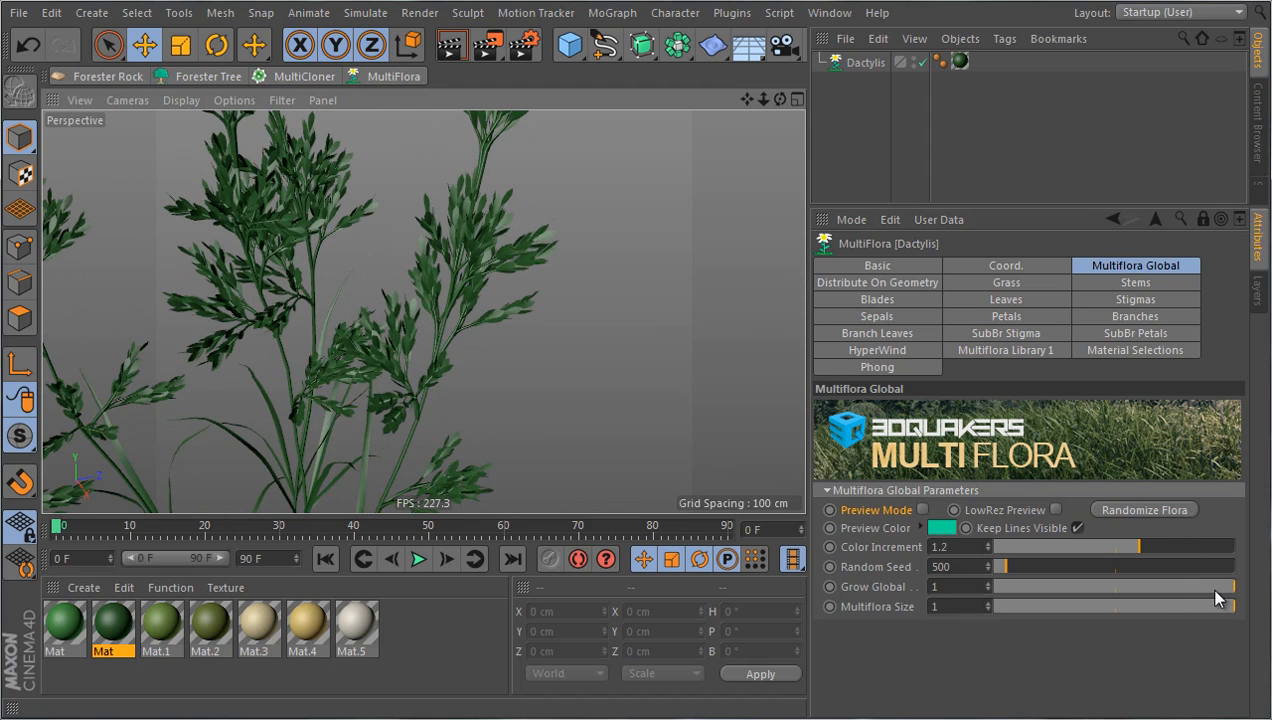
left_click_drag(1223, 586, 1190, 587)
Try out SubBr Petal Grow, returning it to 1, and set Grow Global to 0.79
left_click(1124, 335)
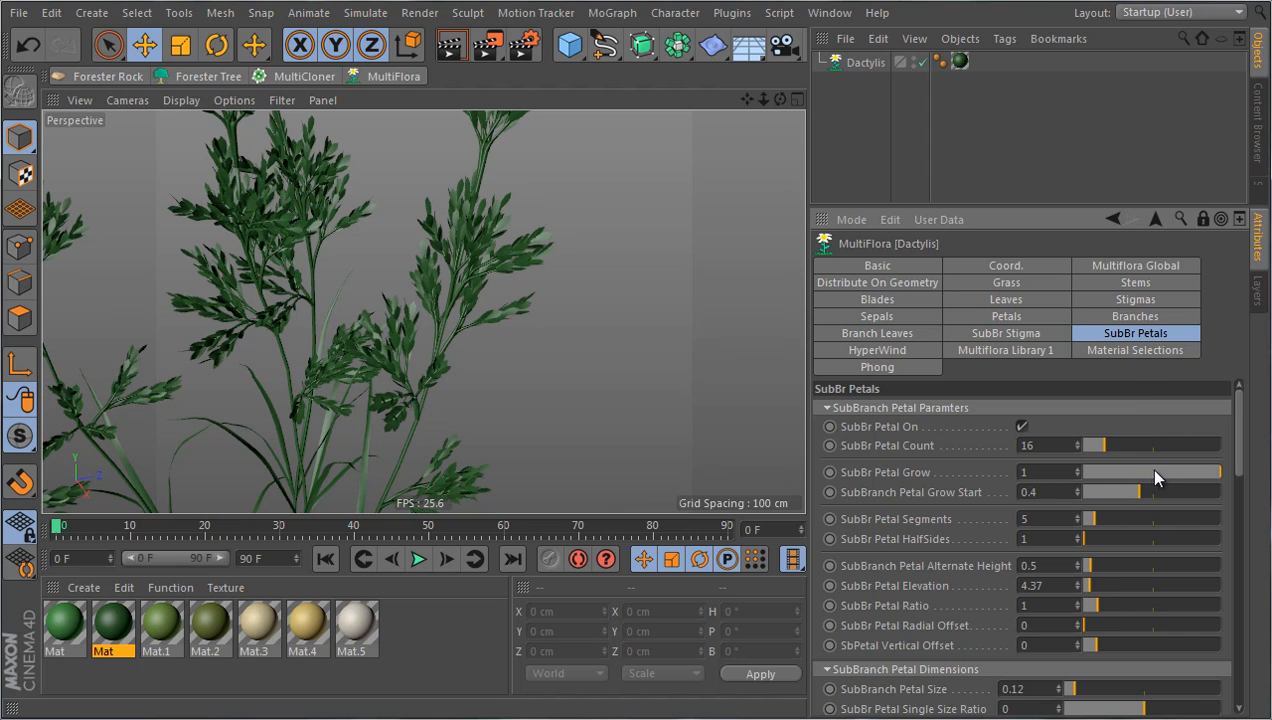
left_click_drag(1214, 480, 1270, 484)
left_click(1122, 267)
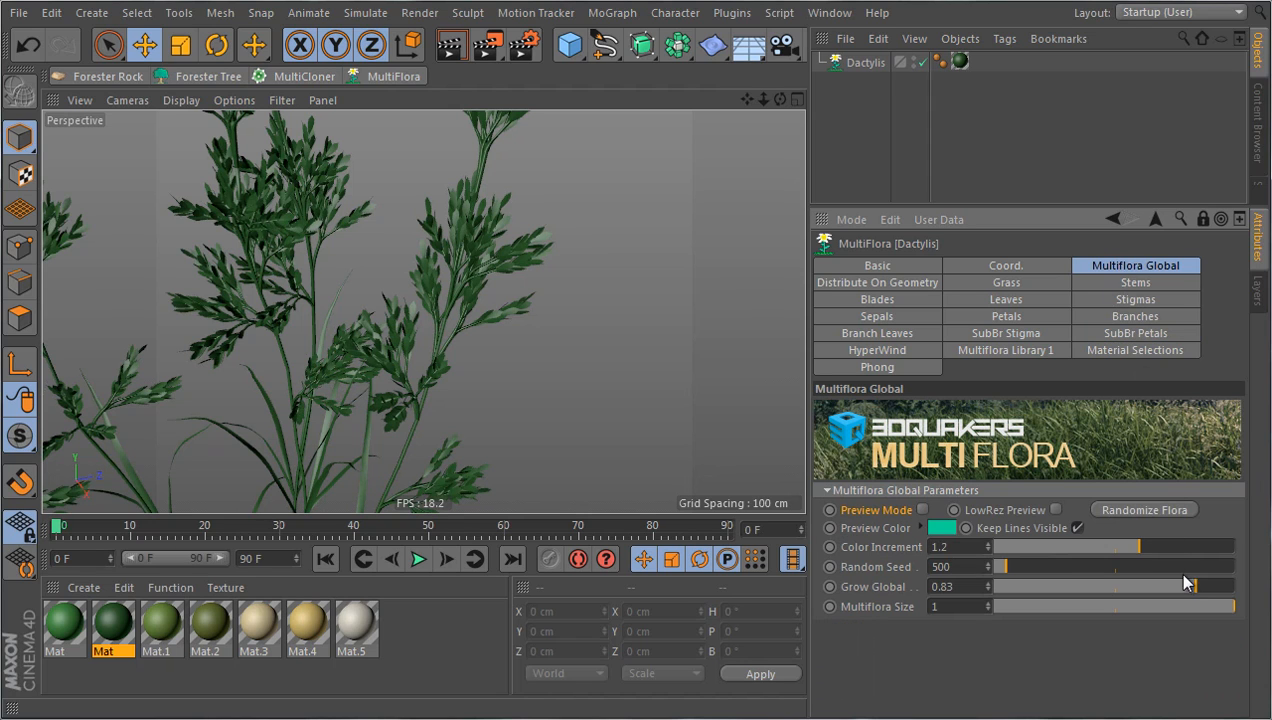
mouse_move(1186, 581)
left_mouse_down()
mouse_move(1213, 586)
mouse_move(1169, 584)
mouse_move(1188, 590)
left_mouse_up()
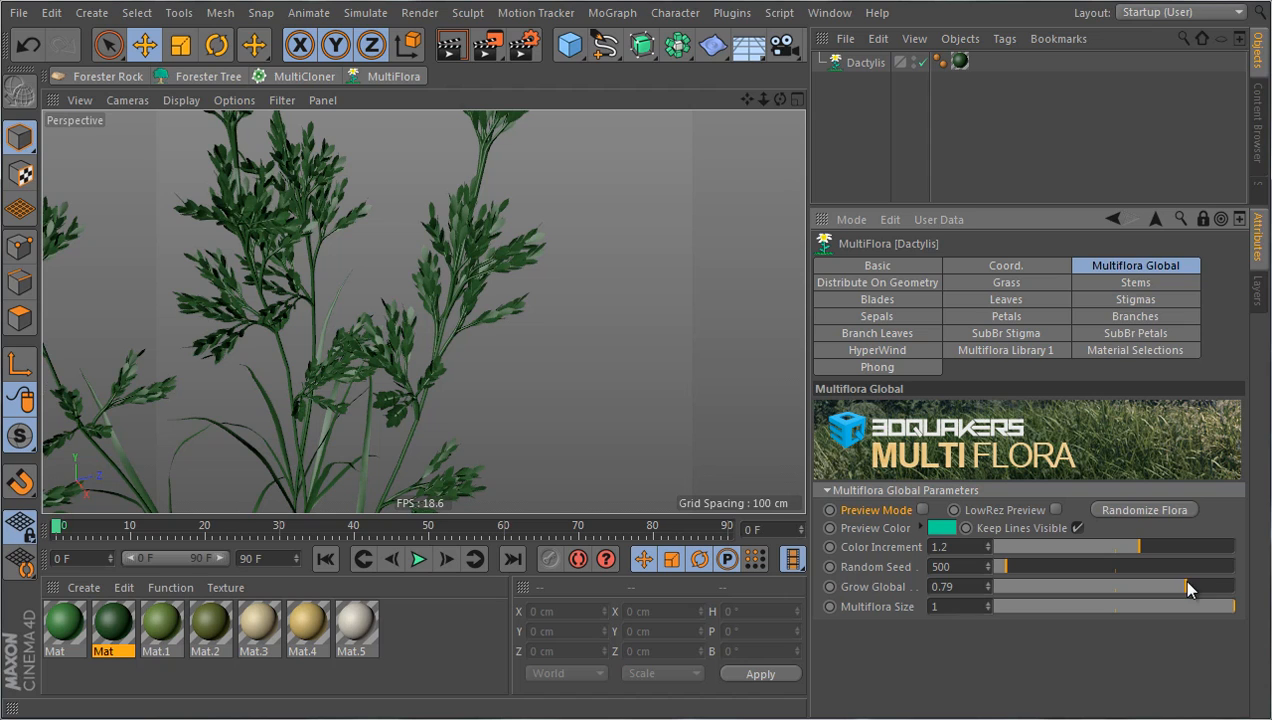
Set SubBranch Petal Grow Start to 0.7 and Grow Global to 0.81
left_click(1130, 333)
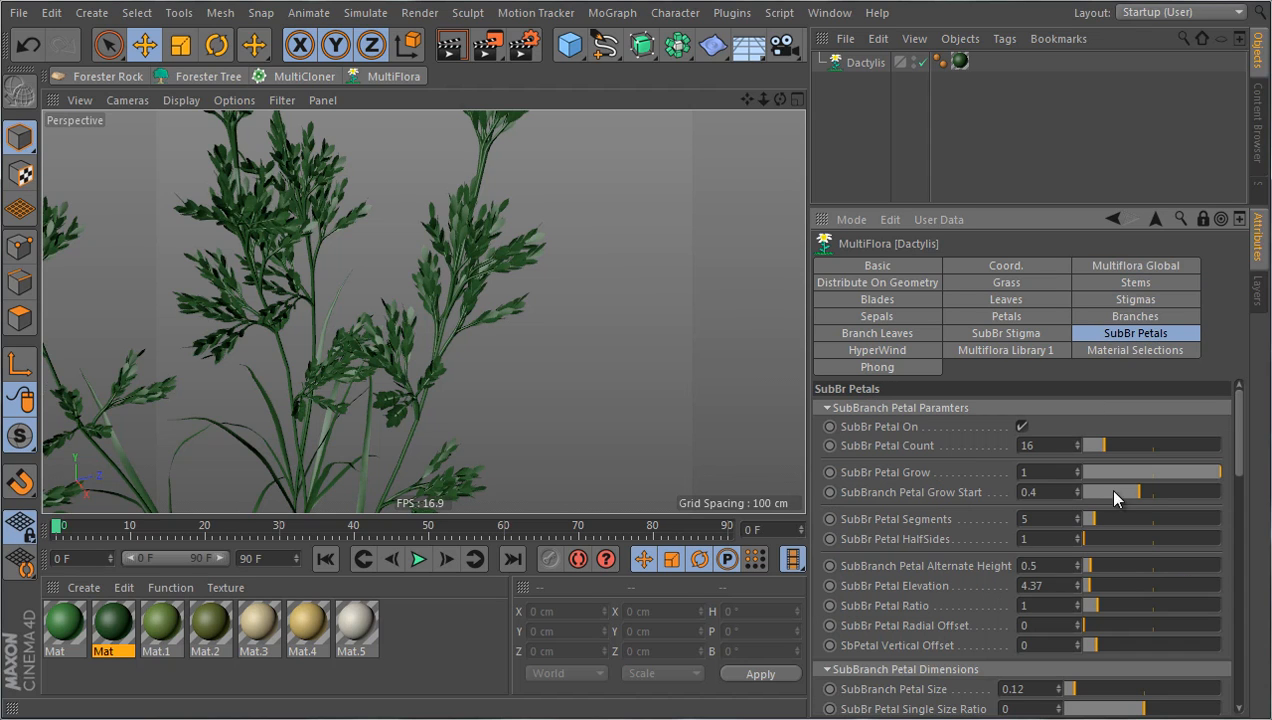
left_click_drag(1141, 499, 1183, 499)
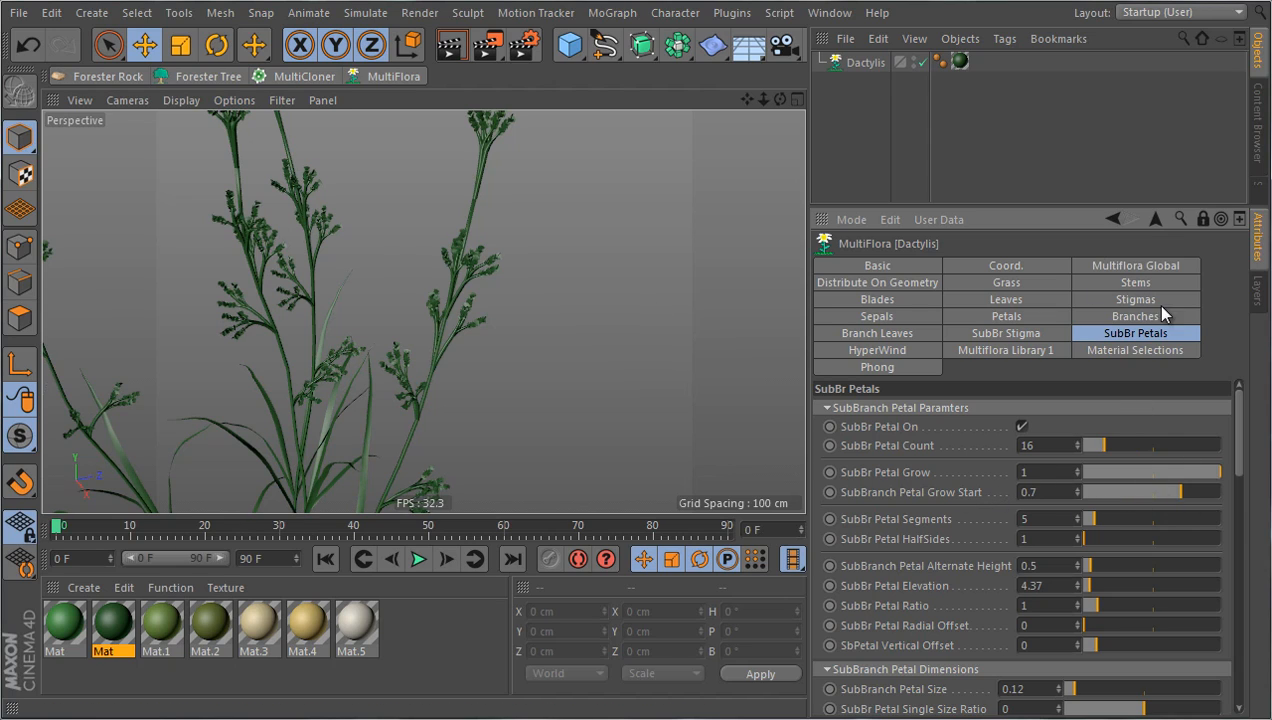
left_click(1124, 261)
mouse_move(1185, 589)
left_mouse_down()
mouse_move(1162, 582)
mouse_move(1197, 587)
mouse_move(1182, 585)
mouse_move(1193, 574)
left_mouse_up()
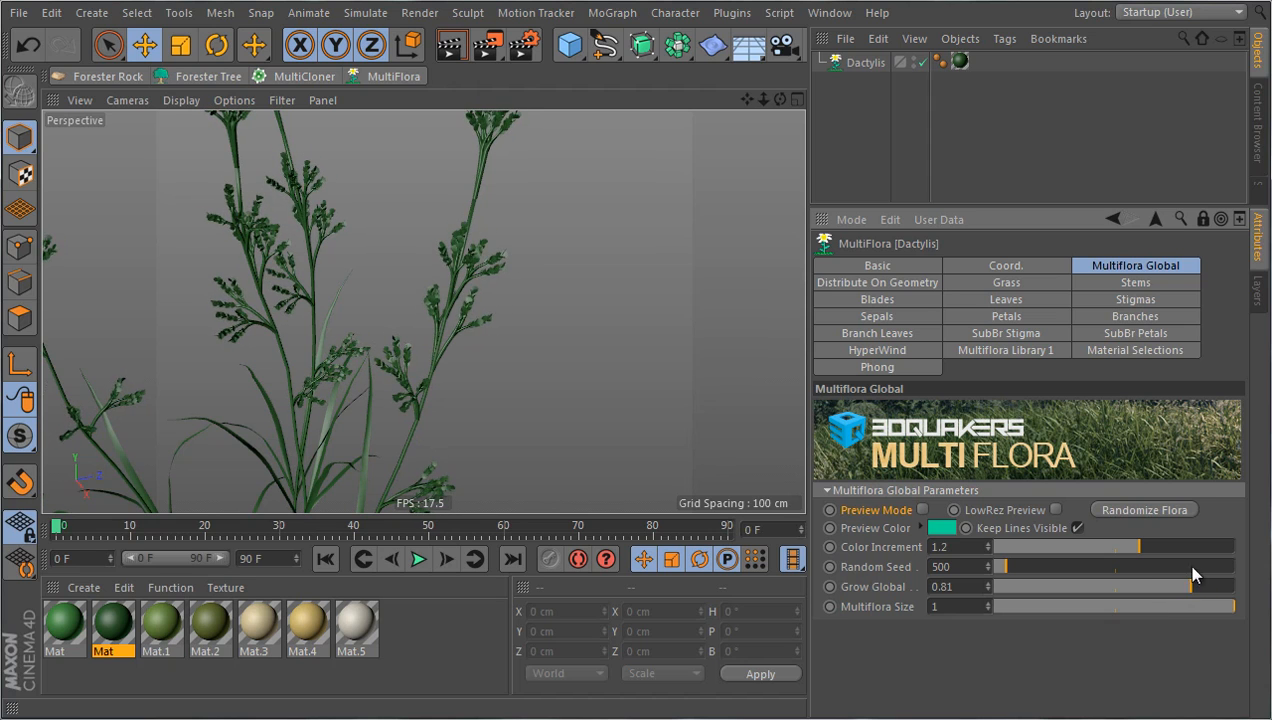
Set SubBranch Petal Grow Start to 0.8
left_click(1135, 333)
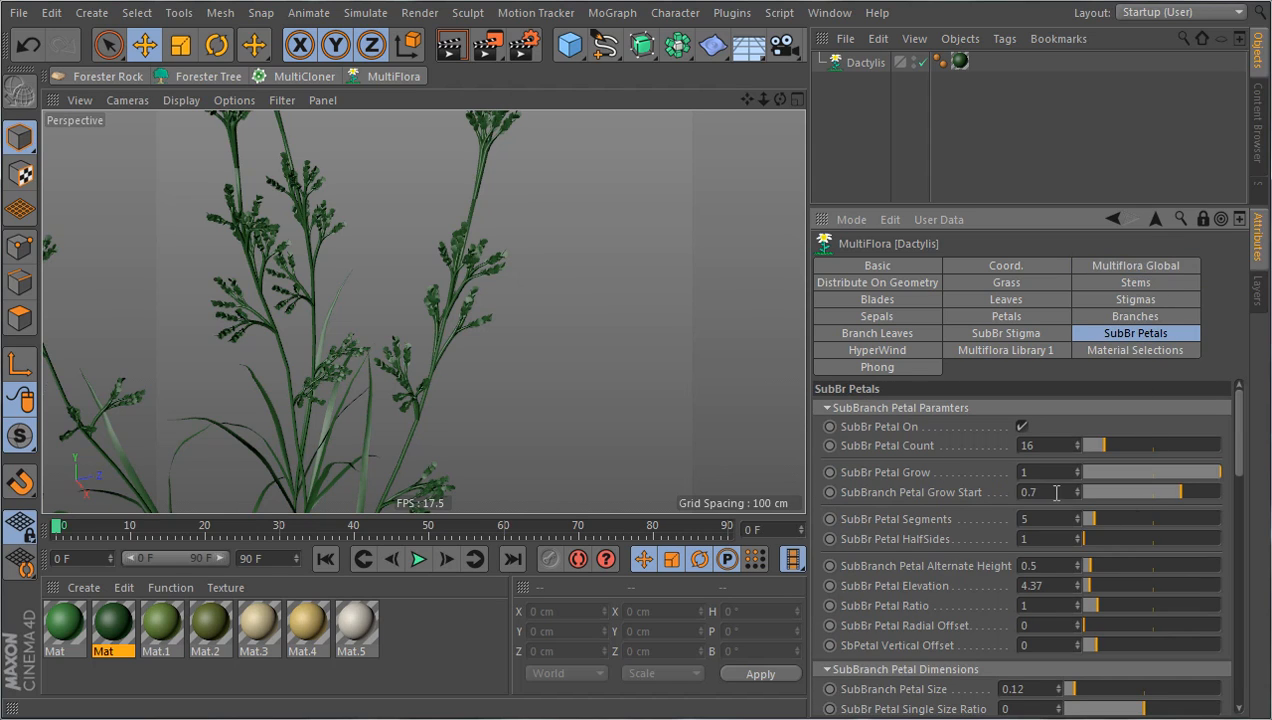
type(".8")
key("Return")
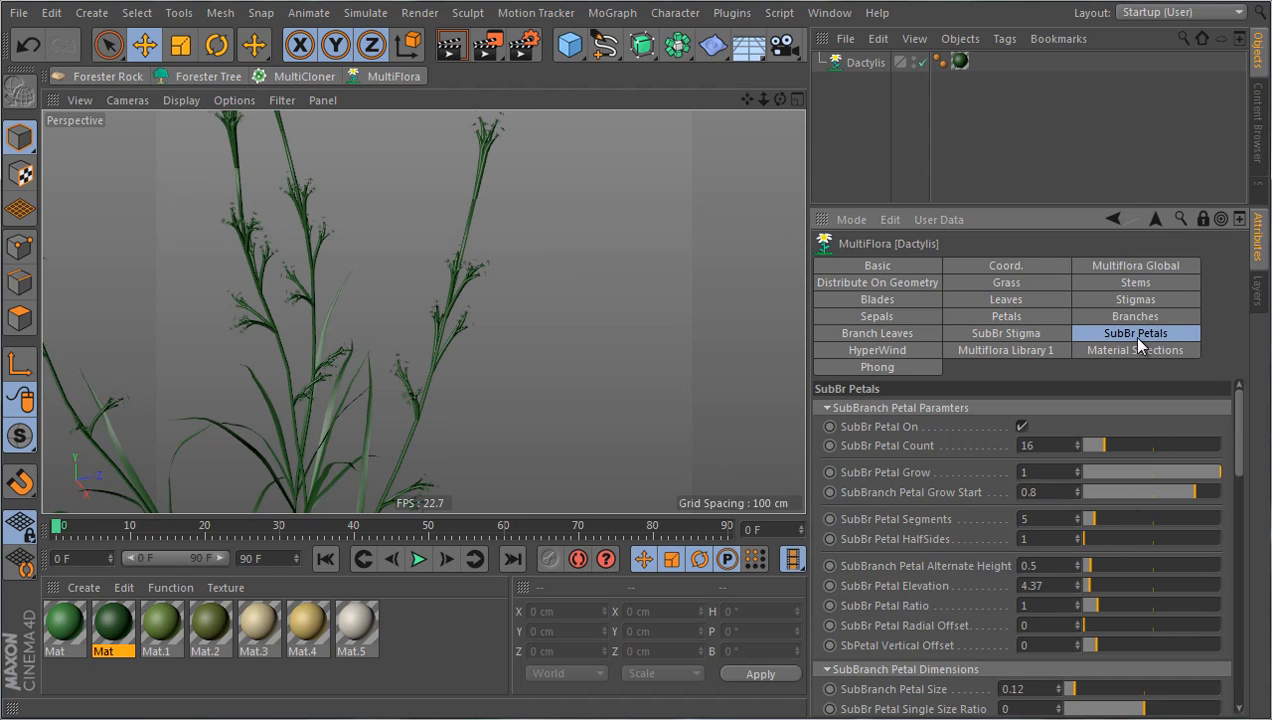
Raise Grow Global back to 1 and scrub it to preview the growth of the whole plant
left_click(1160, 268)
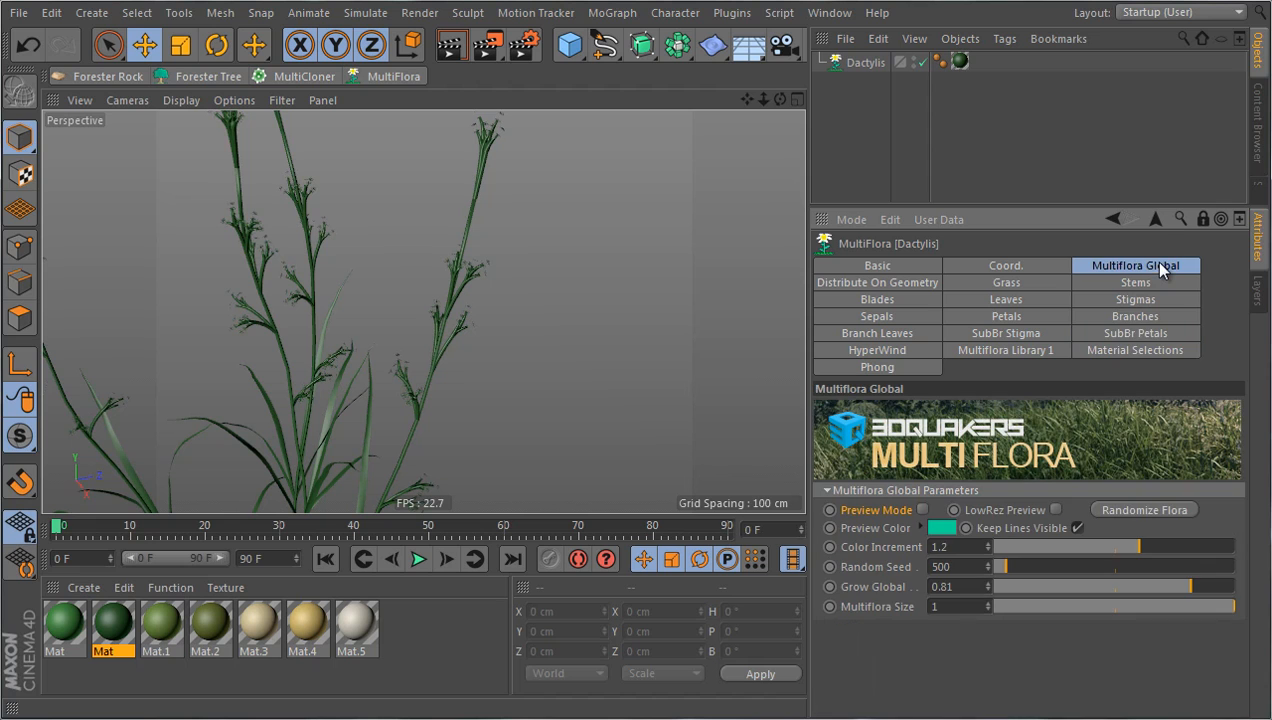
left_click_drag(1193, 592, 1248, 590)
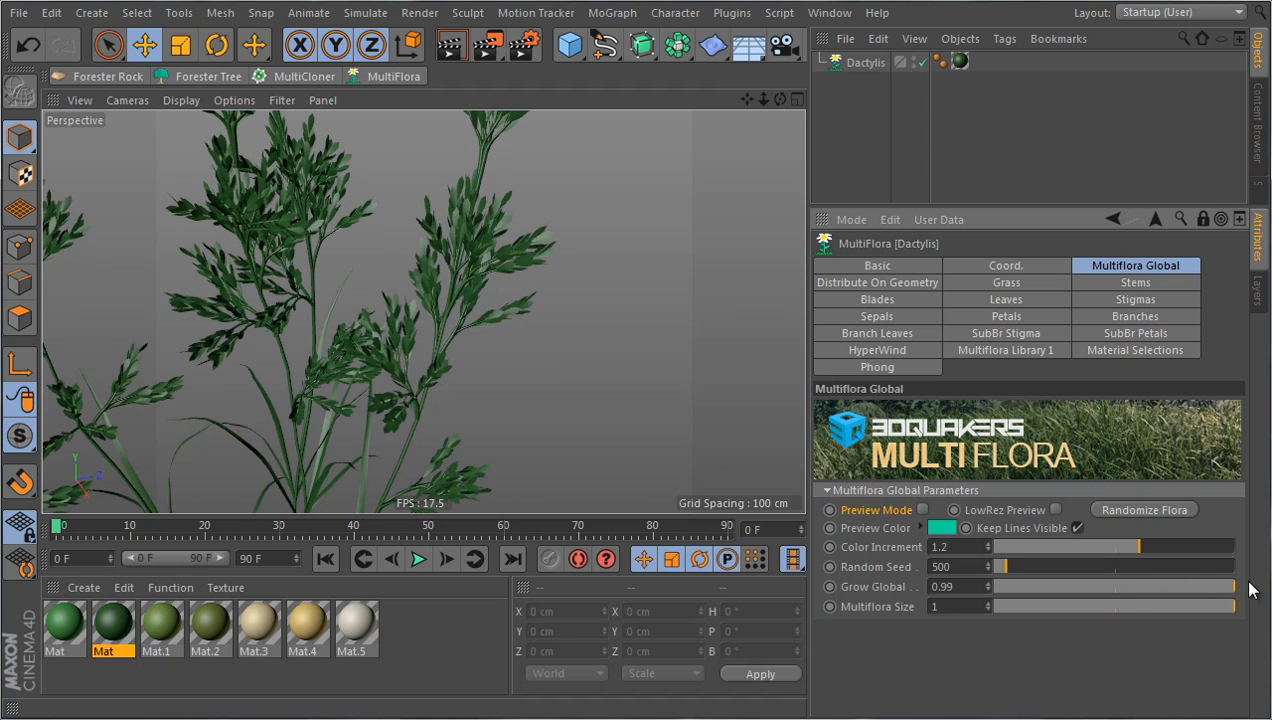
scroll(701, 304, "down", 5)
scroll(472, 234, "down", 5)
scroll(461, 236, "up", 2)
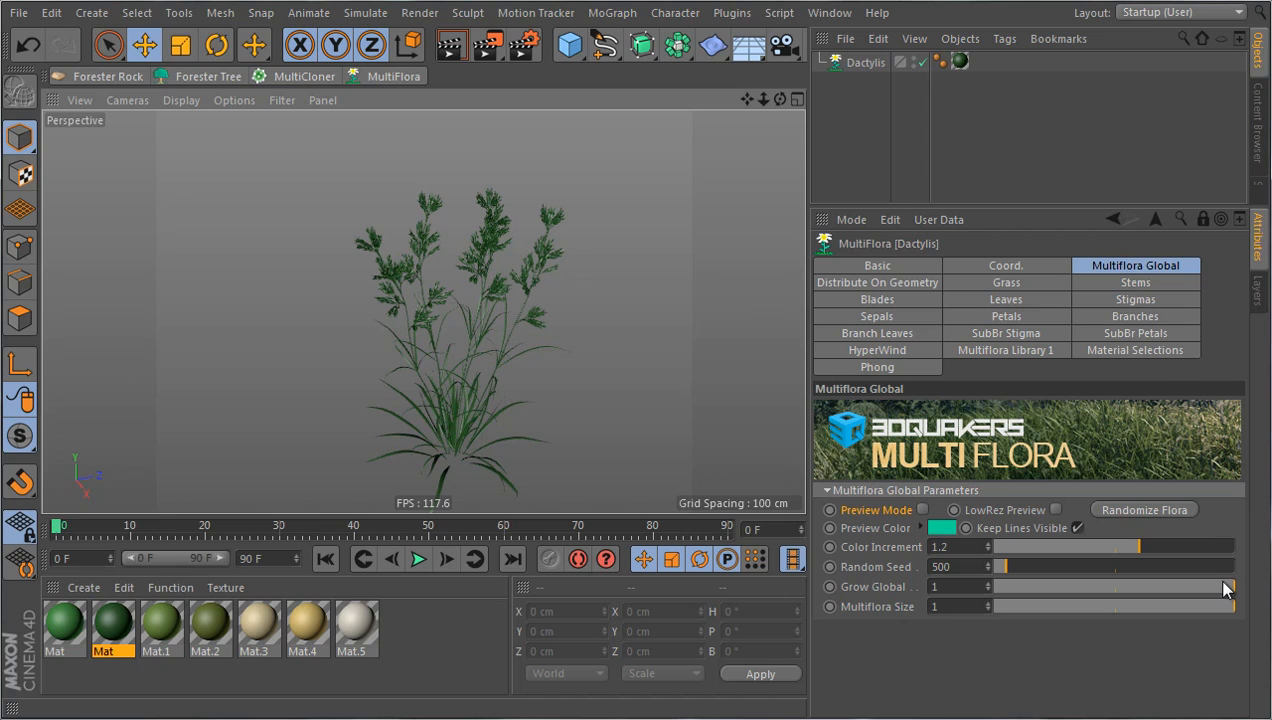
mouse_move(1233, 592)
left_mouse_down()
mouse_move(1018, 590)
mouse_move(1132, 578)
mouse_move(1228, 588)
left_mouse_up()
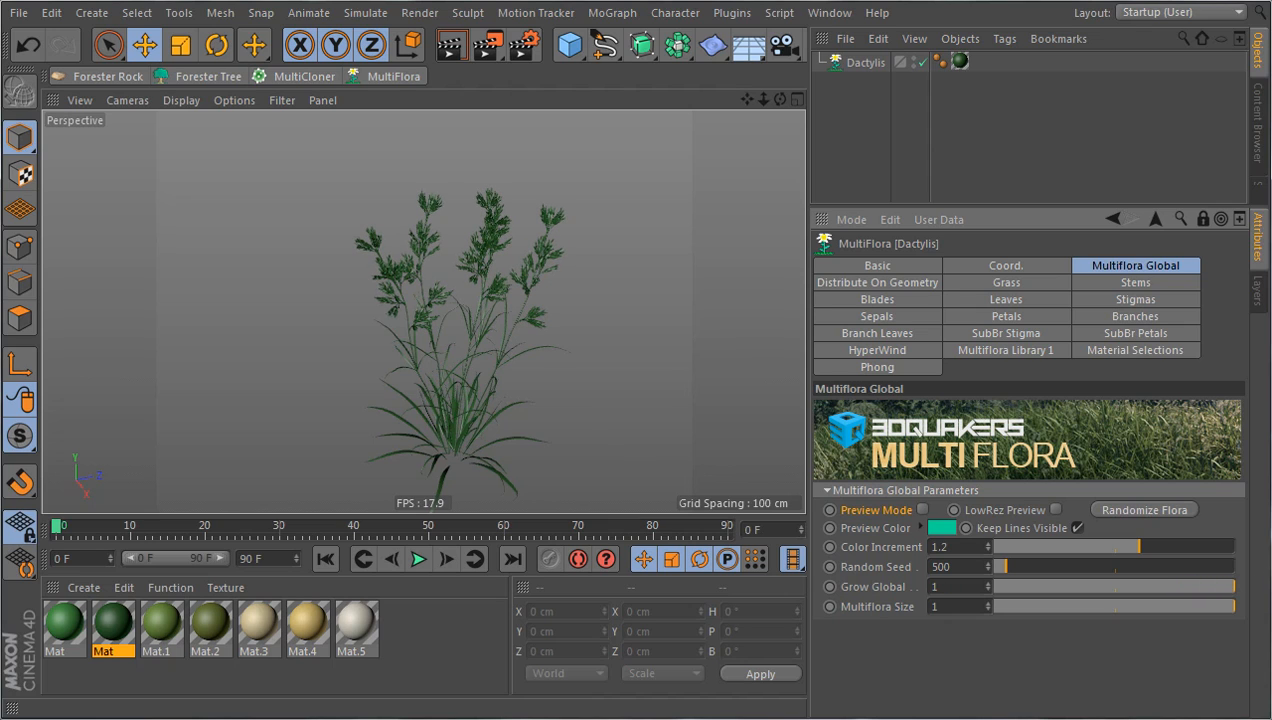
Reduce SubBr Petal Grow to preview the sub-branch petals shrinking and return it to 1
left_click(1133, 334)
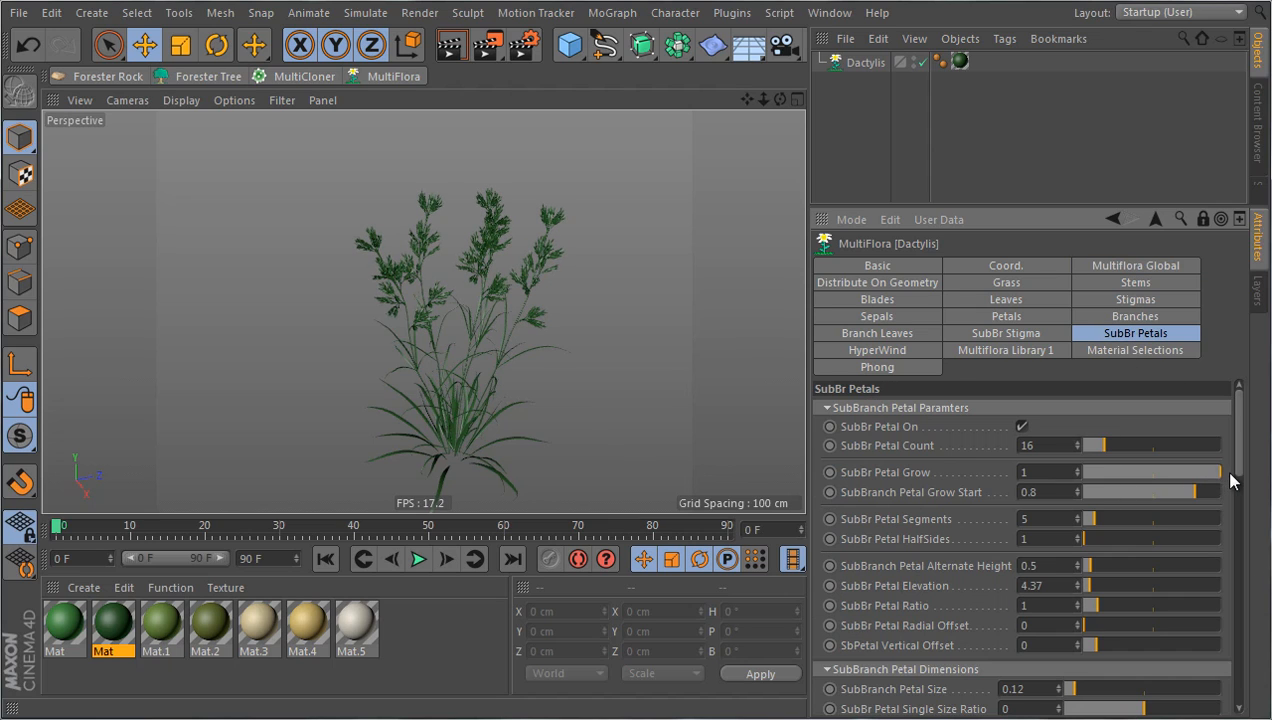
left_click_drag(1215, 480, 1064, 474)
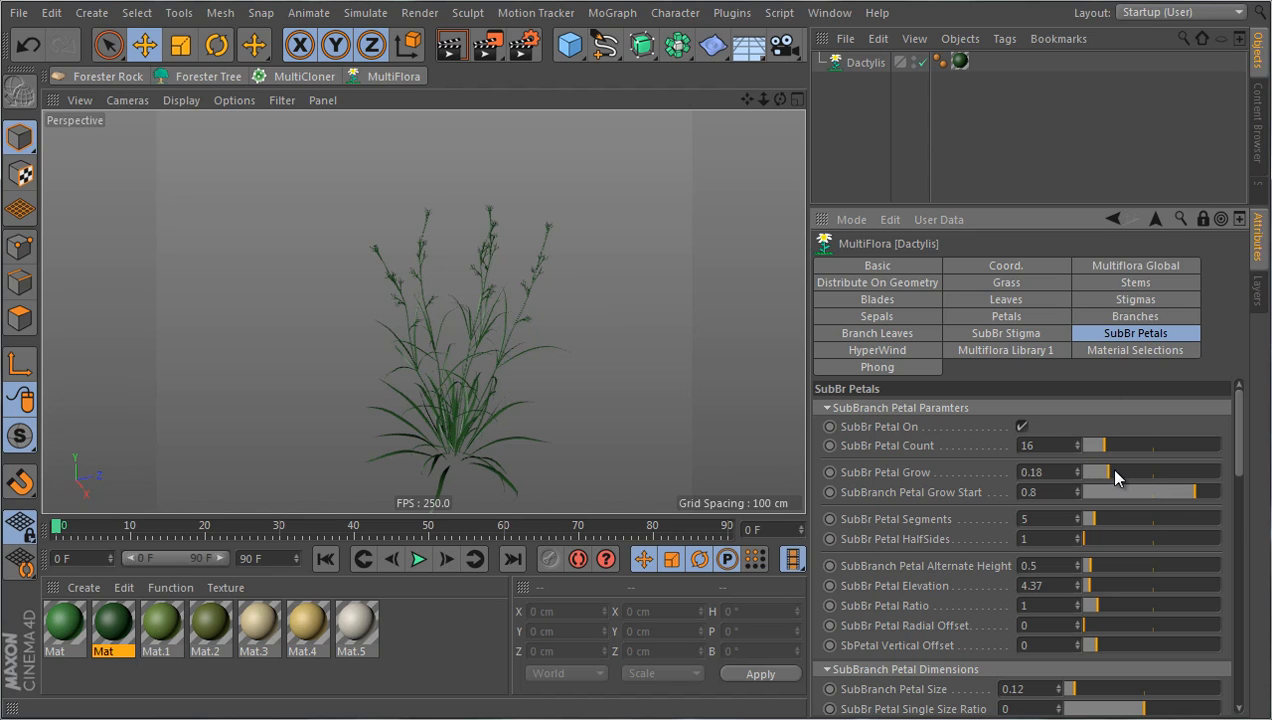
left_click_drag(1114, 471, 1266, 463)
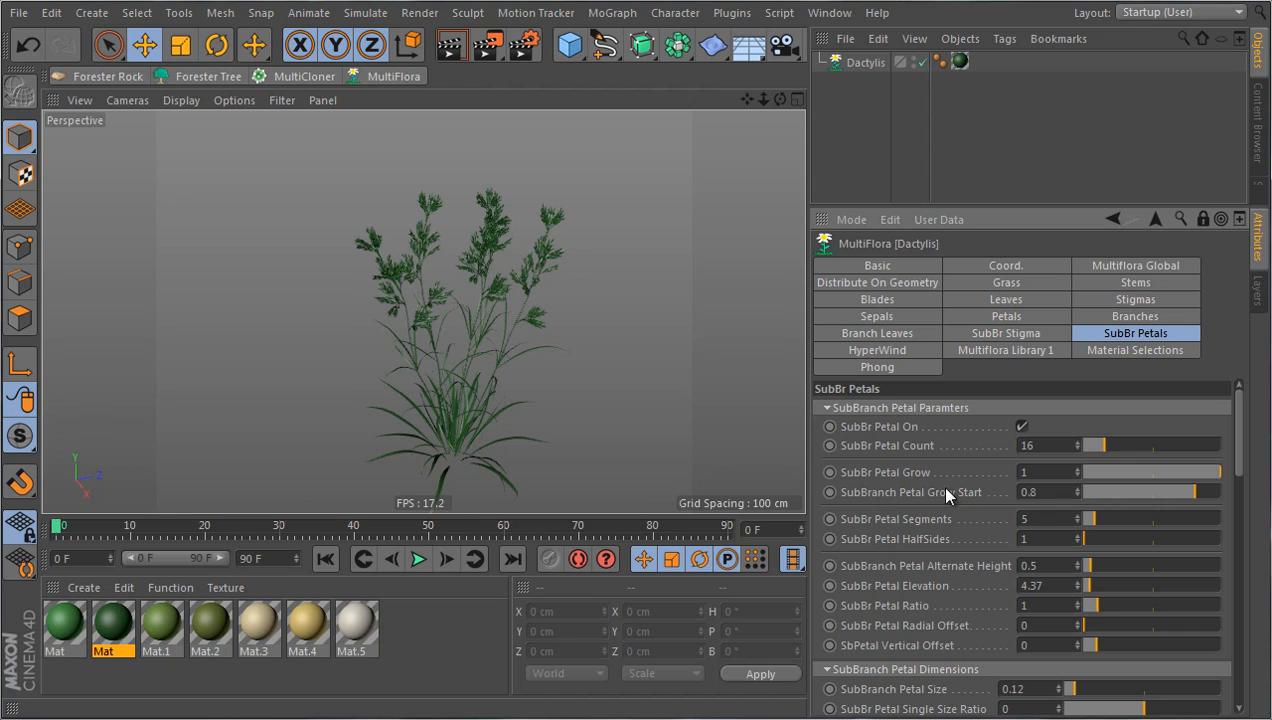
Try out the Grow Global and Multiflora Size parameters, returning both to 1
left_click(1133, 265)
scroll(575, 178, "up", 3)
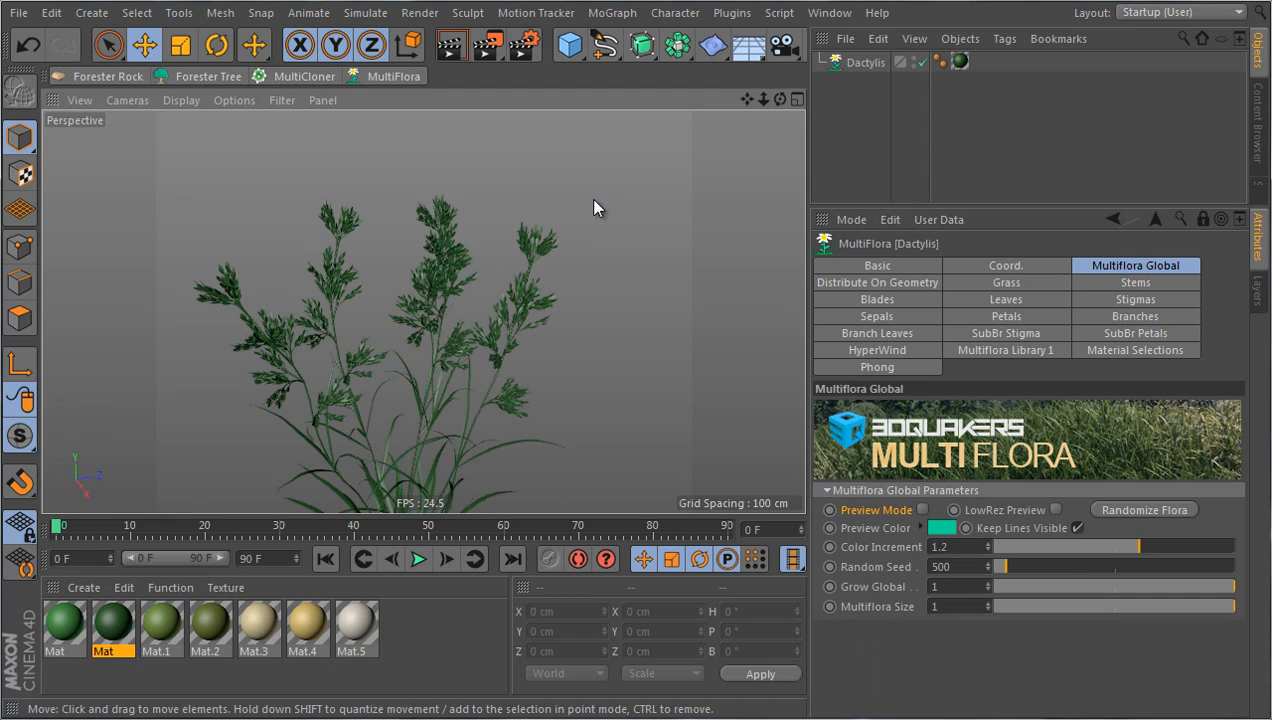
scroll(522, 178, "down", 1)
scroll(364, 214, "up", 1)
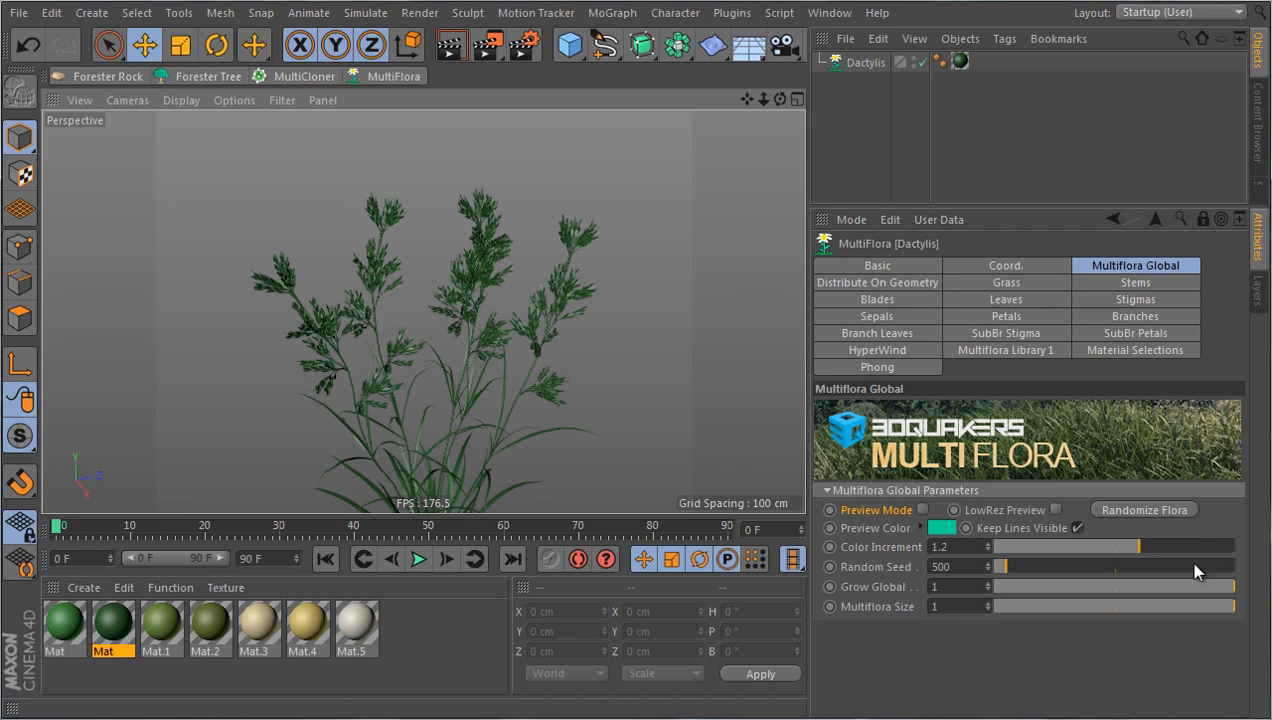
mouse_move(1228, 590)
left_mouse_down()
mouse_move(996, 594)
mouse_move(1238, 589)
left_mouse_up()
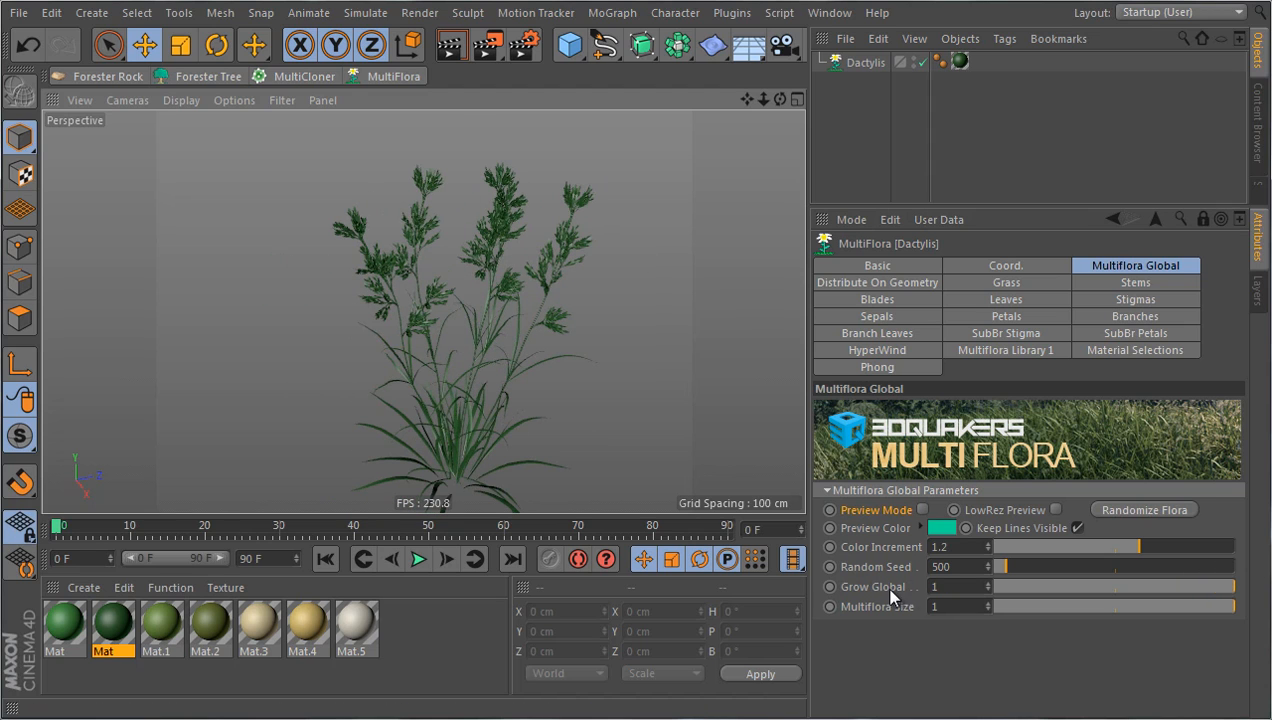
mouse_move(1226, 606)
left_mouse_down()
mouse_move(1036, 606)
mouse_move(1240, 600)
mouse_move(1010, 600)
mouse_move(1238, 600)
left_mouse_up()
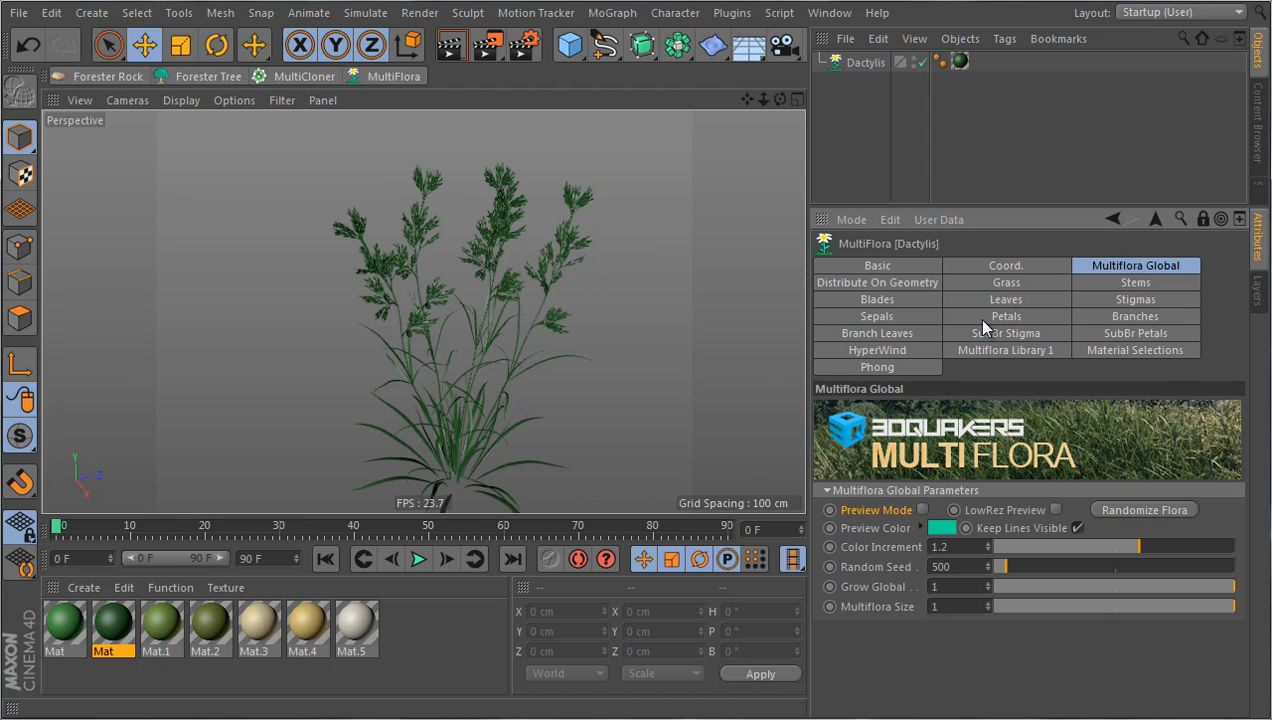
Turn off the stems of the Dactylis plant, keeping only its grass
left_click(1003, 284)
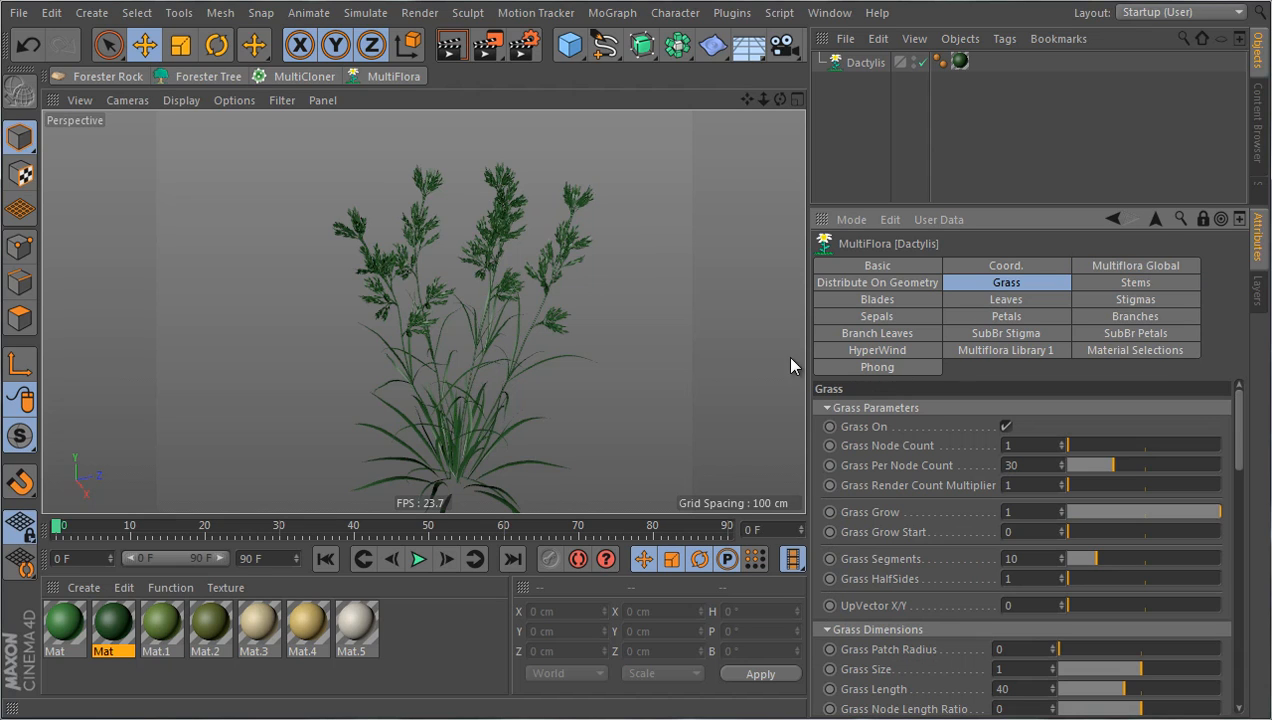
left_click(1114, 285)
left_click(1003, 426)
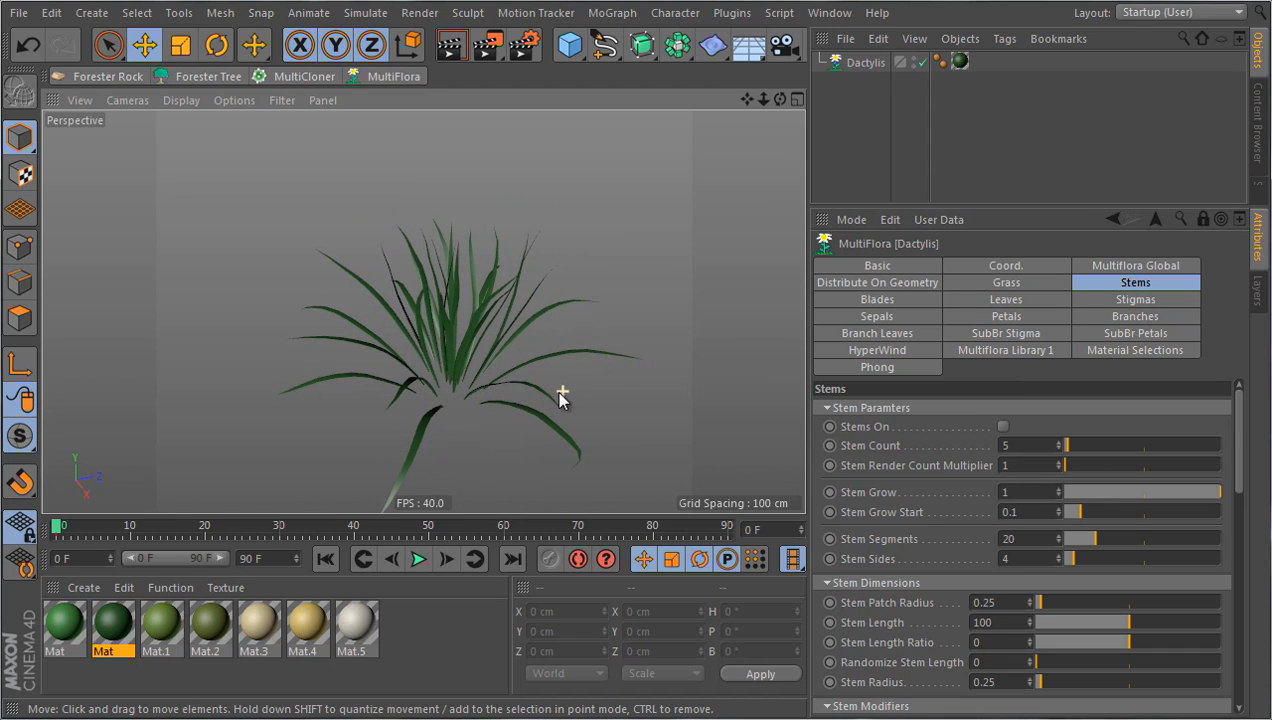
scroll(500, 420, "down", 4)
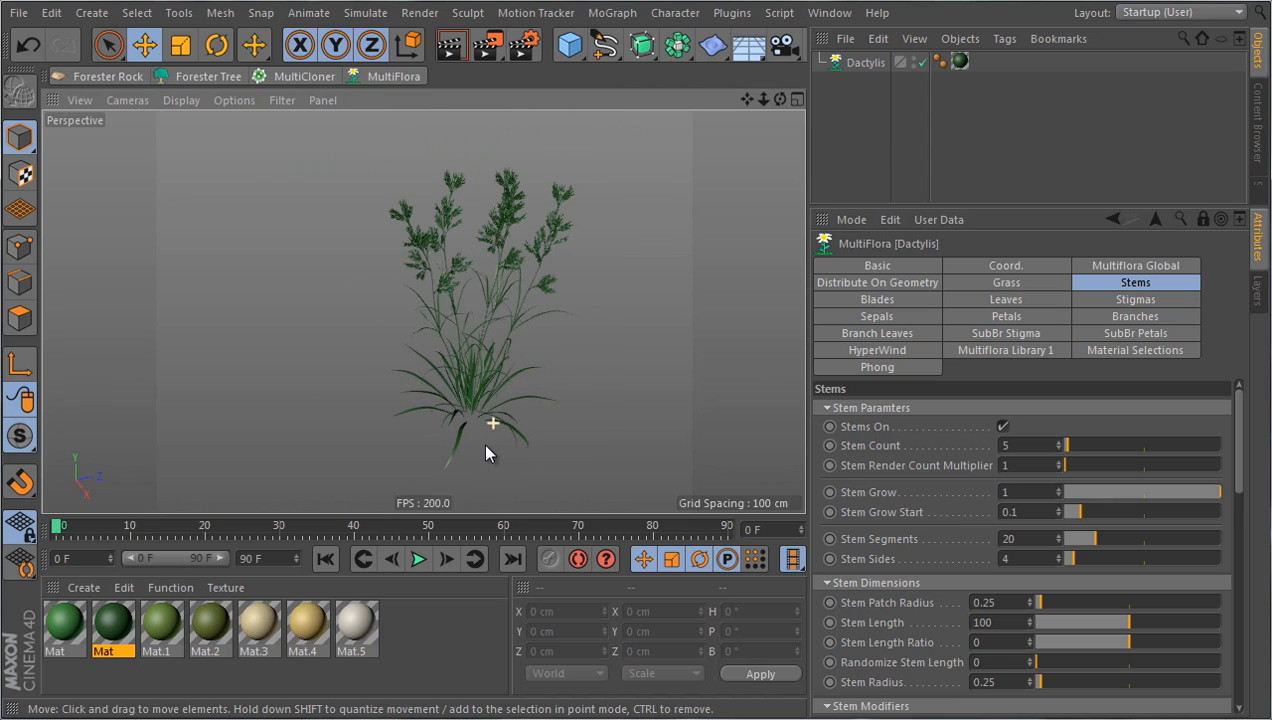
scroll(512, 305, "up", 3)
left_click_drag(574, 317, 545, 327, "alt")
left_click(1002, 426)
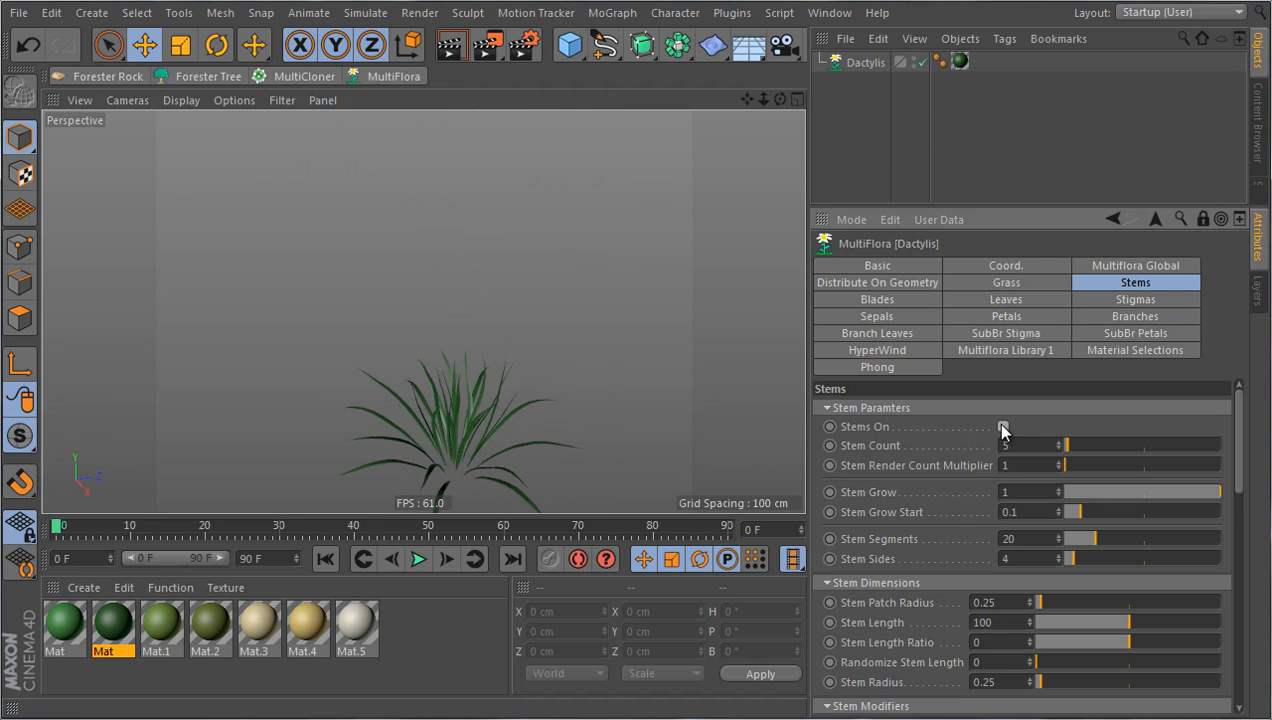
Review the plant's Grass parameters, including its dimension, orientation and UV settings
left_click(1007, 285)
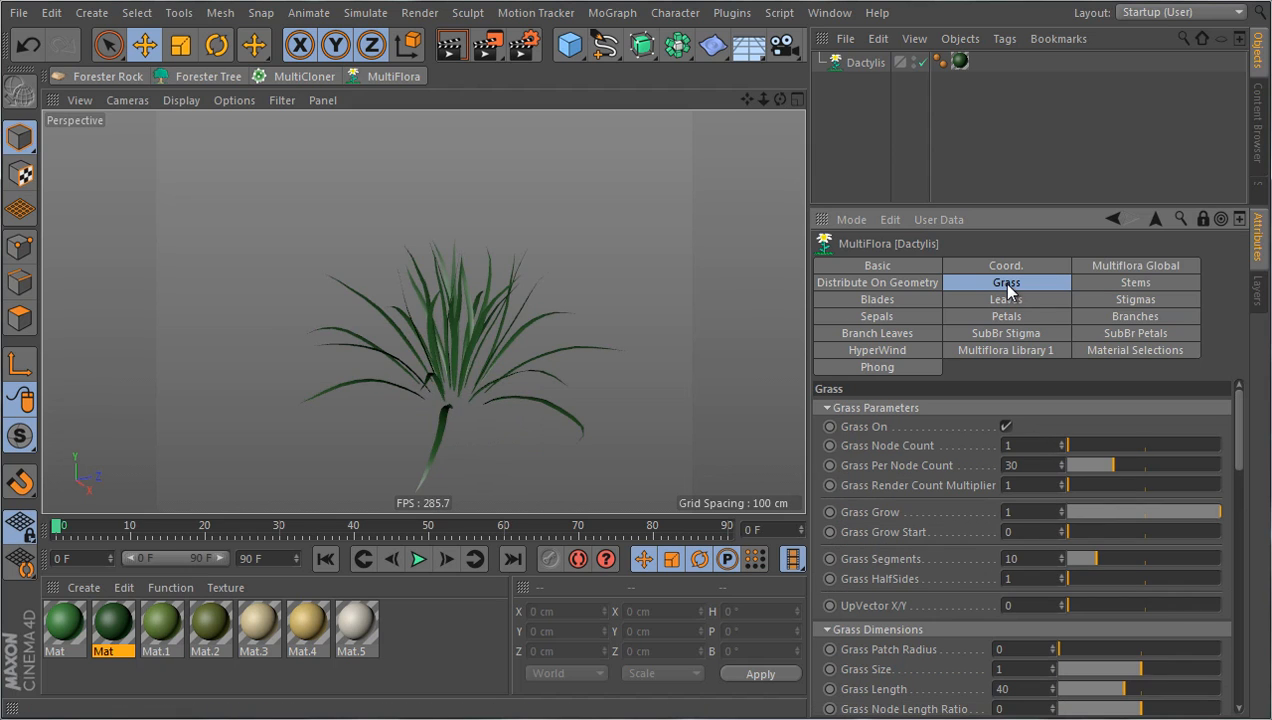
scroll(910, 555, "down", 15)
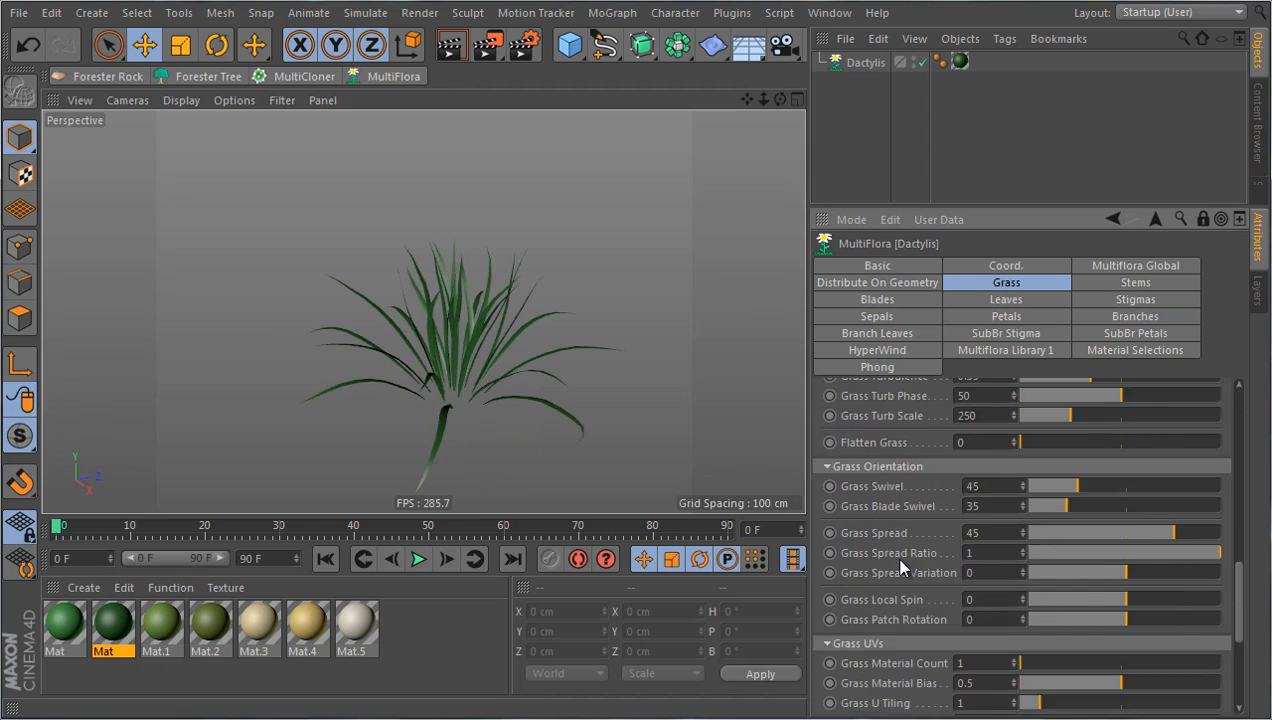
scroll(900, 568, "up", 15)
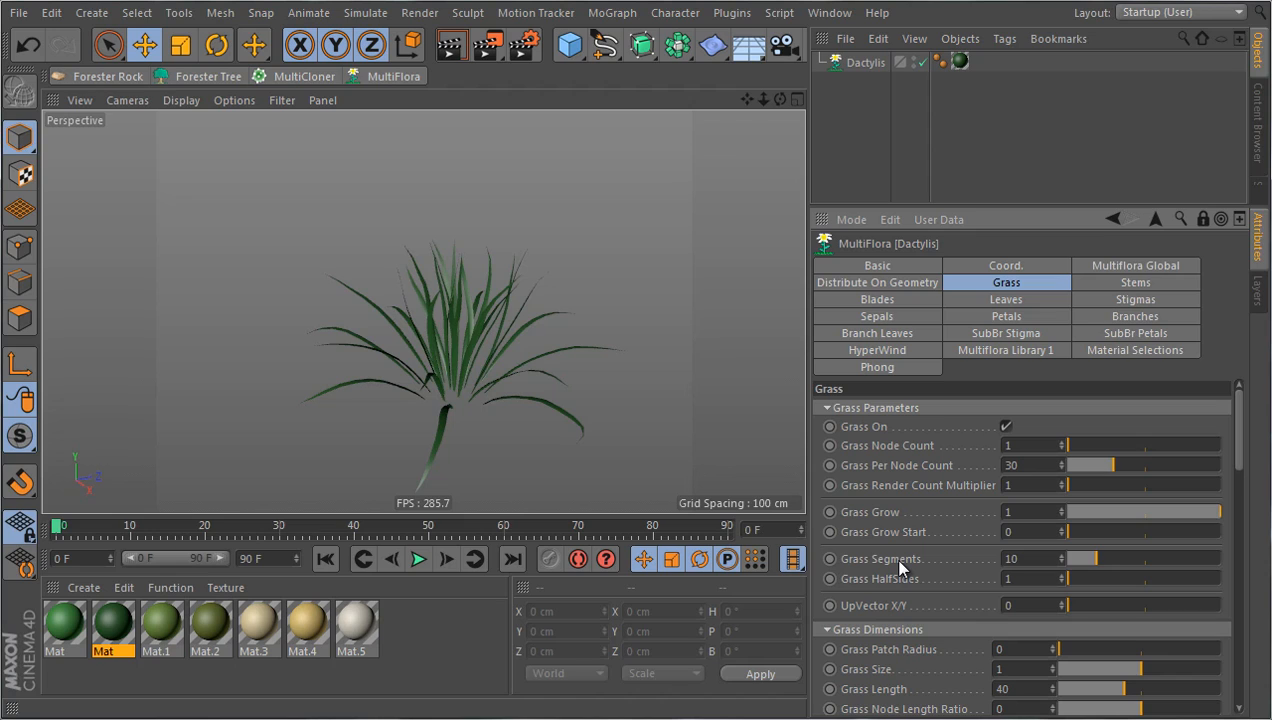